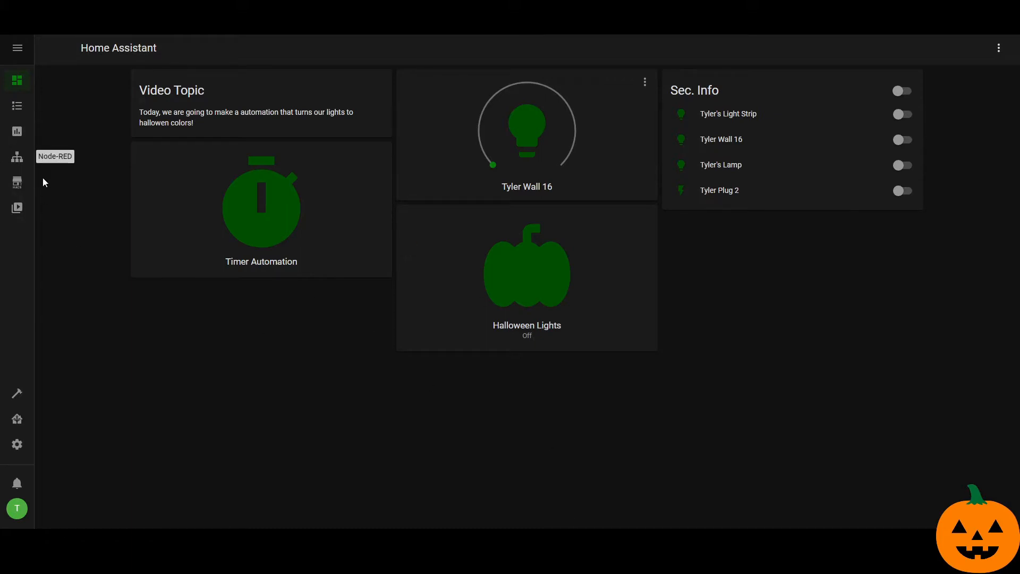
pyautogui.click(20, 168)
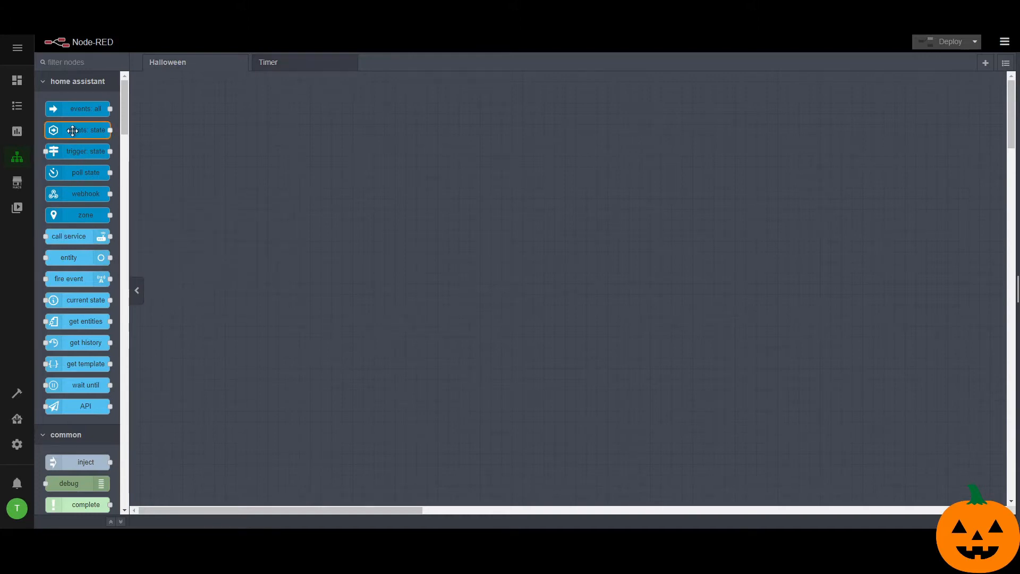
pyautogui.click(16, 396)
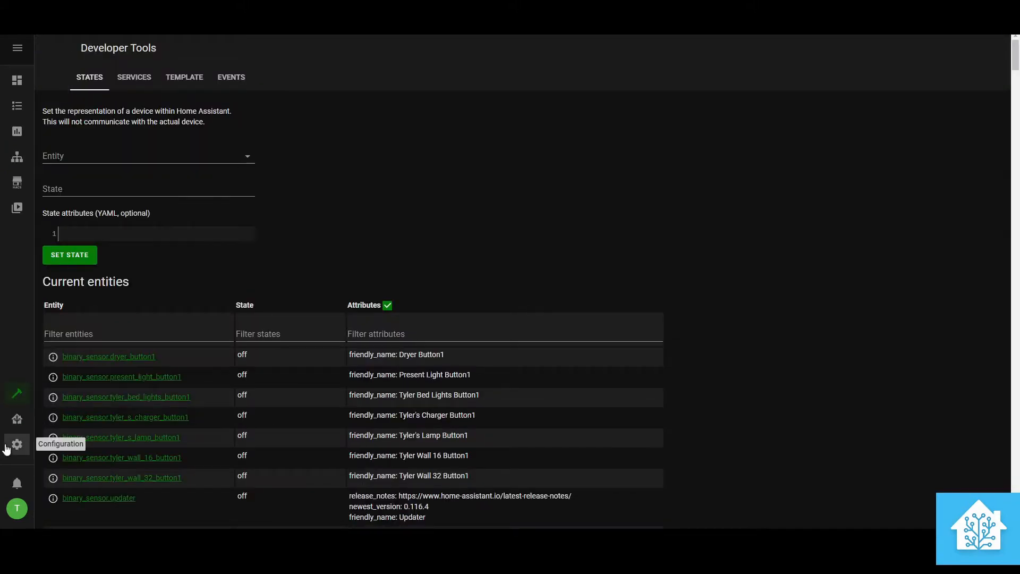
# Step: Create a toggle helper named Halloween Lights in the Home Assistant configuration
pyautogui.click(15, 445)
pyautogui.scroll(-5, 380, 351)
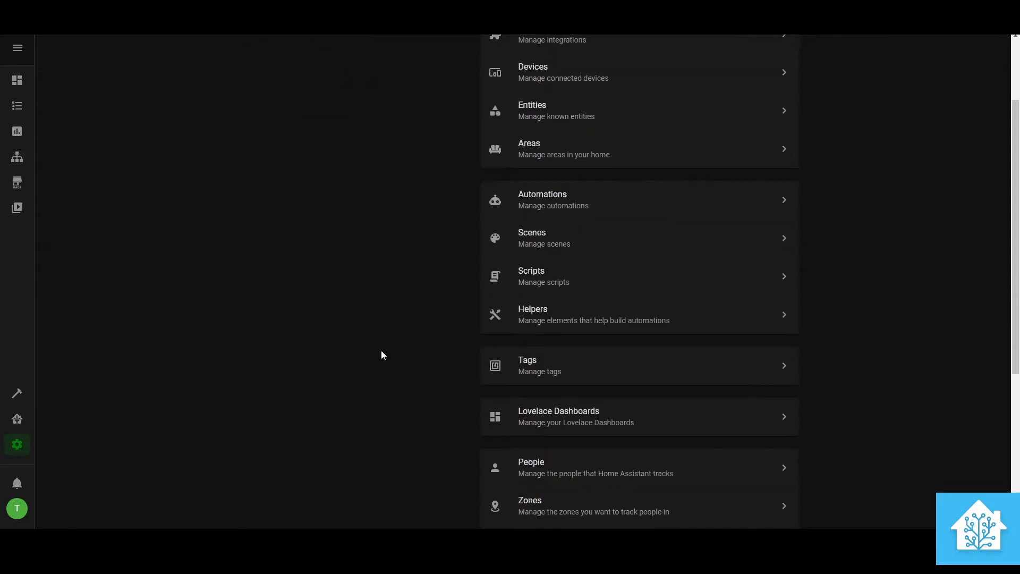
pyautogui.scroll(1, 506, 397)
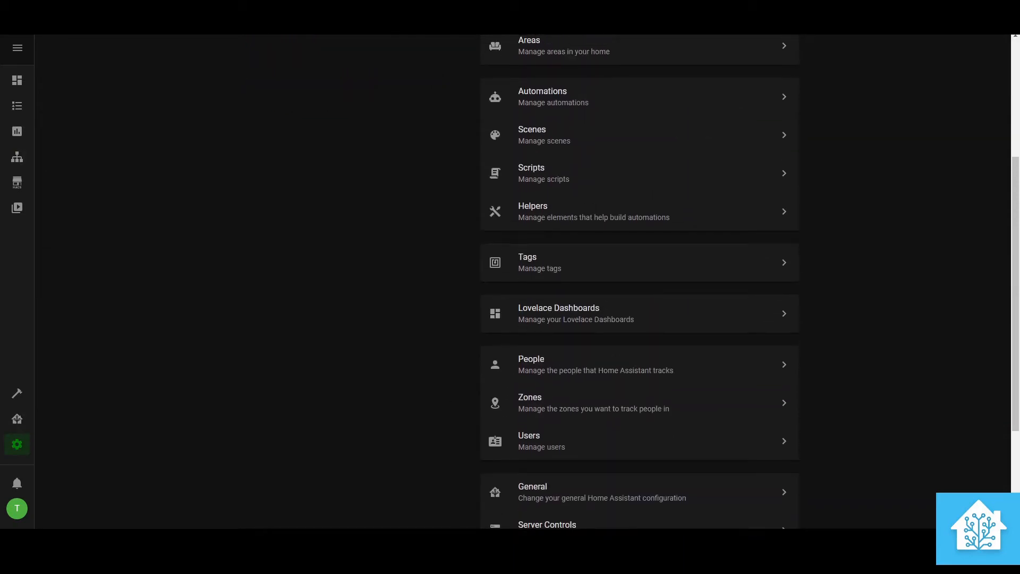
pyautogui.click(543, 221)
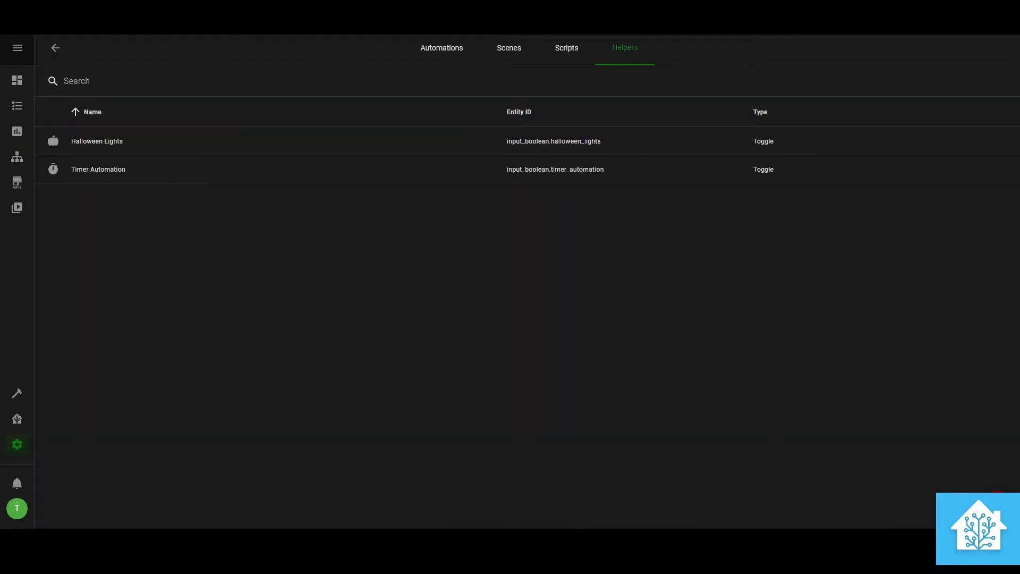
pyautogui.click(997, 505)
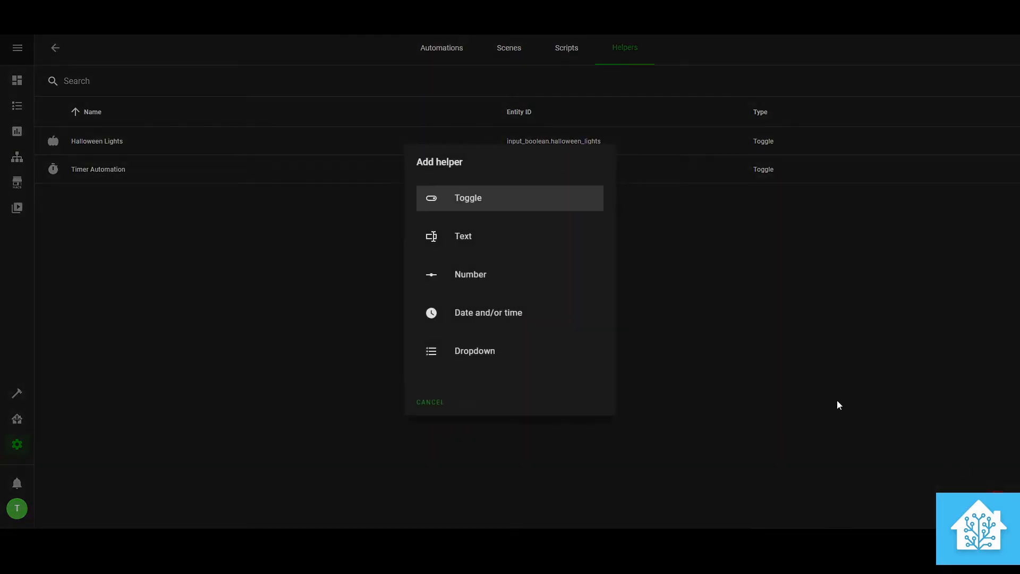
pyautogui.click(453, 200)
pyautogui.write('Halloween Lights')
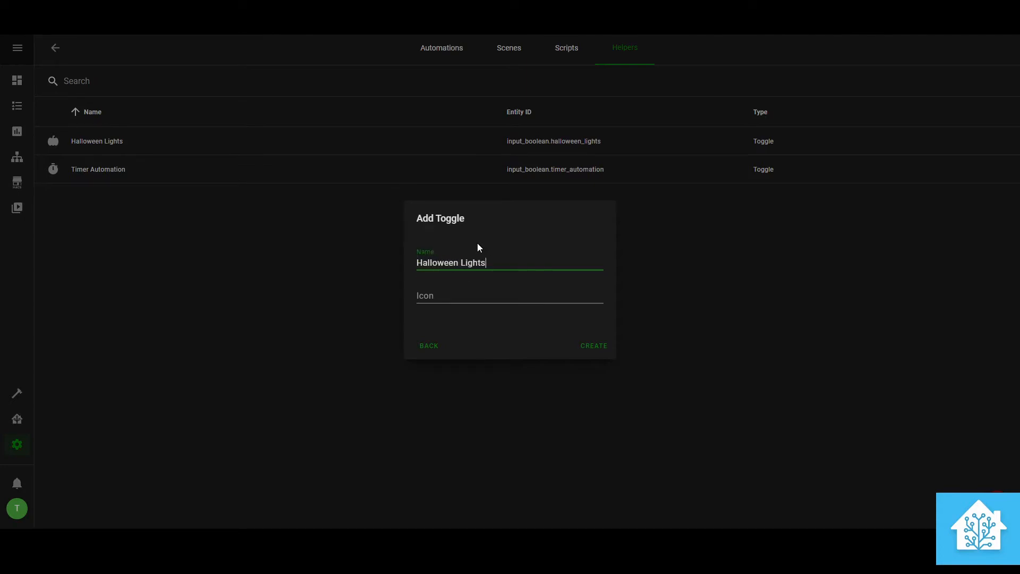
pyautogui.click(585, 347)
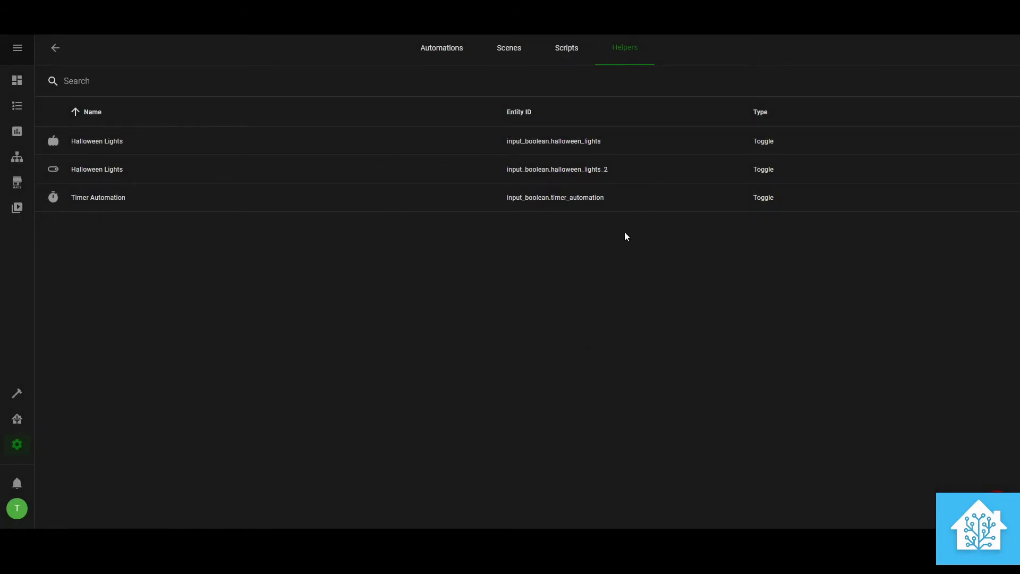
# Step: Open the new Halloween Lights helper's settings and copy the mdi-pumpkin name from the Material Design Icons page
pyautogui.click(199, 169)
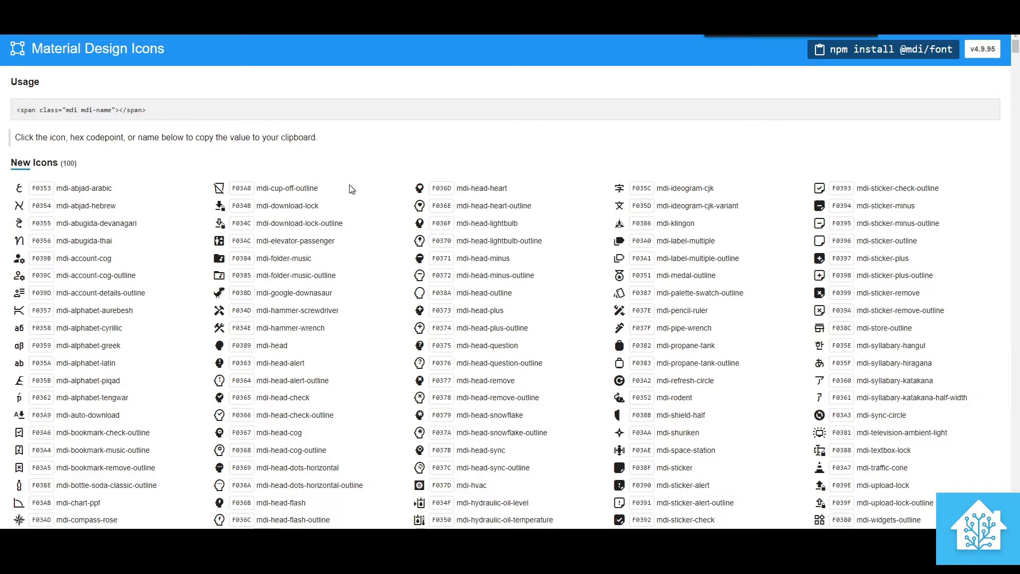
pyautogui.write('pumpkin')
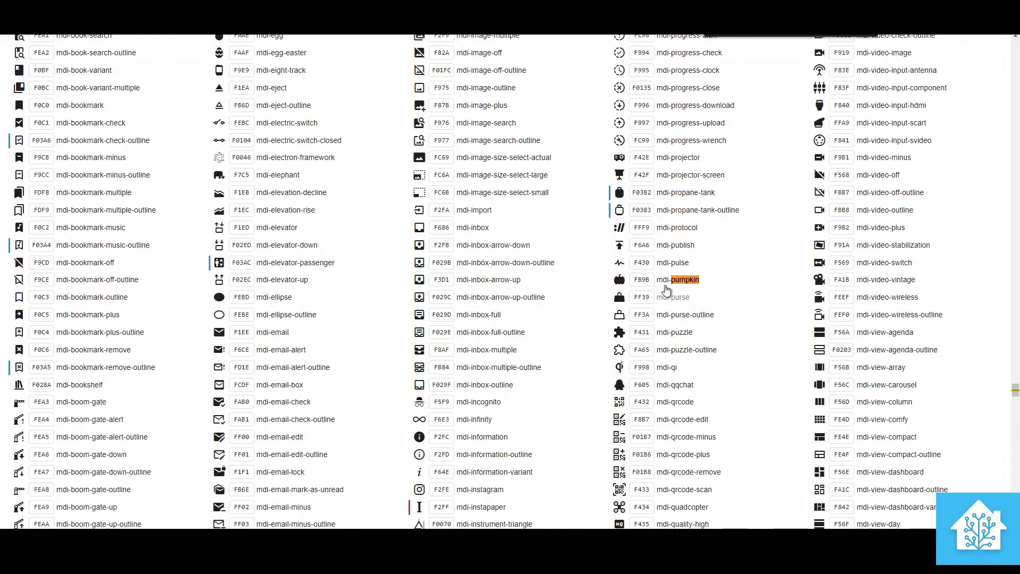
pyautogui.click(670, 283)
pyautogui.click(667, 281)
# Step: Set the new Halloween Lights helper's icon to mdi:pumpkin and save the change
pyautogui.hotkey('ctrl', 'shift', 'Tab')
pyautogui.hotkey('ctrl', 'v')
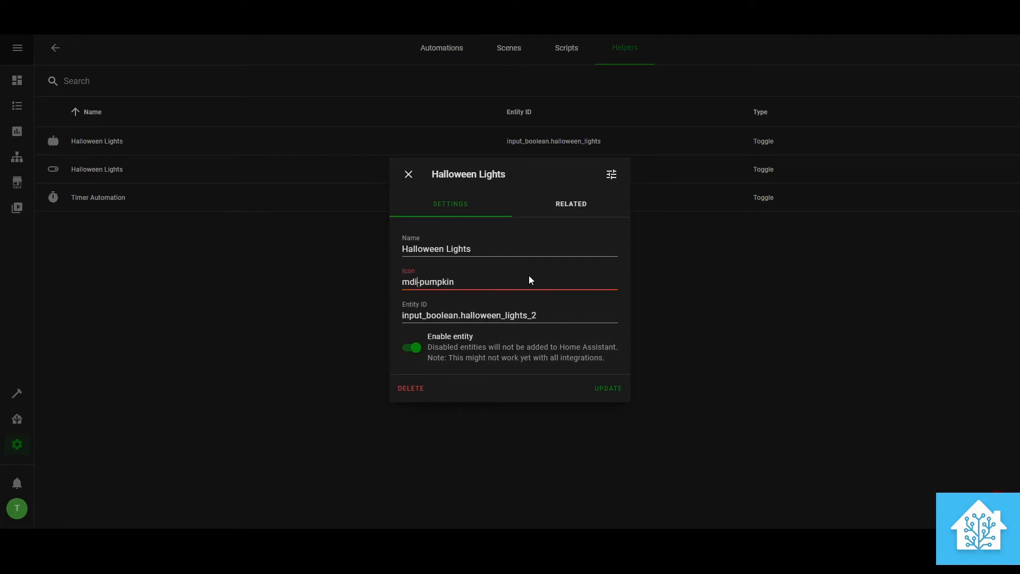
pyautogui.press('Delete')
pyautogui.write(':')
pyautogui.click(606, 389)
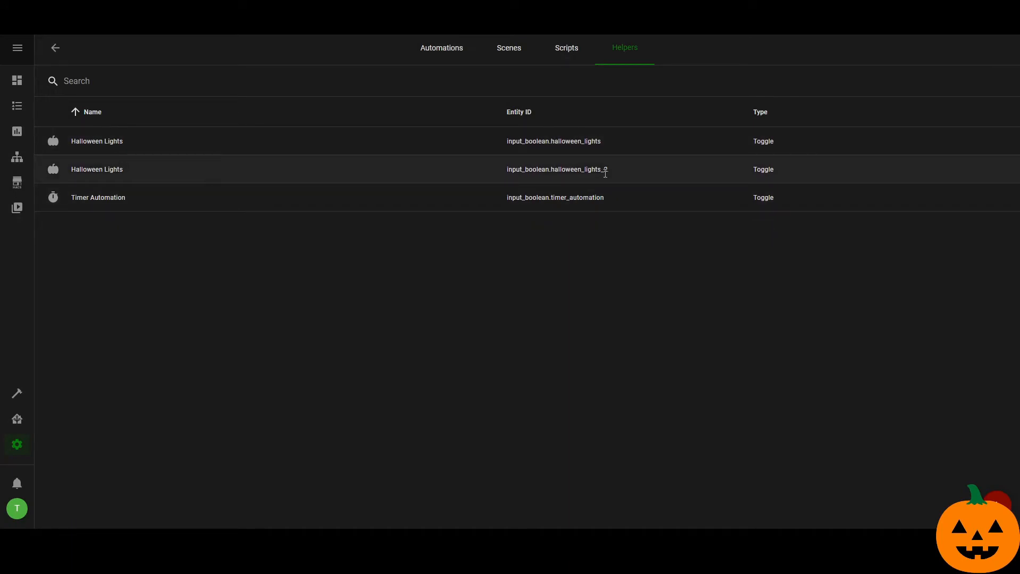
# Step: Delete the older Halloween Lights helper with entity ID input_boolean.halloween_lights
pyautogui.click(897, 137)
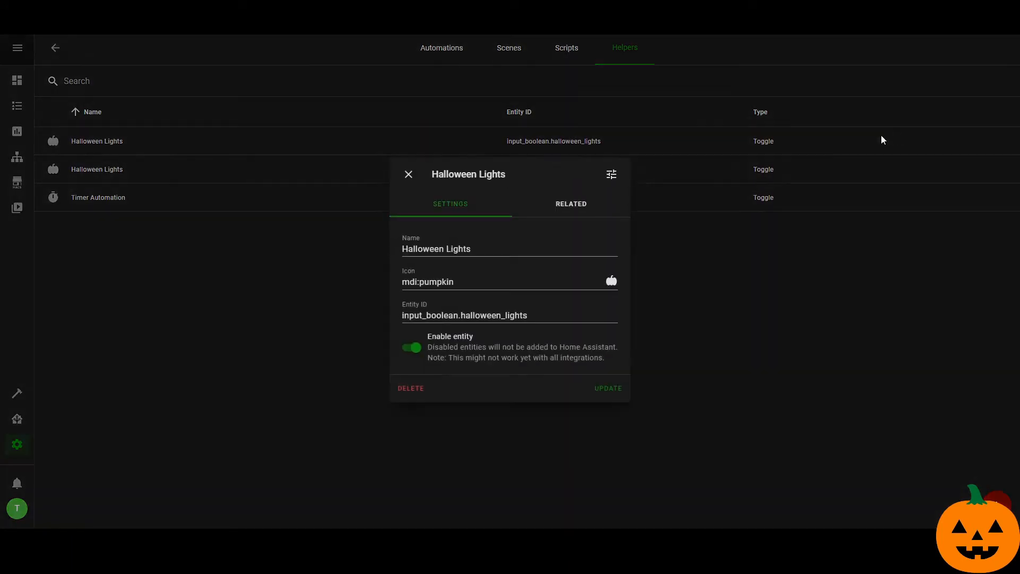
pyautogui.click(410, 389)
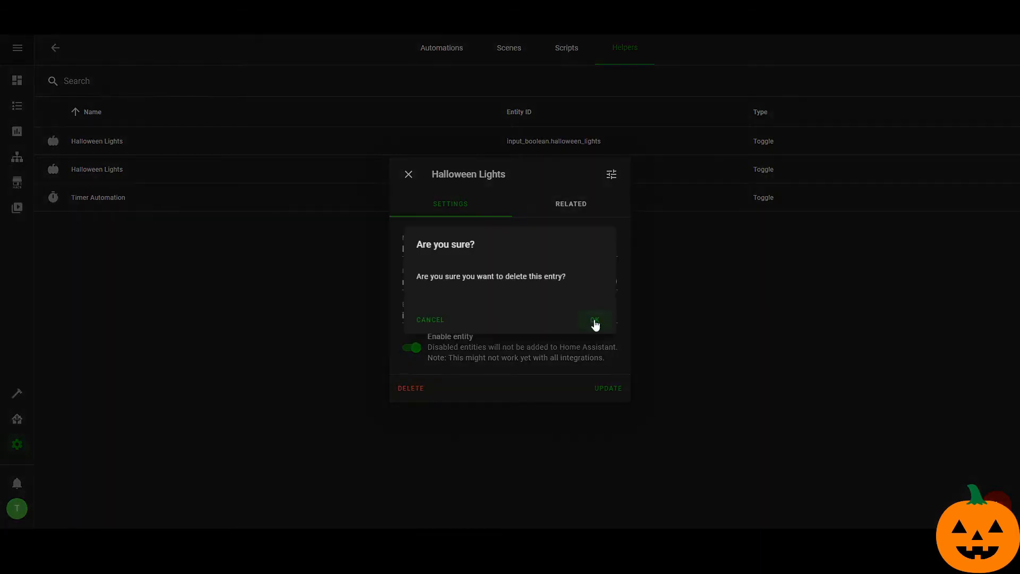
pyautogui.click(595, 322)
# Step: Change the remaining Halloween Lights helper's entity ID to input_boolean.halloween_lights and save it
pyautogui.click(613, 139)
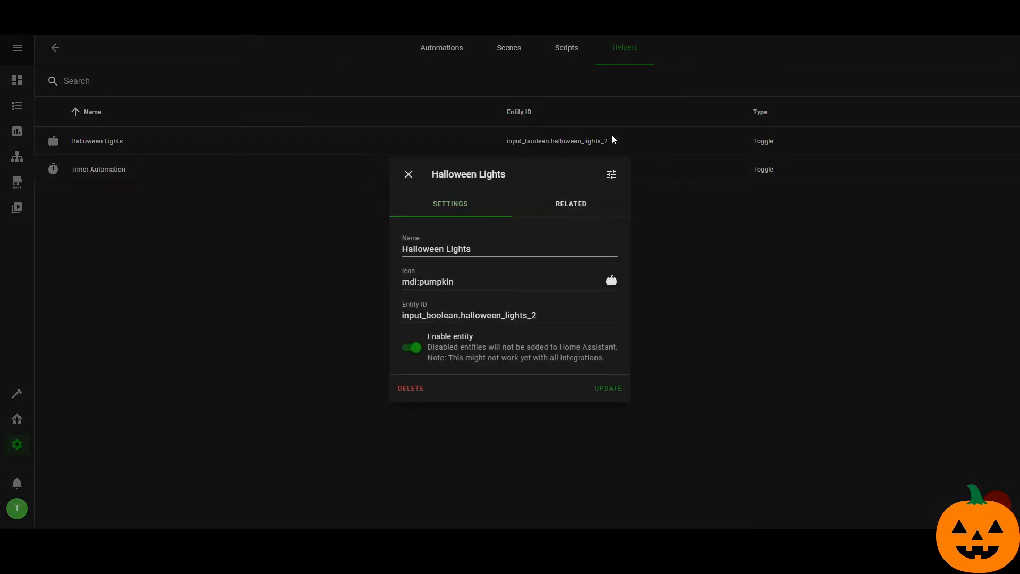
pyautogui.click(569, 206)
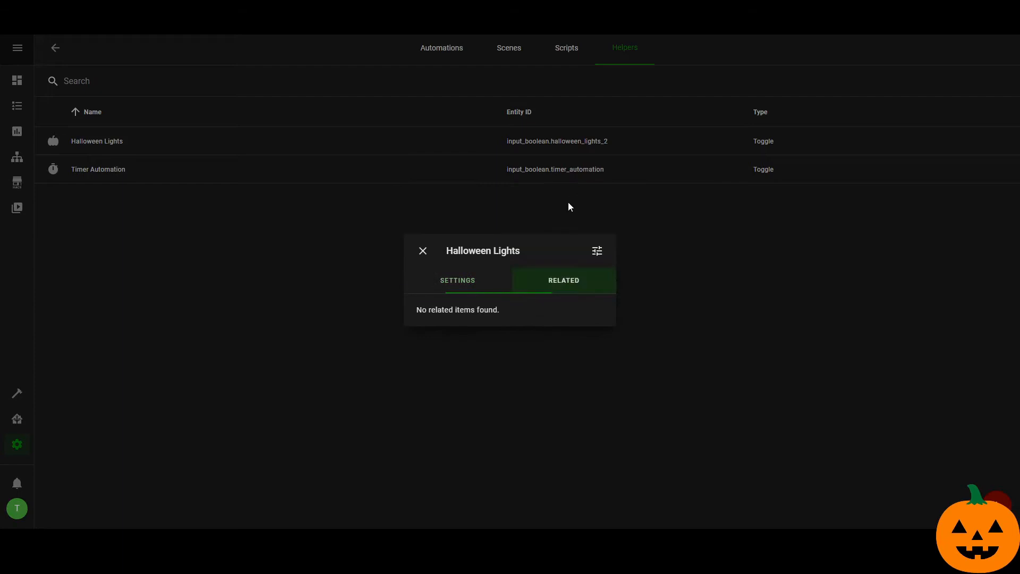
pyautogui.click(458, 280)
pyautogui.click(556, 306)
pyautogui.press('BackSpace')
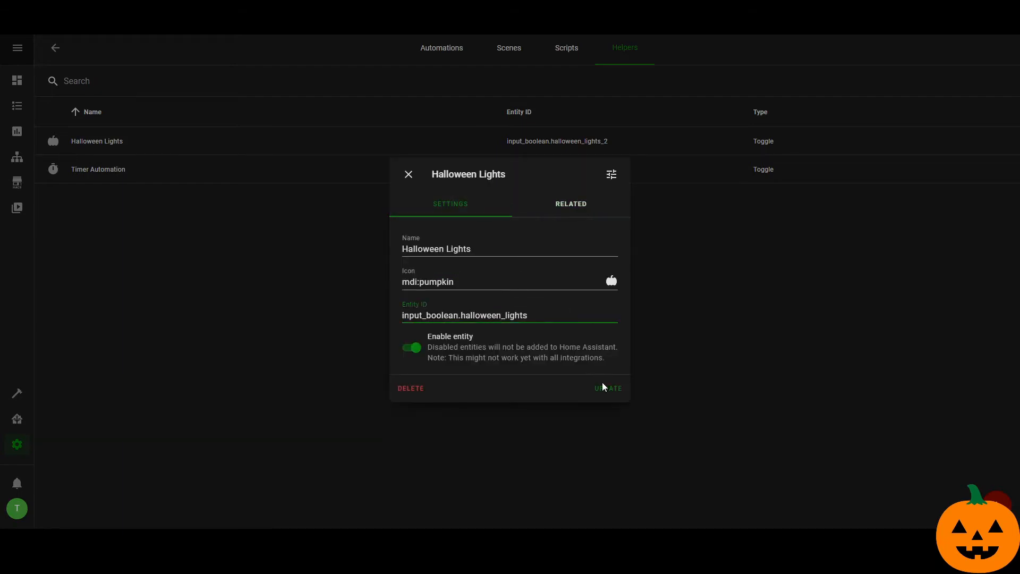
pyautogui.click(605, 388)
# Step: Switch to Node-RED, add an events: state node to the Halloween flow and open its properties
pyautogui.click(20, 158)
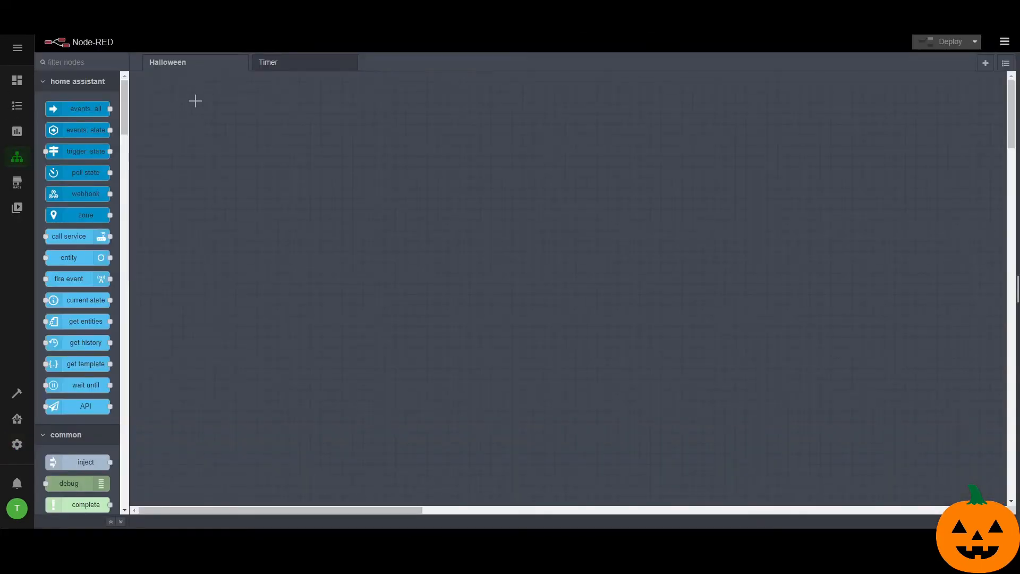
pyautogui.moveTo(79, 130); pyautogui.dragTo(251, 173)
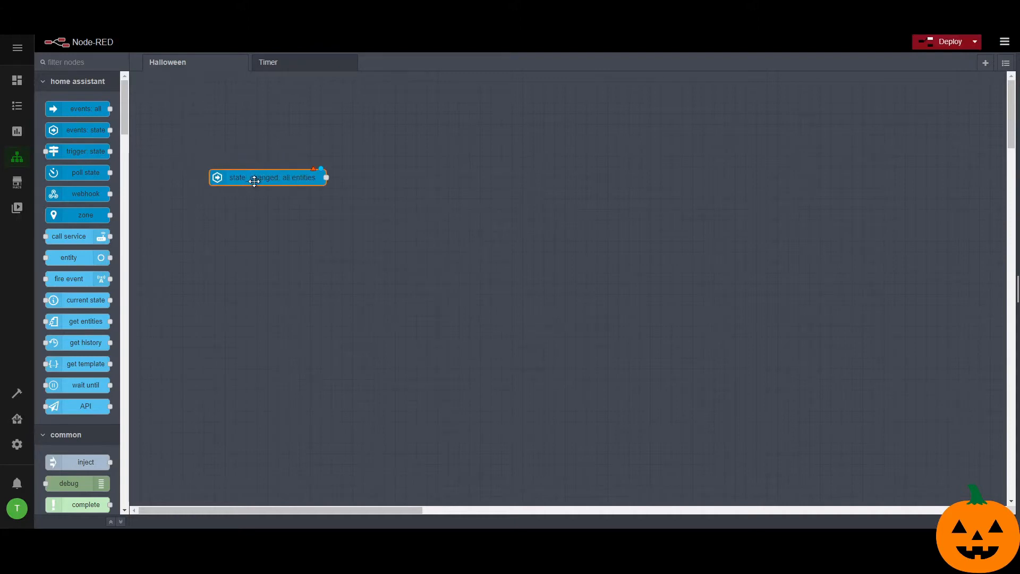
pyautogui.doubleClick(254, 183)
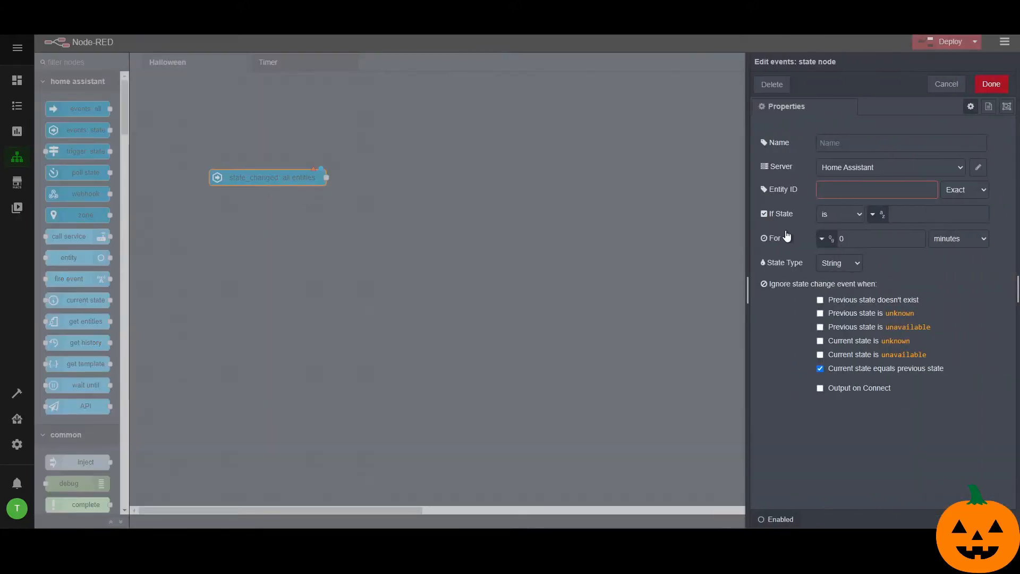
# Step: Set the state node's entity ID to input_boolean.halloween_lights and its state condition to "is on"
pyautogui.click(850, 198)
pyautogui.write('hallowen')
pyautogui.press('BackSpace')
pyautogui.press('BackSpace')
pyautogui.press('BackSpace')
pyautogui.press('BackSpace')
pyautogui.press('BackSpace')
pyautogui.press('BackSpace')
pyautogui.press('BackSpace')
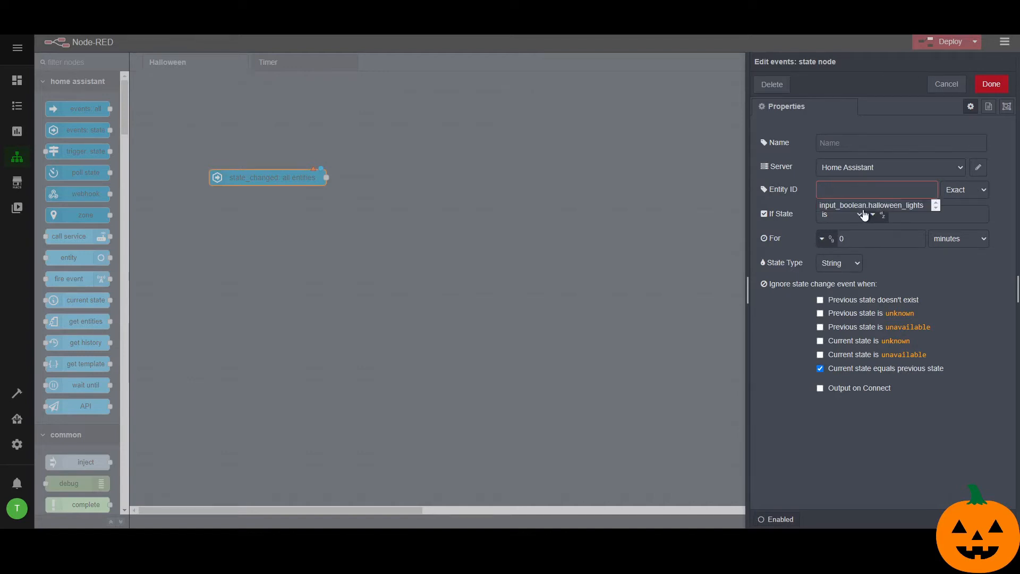
pyautogui.write('hallowene')
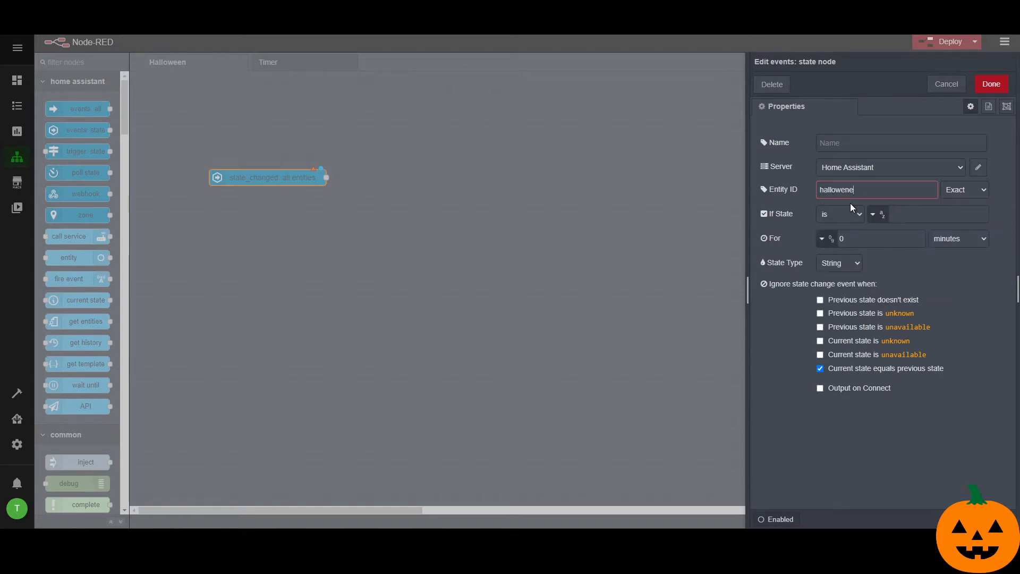
pyautogui.press('BackSpace')
pyautogui.press('BackSpace')
pyautogui.write('en')
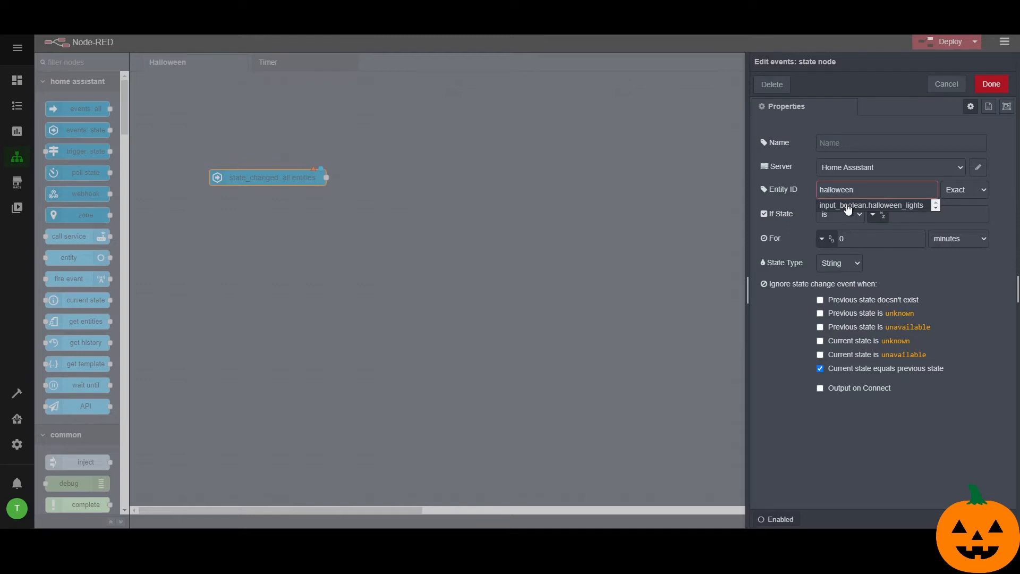
pyautogui.click(900, 206)
pyautogui.click(901, 214)
pyautogui.write('on')
# Step: Name the state node "When the ghosts come out..." and confirm its properties
pyautogui.click(868, 142)
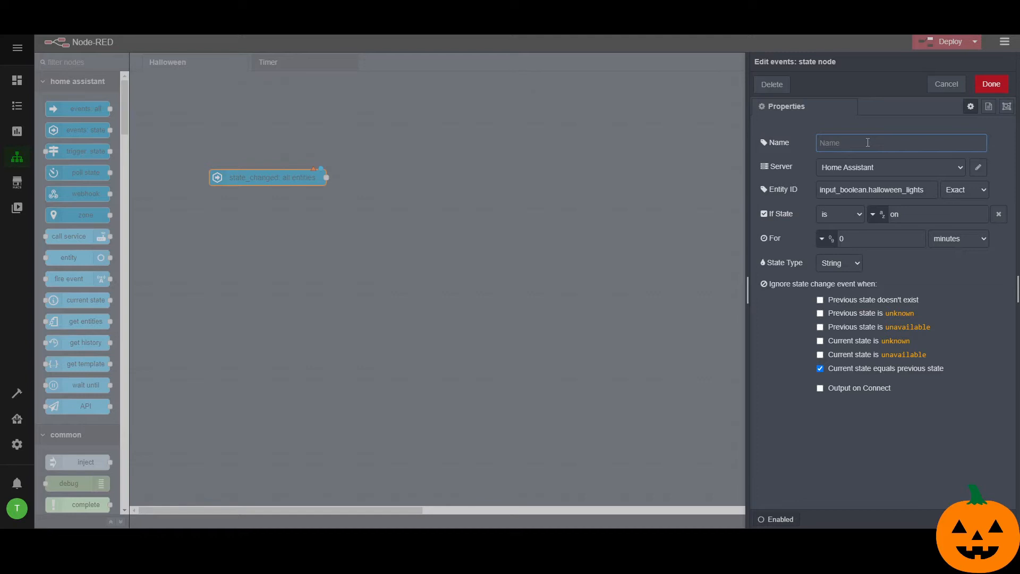
pyautogui.write('Ares')
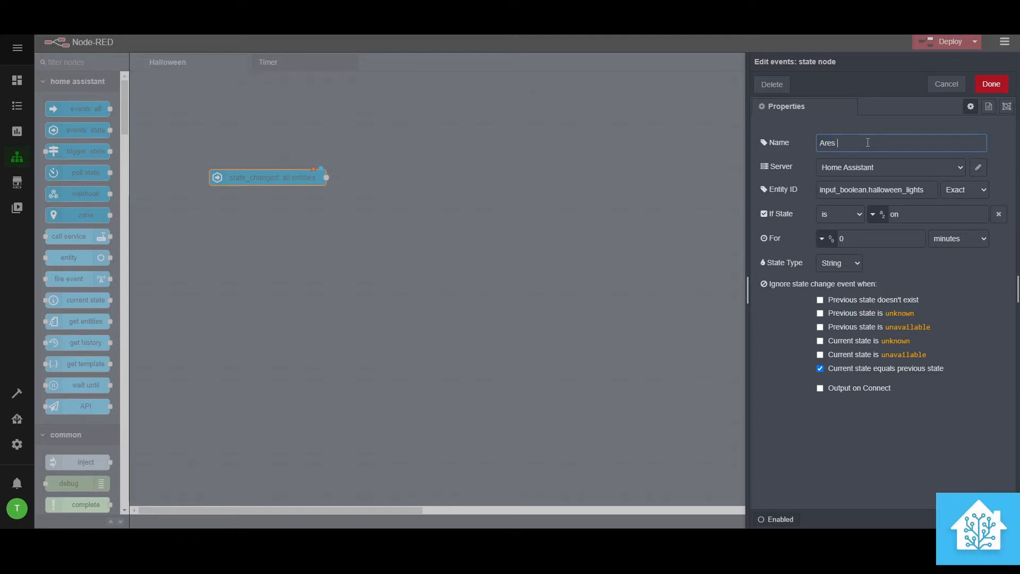
pyautogui.press('BackSpace')
pyautogui.press('BackSpace')
pyautogui.press('BackSpace')
pyautogui.write('When')
pyautogui.write(' the g')
pyautogui.write('oh')
pyautogui.write('hosts g')
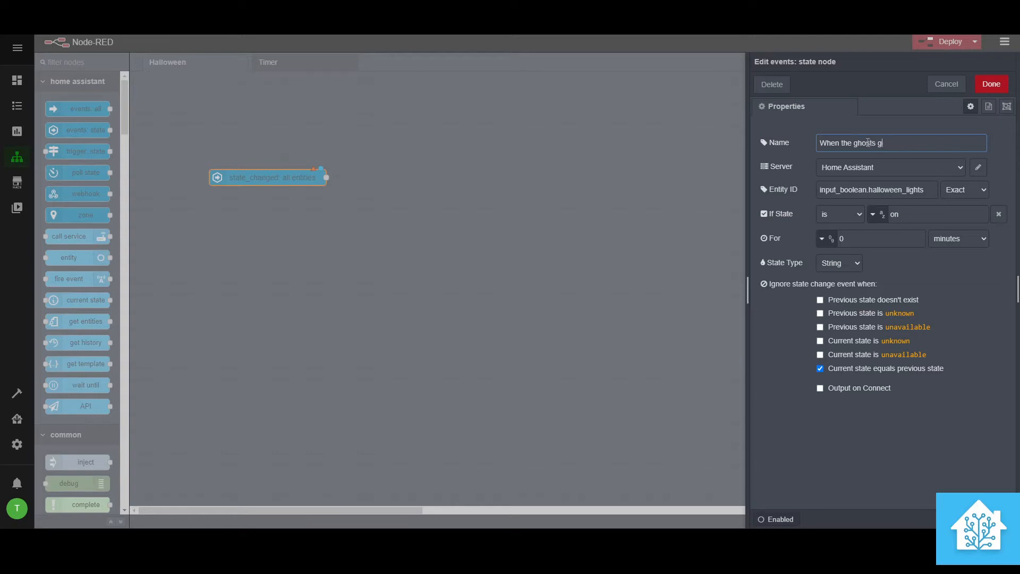
pyautogui.write('oome out...')
pyautogui.click(991, 84)
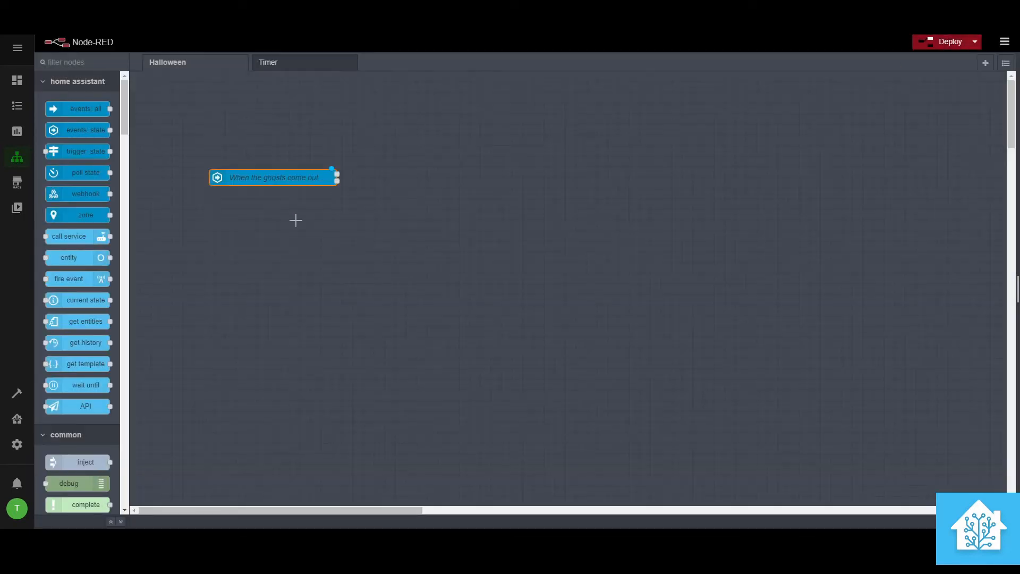
# Step: Add a call service node beside the state node and name it "Scare them away!"
pyautogui.moveTo(92, 236); pyautogui.dragTo(446, 186)
pyautogui.doubleClick(446, 187)
pyautogui.click(849, 139)
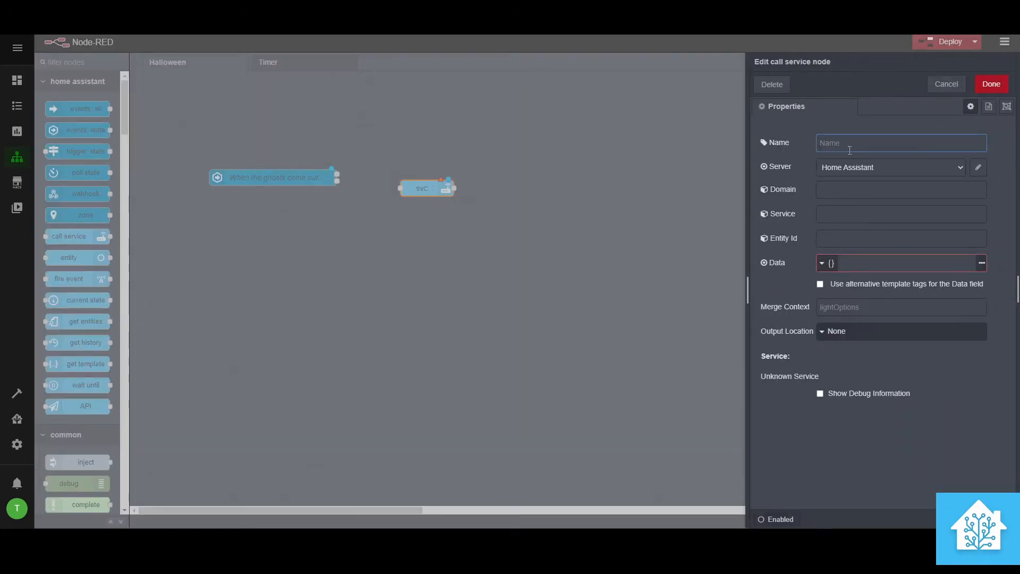
pyautogui.write('Scare them away!')
# Step: Set the call service node's domain to light and its service to turn_on
pyautogui.click(857, 189)
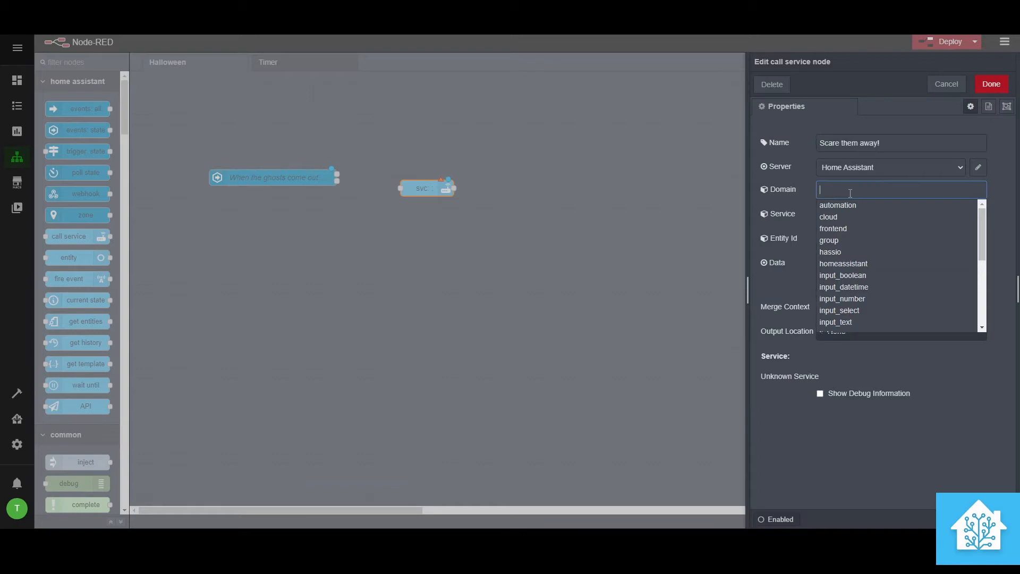
pyautogui.write('light')
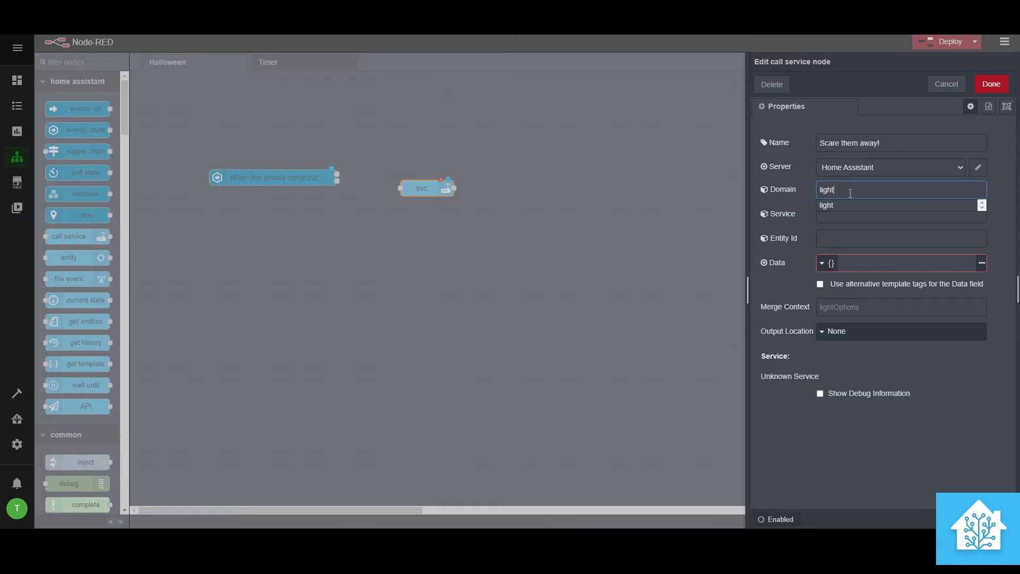
pyautogui.click(853, 204)
pyautogui.click(854, 217)
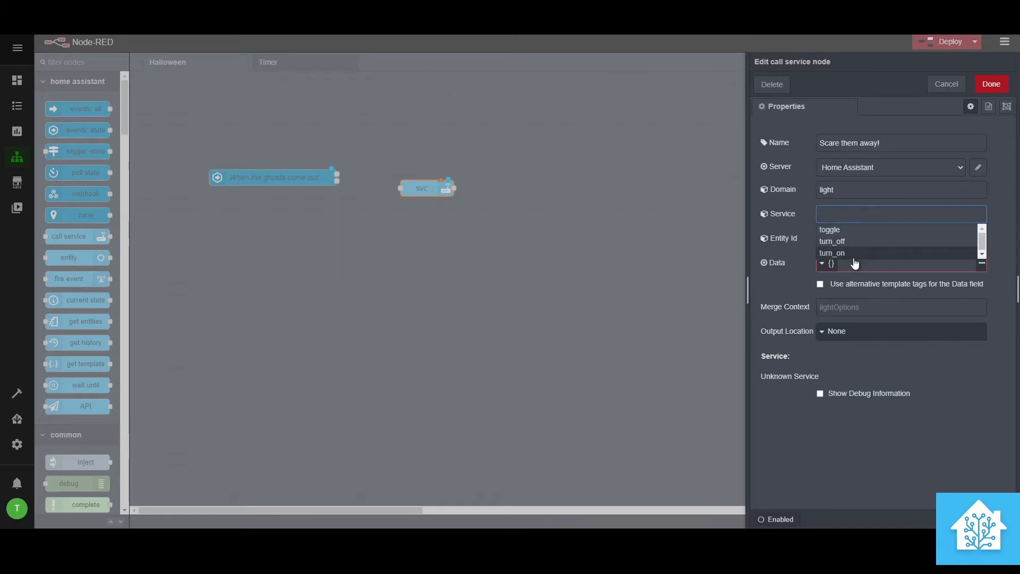
pyautogui.click(850, 254)
# Step: Change the call service node's domain to switch
pyautogui.click(862, 196)
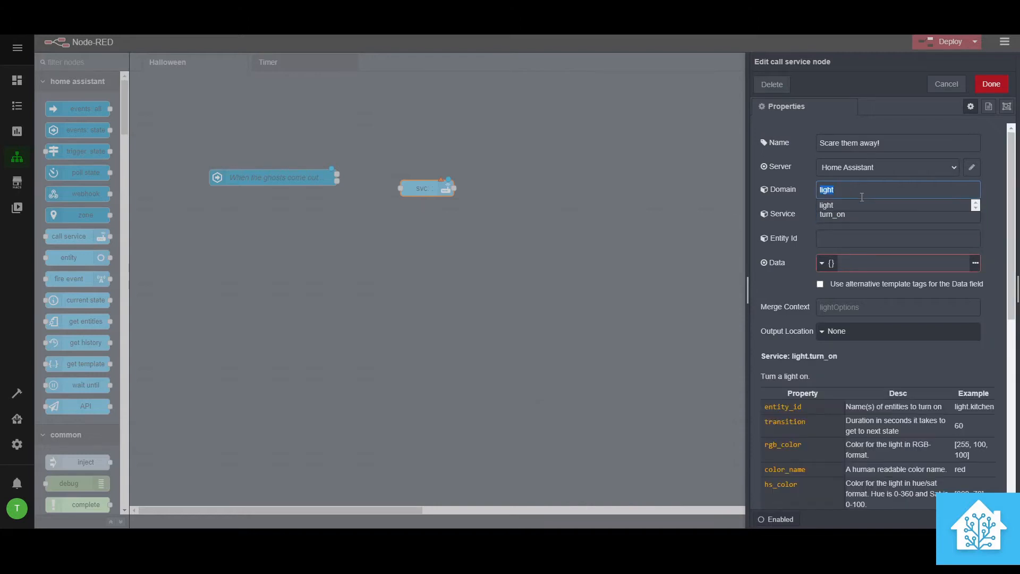
pyautogui.write('switch')
pyautogui.press('BackSpace')
pyautogui.press('BackSpace')
pyautogui.press('BackSpace')
pyautogui.press('BackSpace')
pyautogui.press('BackSpace')
pyautogui.write('outlet')
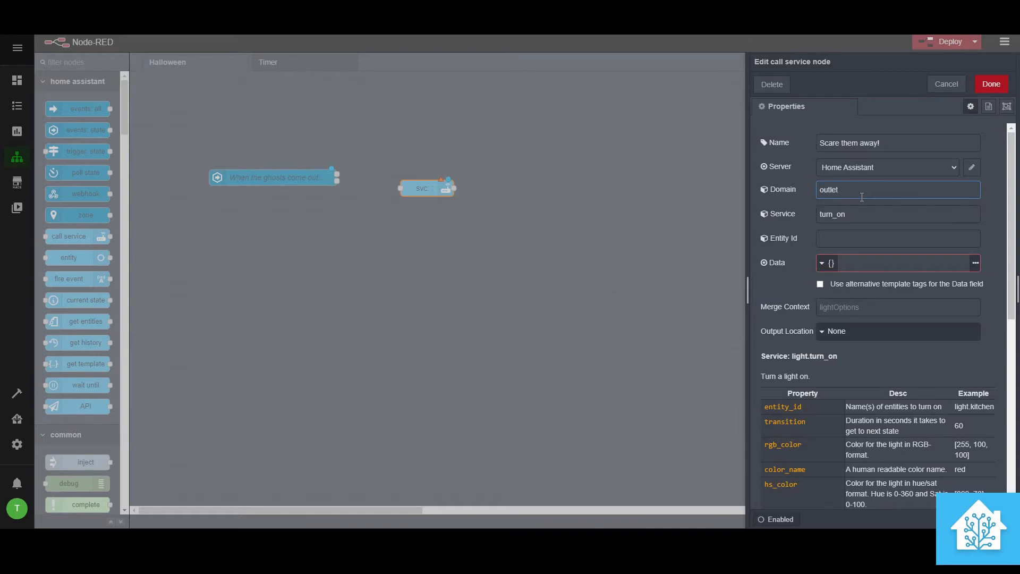
pyautogui.press('BackSpace')
pyautogui.press('BackSpace')
pyautogui.press('BackSpace')
pyautogui.press('BackSpace')
pyautogui.press('BackSpace')
pyautogui.press('BackSpace')
pyautogui.write('switch')
pyautogui.click(851, 205)
# Step: Set the call service node's entity to the wall 32 light and begin its data with an rgb_color key
pyautogui.click(859, 240)
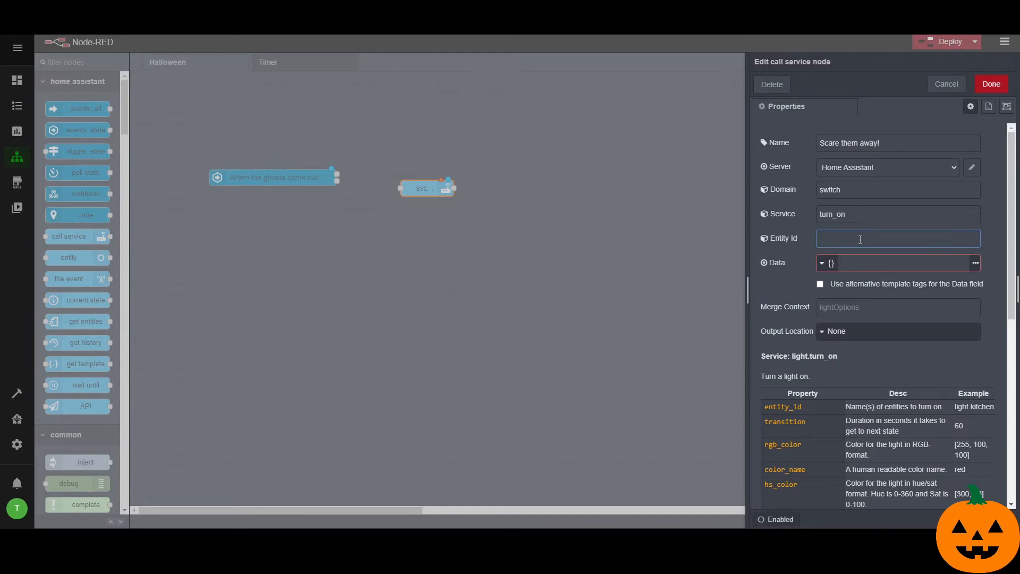
pyautogui.write('wall')
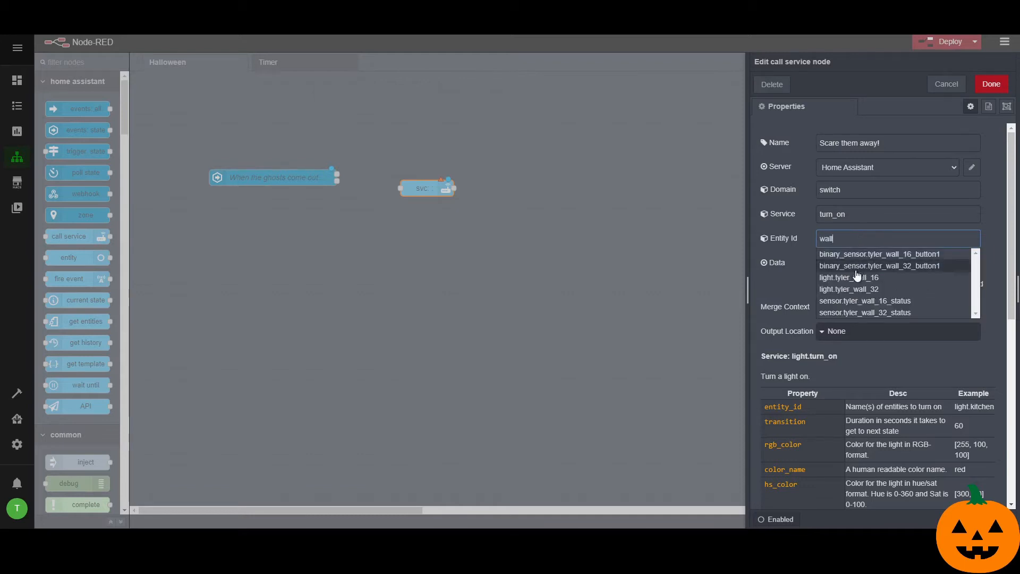
pyautogui.click(850, 288)
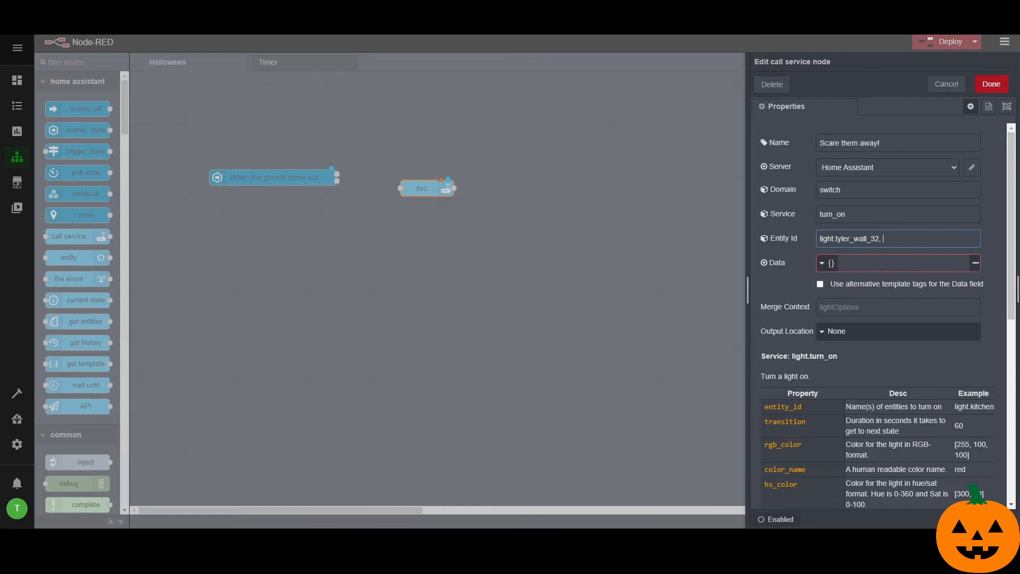
pyautogui.click(802, 232)
pyautogui.click(877, 263)
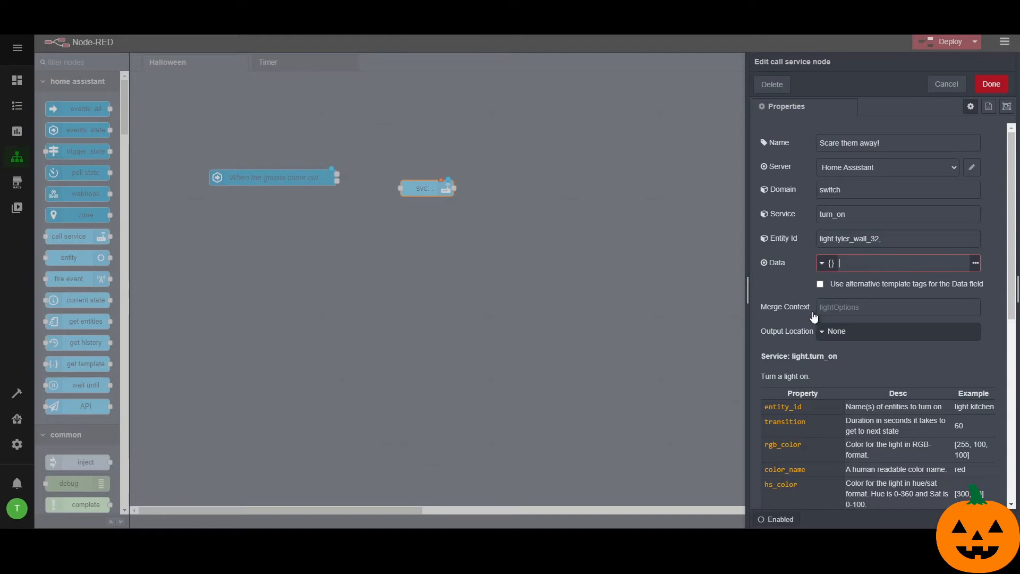
pyautogui.write('{"rgb_color":[')
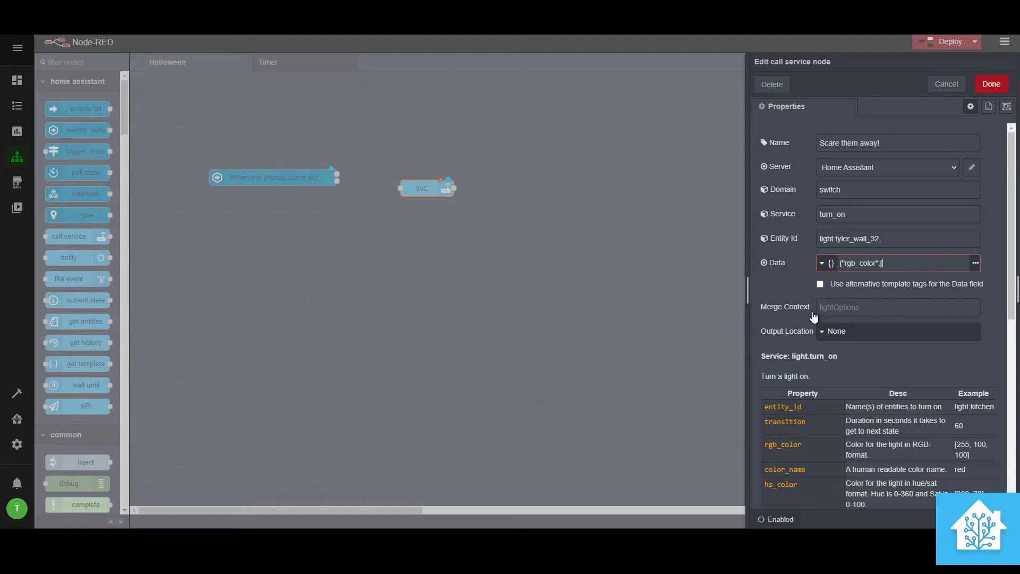
# Step: Change the call service node's domain back to light
pyautogui.click(849, 190)
pyautogui.doubleClick(850, 190)
pyautogui.write('light')
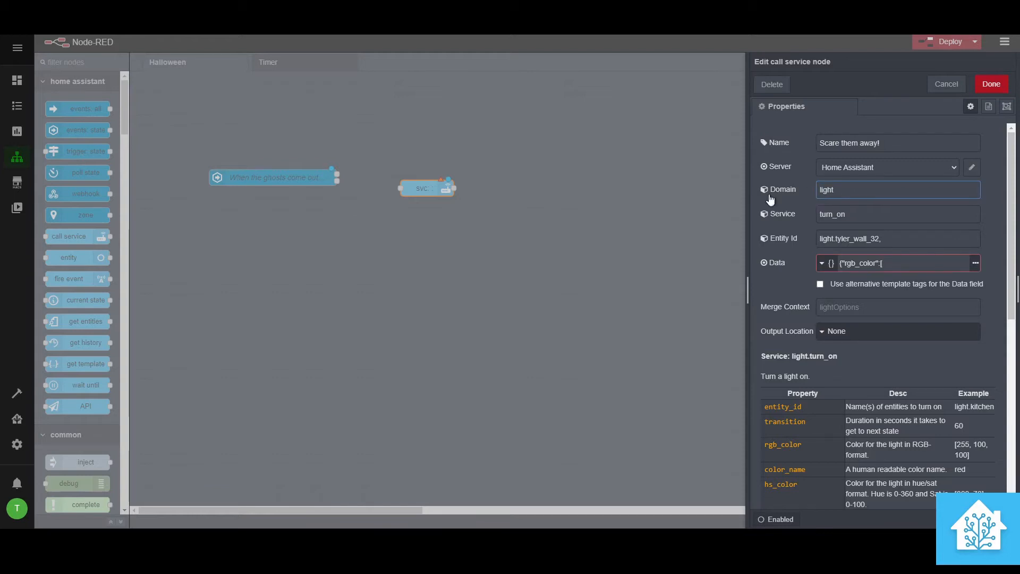
pyautogui.click(823, 201)
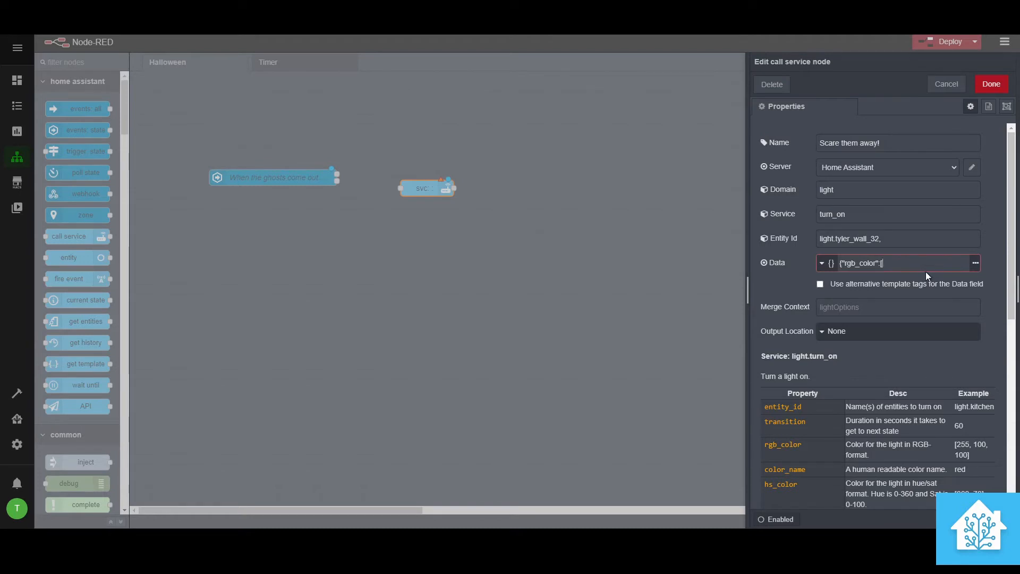
# Step: Complete the data as {"rgb_color":[255, 255, 255]}, confirm the node, and wire the state node's first output to it
pyautogui.doubleClick(863, 264)
pyautogui.click(873, 266)
pyautogui.click(892, 266)
pyautogui.write('255, 255, 255]}')
pyautogui.click(991, 84)
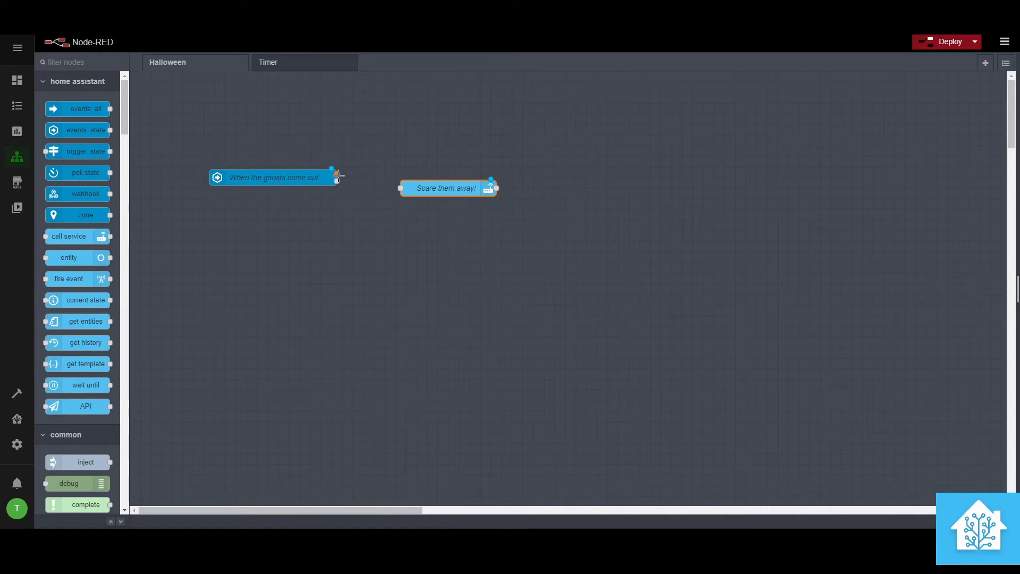
pyautogui.moveTo(337, 174); pyautogui.dragTo(428, 189)
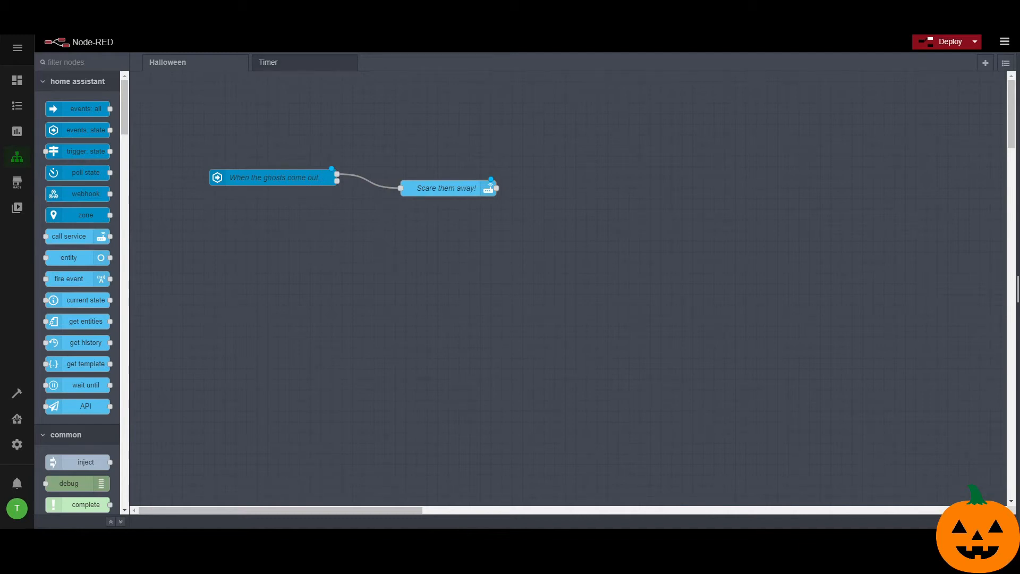
# Step: Reopen the "Scare them away!" node and try adding a brightness_pct property of 50 to its data
pyautogui.doubleClick(456, 191)
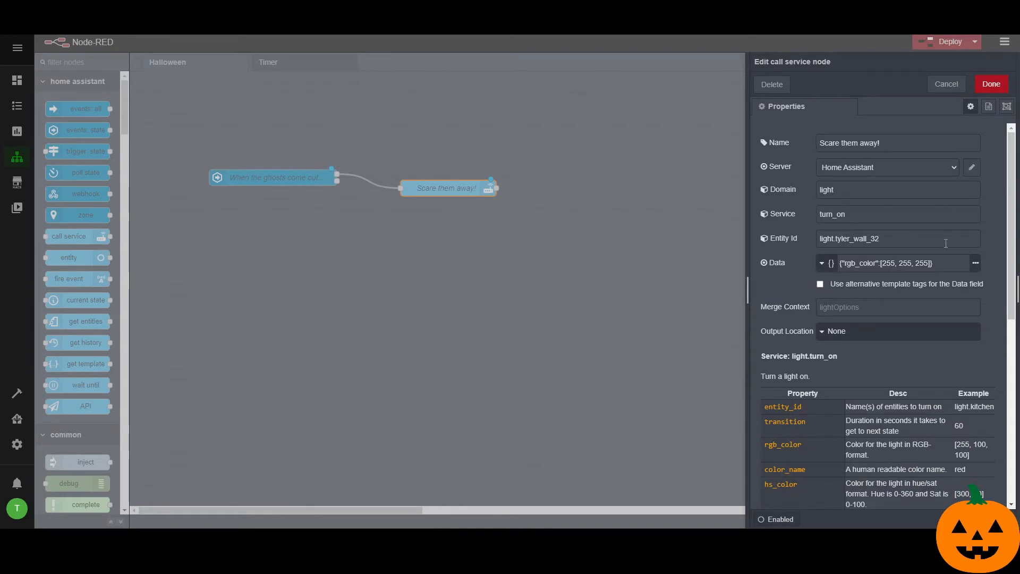
pyautogui.click(932, 263)
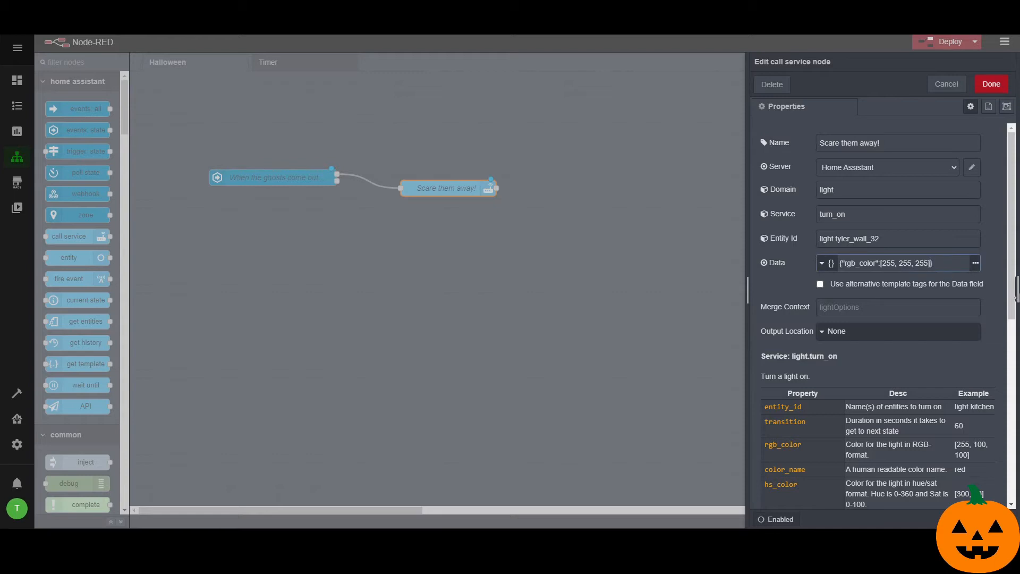
pyautogui.click(637, 537)
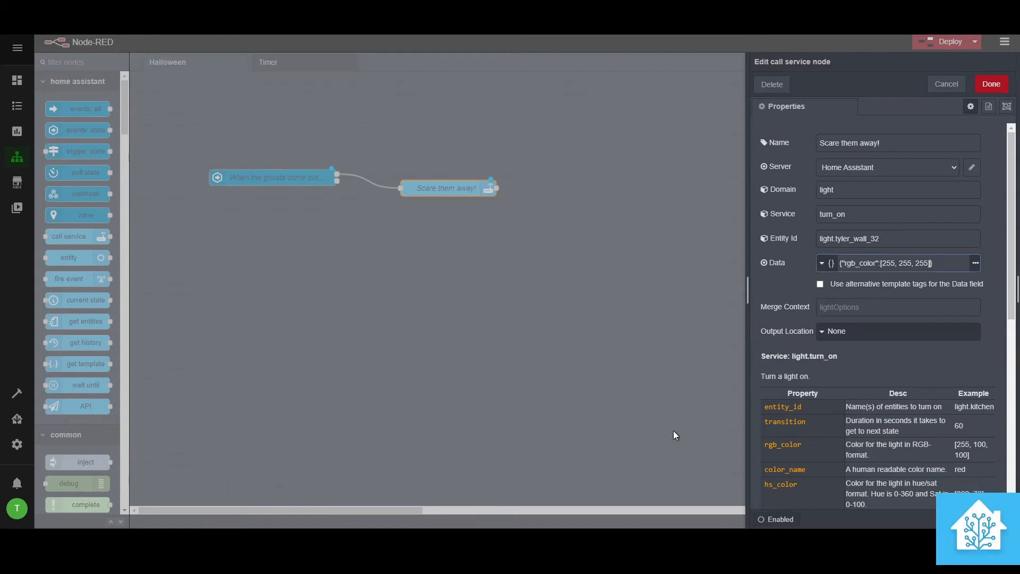
pyautogui.write(', "brightness')
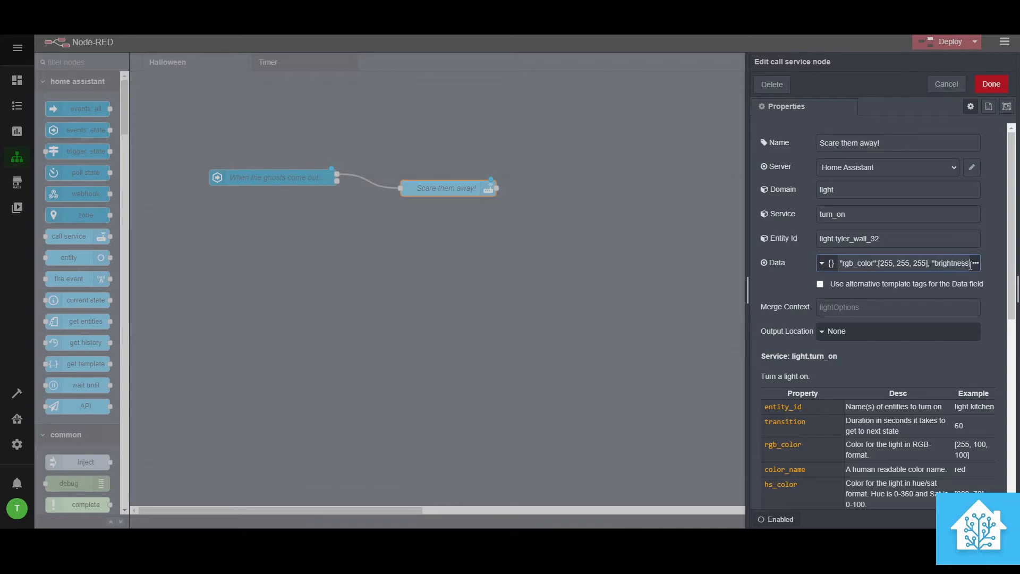
pyautogui.write('_pct')
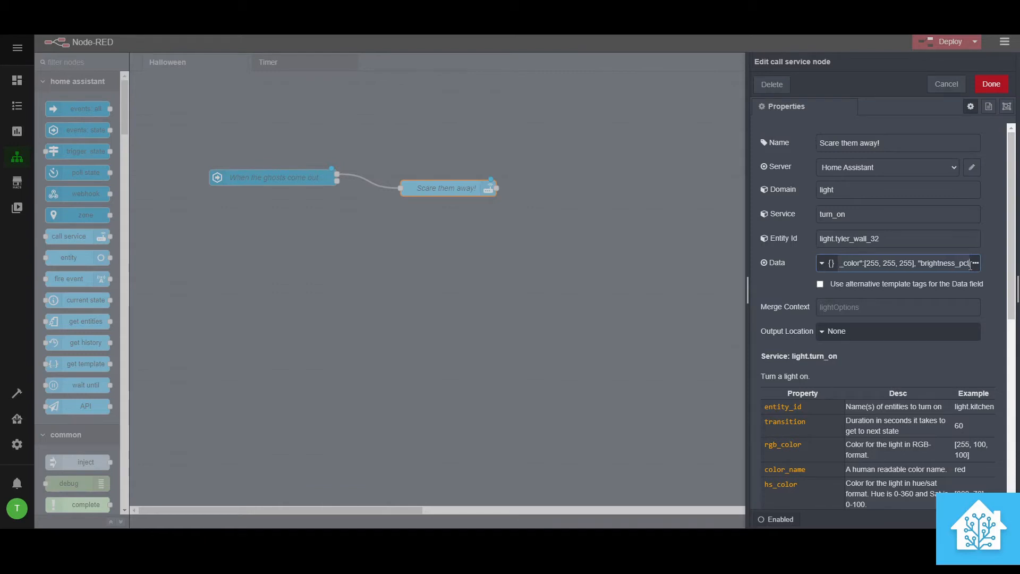
pyautogui.write('":')
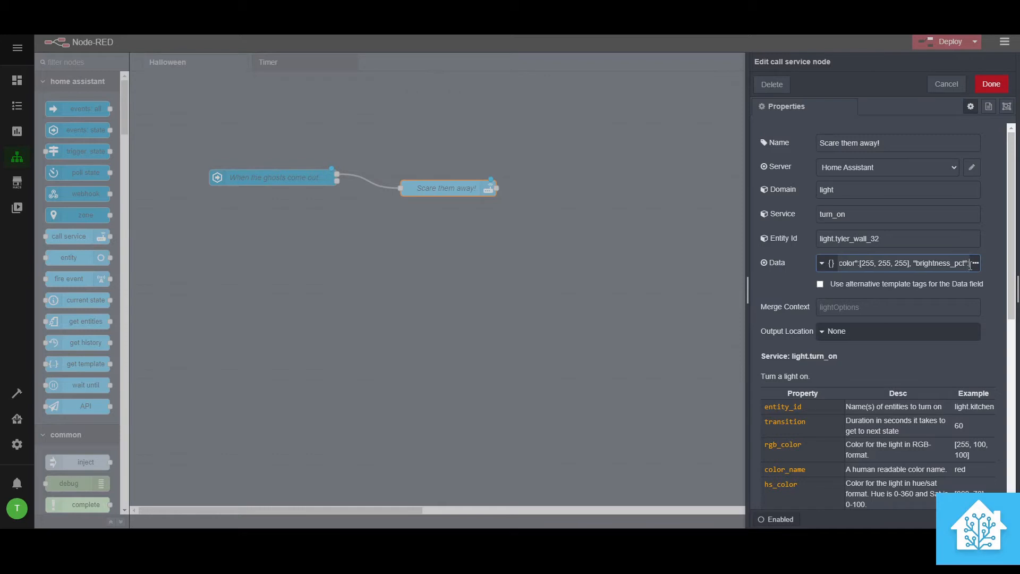
pyautogui.write('100')
pyautogui.press('BackSpace')
pyautogui.press('BackSpace')
pyautogui.press('BackSpace')
pyautogui.write('50')
# Step: Replace the brightness_pct property in the data with a brightness property set to 50
pyautogui.press('BackSpace')
pyautogui.press('BackSpace')
pyautogui.press('BackSpace')
pyautogui.press('BackSpace')
pyautogui.press('BackSpace')
pyautogui.press('BackSpace')
pyautogui.press('BackSpace')
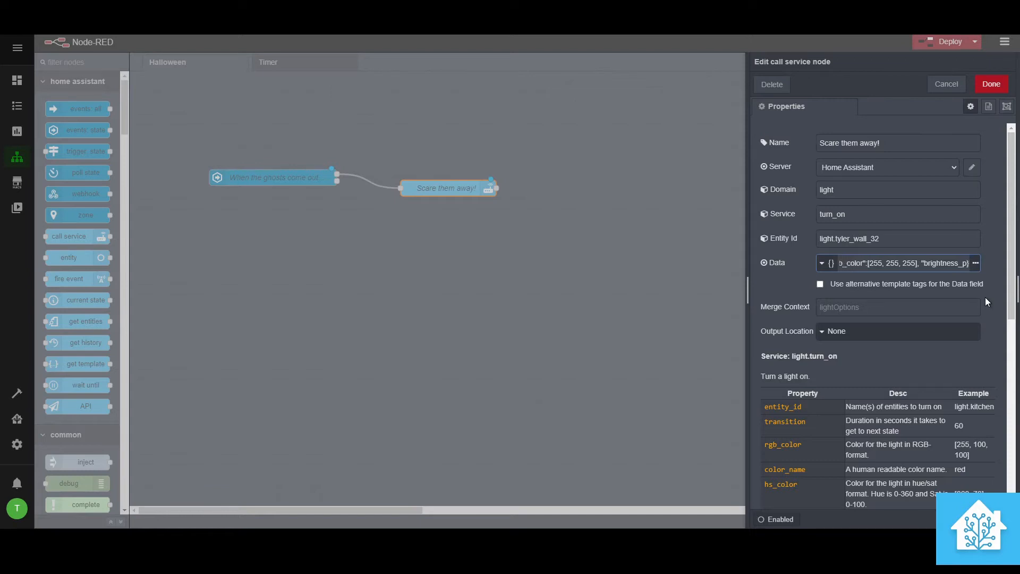
pyautogui.press('BackSpace')
pyautogui.write('":')
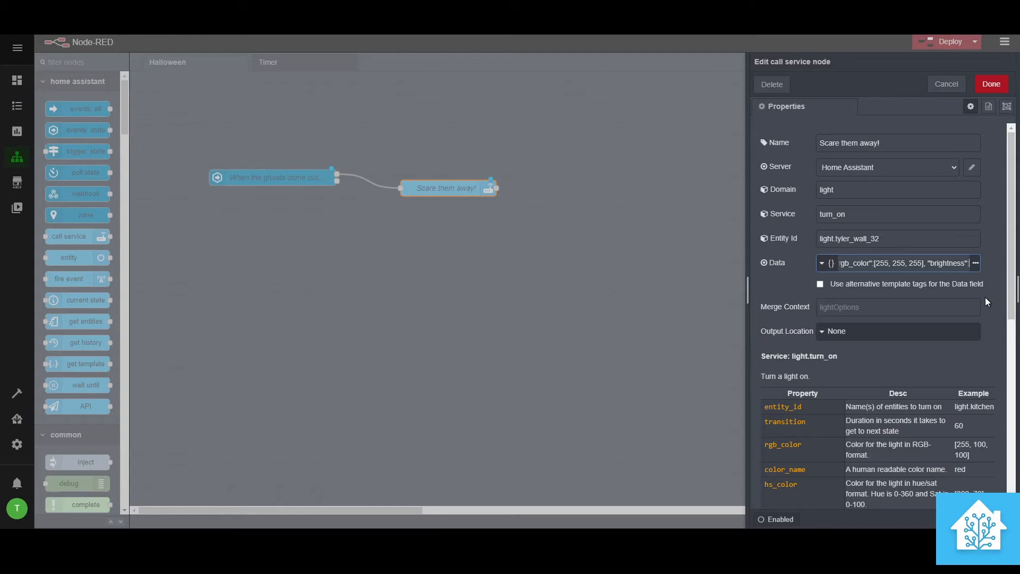
pyautogui.write(' 50')
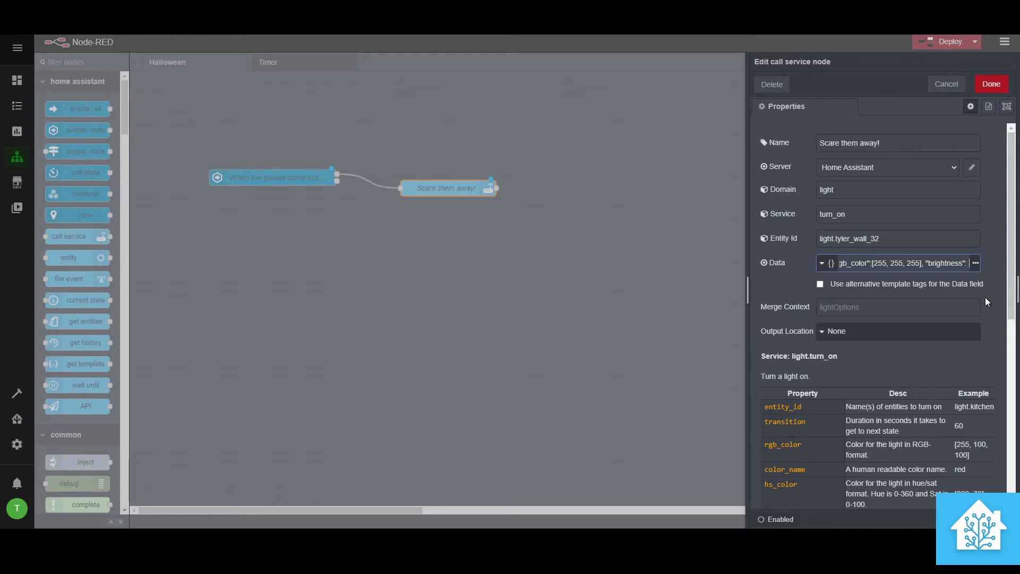
# Step: Remove the brightness property from the data, keeping only the rgb_color entry
pyautogui.press('BackSpace')
pyautogui.press('BackSpace')
pyautogui.press('BackSpace')
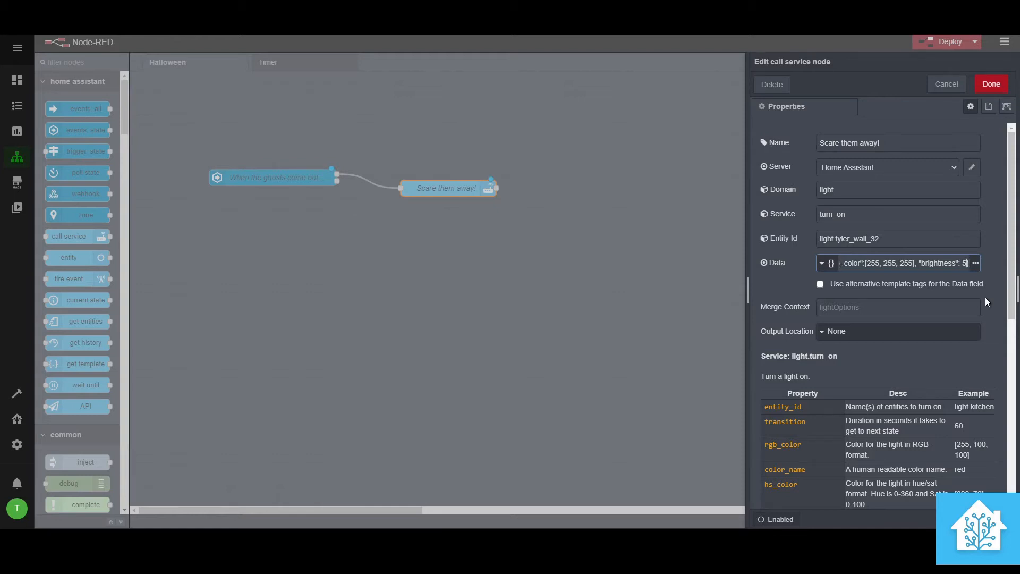
pyautogui.press('BackSpace')
pyautogui.press('BackSpace')
pyautogui.press('BackSpace')
pyautogui.press('BackSpace')
pyautogui.press('BackSpace')
pyautogui.press('BackSpace')
pyautogui.press('BackSpace')
pyautogui.press('BackSpace')
pyautogui.press('BackSpace')
pyautogui.press('BackSpace')
pyautogui.press('BackSpace')
pyautogui.press('BackSpace')
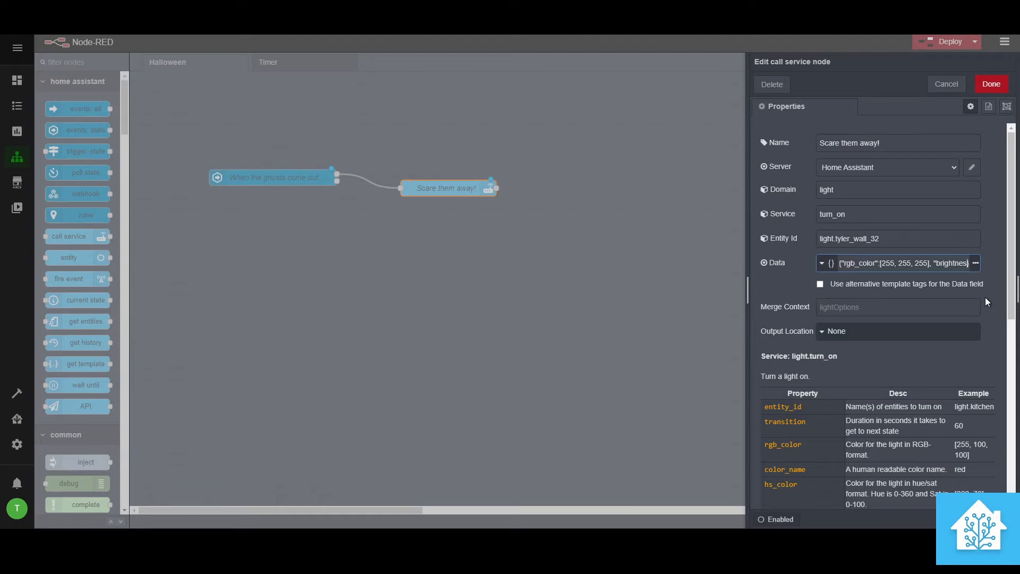
pyautogui.press('BackSpace')
pyautogui.press('BackSpace')
pyautogui.press('BackSpace')
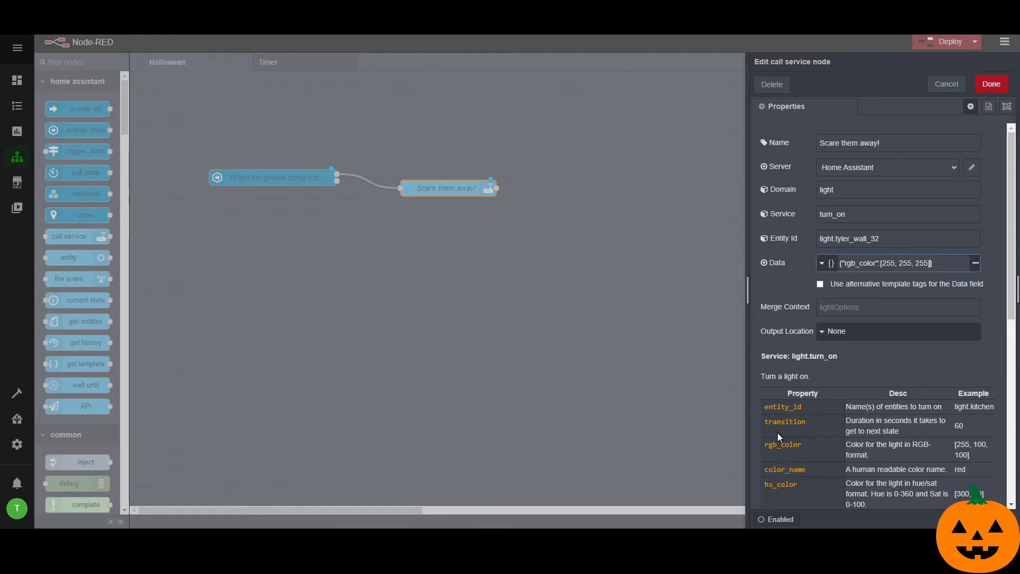
# Step: Try adding a kelvin property of 2000 after rgb_color in the data, and delete it again
pyautogui.write(',"kelvin":')
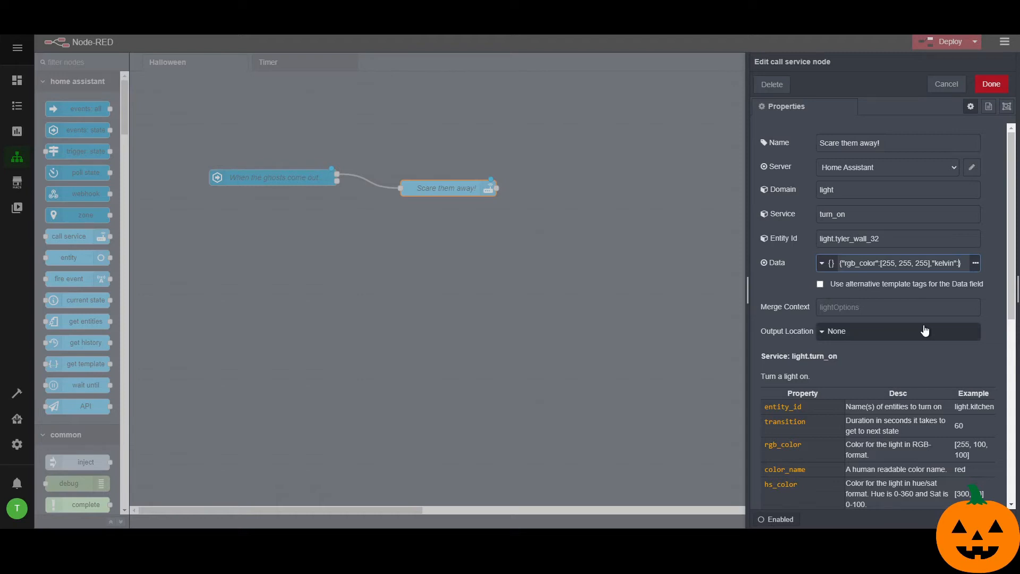
pyautogui.write('2000')
pyautogui.press('BackSpace')
pyautogui.press('BackSpace')
pyautogui.press('BackSpace')
pyautogui.press('BackSpace')
pyautogui.press('BackSpace')
pyautogui.press('BackSpace')
pyautogui.press('BackSpace')
pyautogui.press('BackSpace')
pyautogui.press('BackSpace')
pyautogui.press('BackSpace')
pyautogui.press('BackSpace')
pyautogui.press('BackSpace')
pyautogui.press('BackSpace')
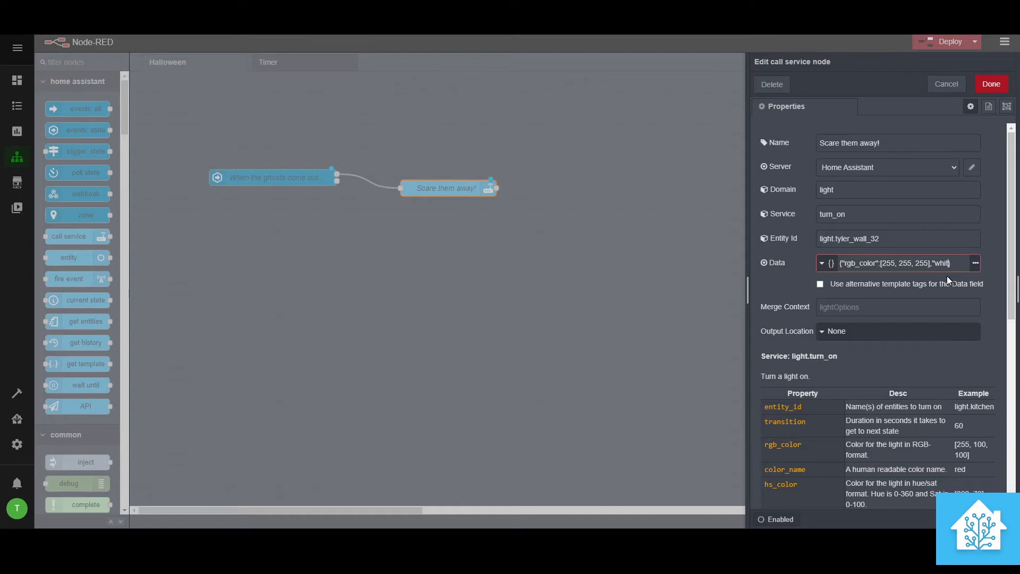
# Step: Try adding a white_value property of 255 to the data, and delete it again
pyautogui.write('value')
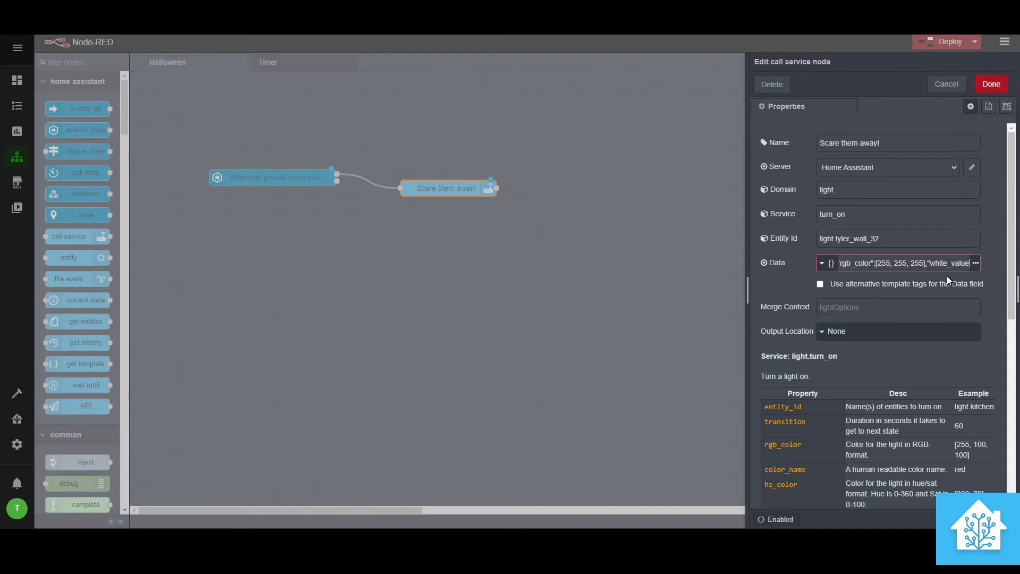
pyautogui.write('"')
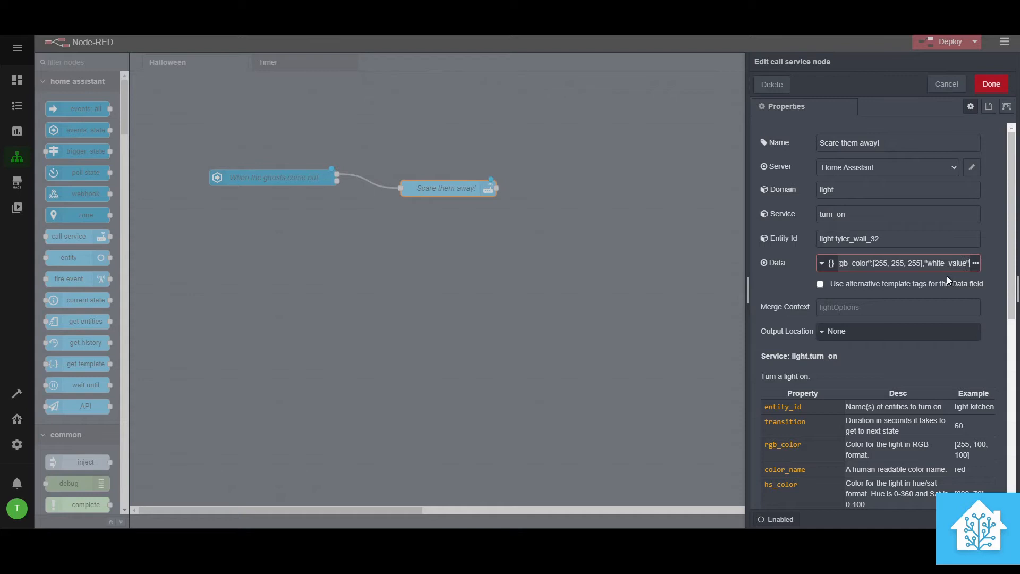
pyautogui.write(':')
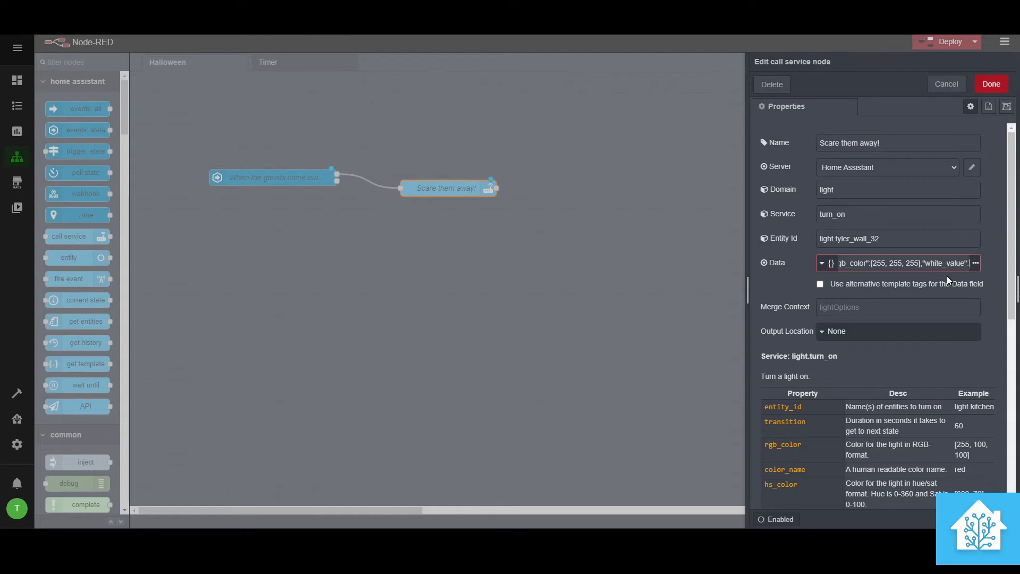
pyautogui.write(' 255')
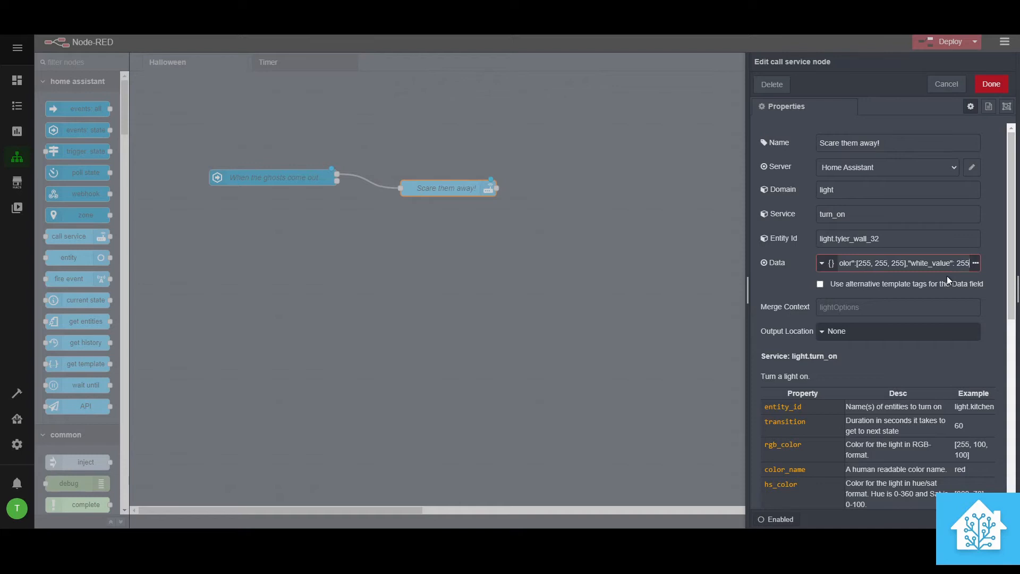
pyautogui.press('BackSpace')
pyautogui.press('BackSpace')
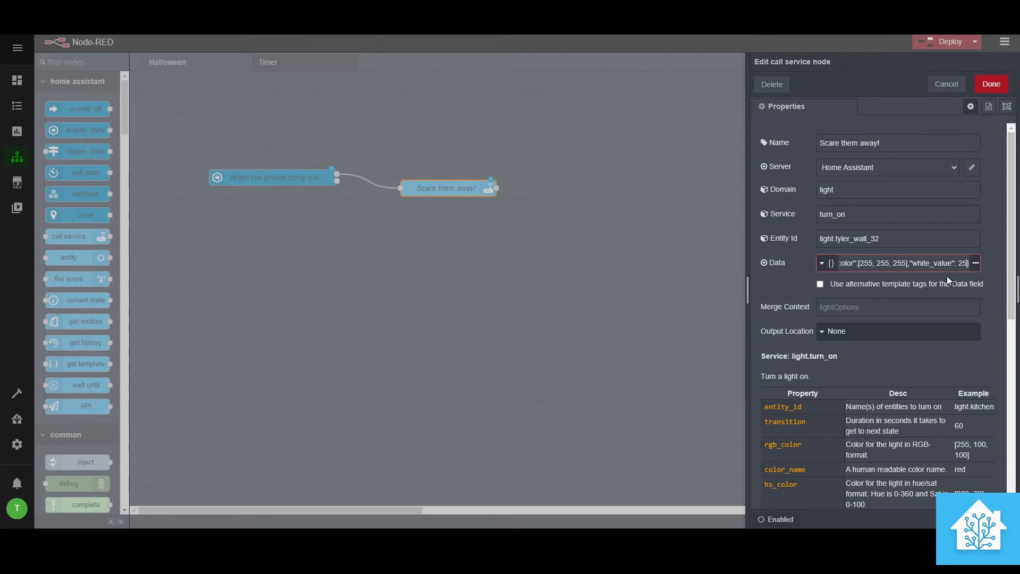
pyautogui.press('BackSpace')
pyautogui.press('BackSpace')
pyautogui.press('BackSpace')
pyautogui.press('BackSpace')
pyautogui.press('BackSpace')
pyautogui.press('BackSpace')
pyautogui.press('BackSpace')
pyautogui.press('BackSpace')
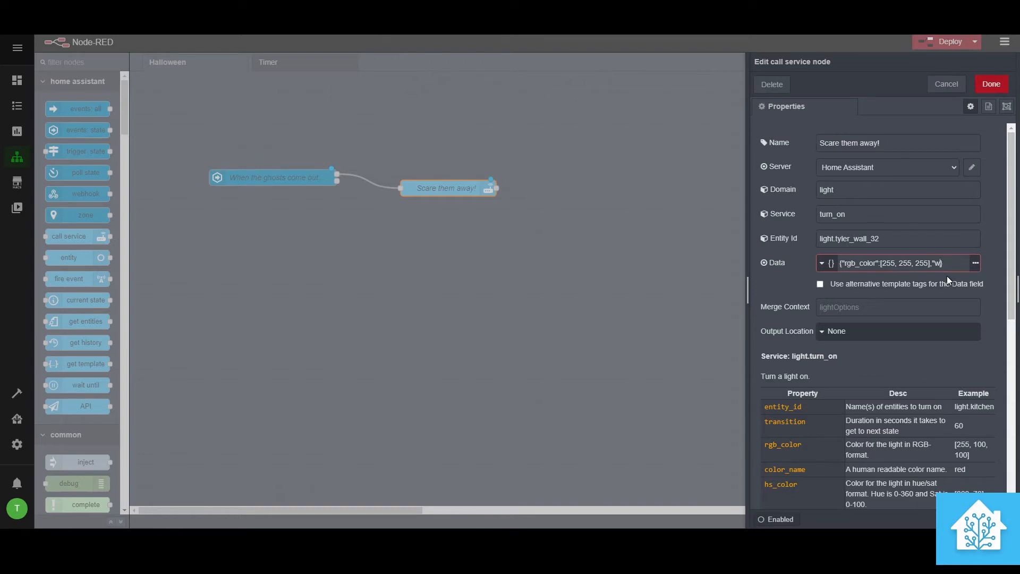
pyautogui.press('BackSpace')
# Step: Confirm the call service node's properties and deploy the flow
pyautogui.click(992, 84)
pyautogui.click(929, 40)
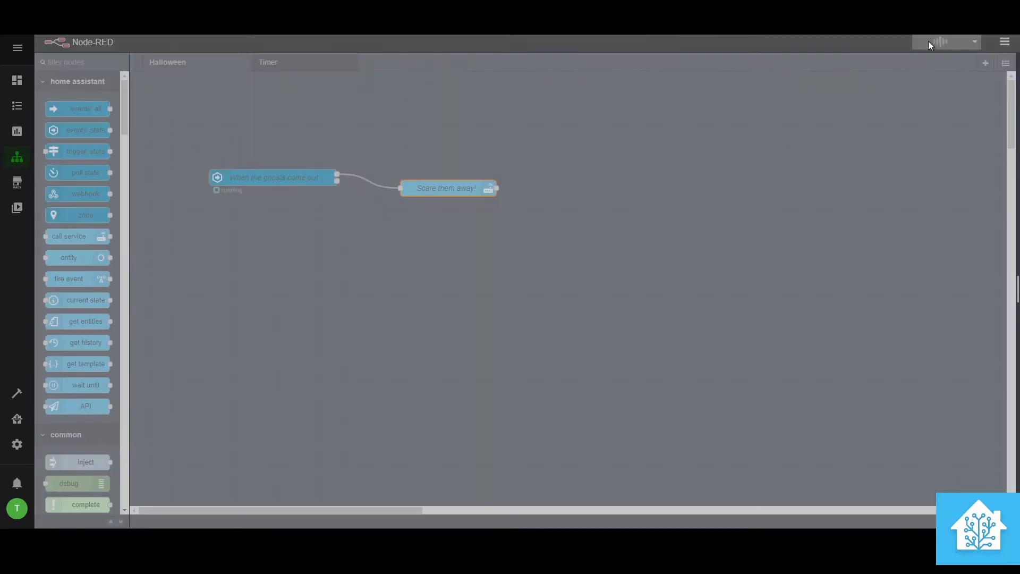
# Step: Turn on the light strip from the Home Assistant dashboard and set its color to orange
pyautogui.click(16, 81)
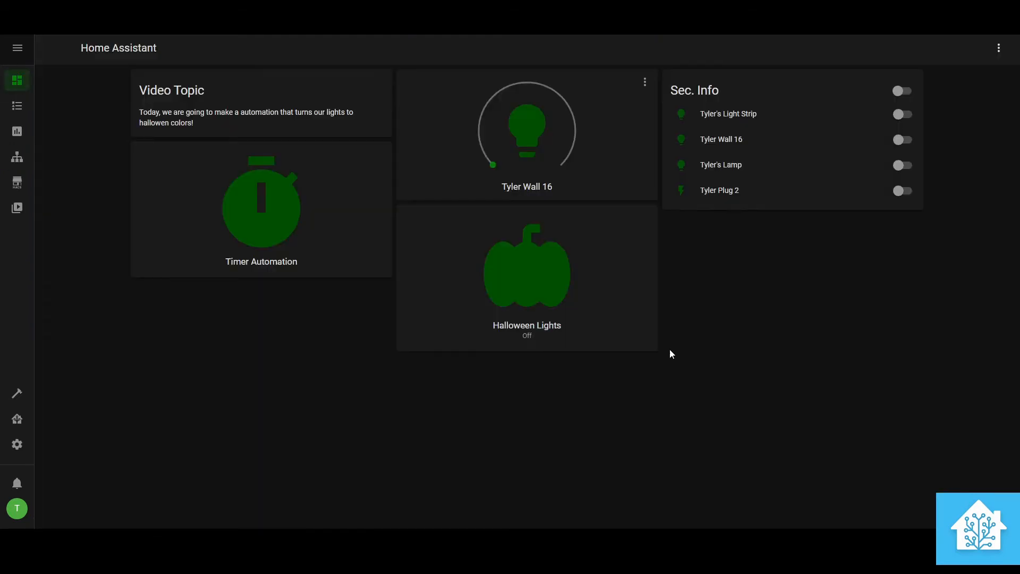
pyautogui.click(904, 114)
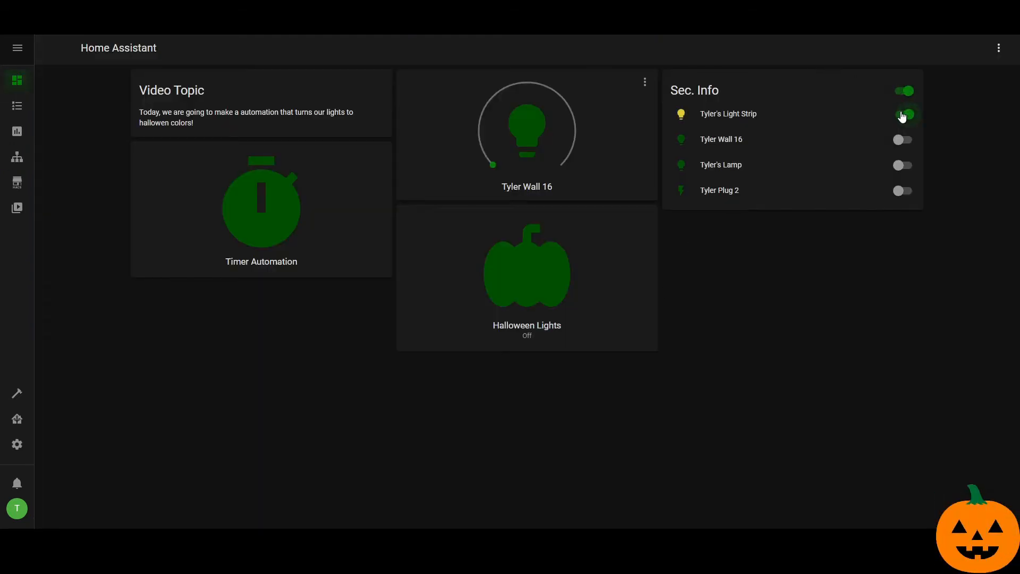
pyautogui.click(688, 112)
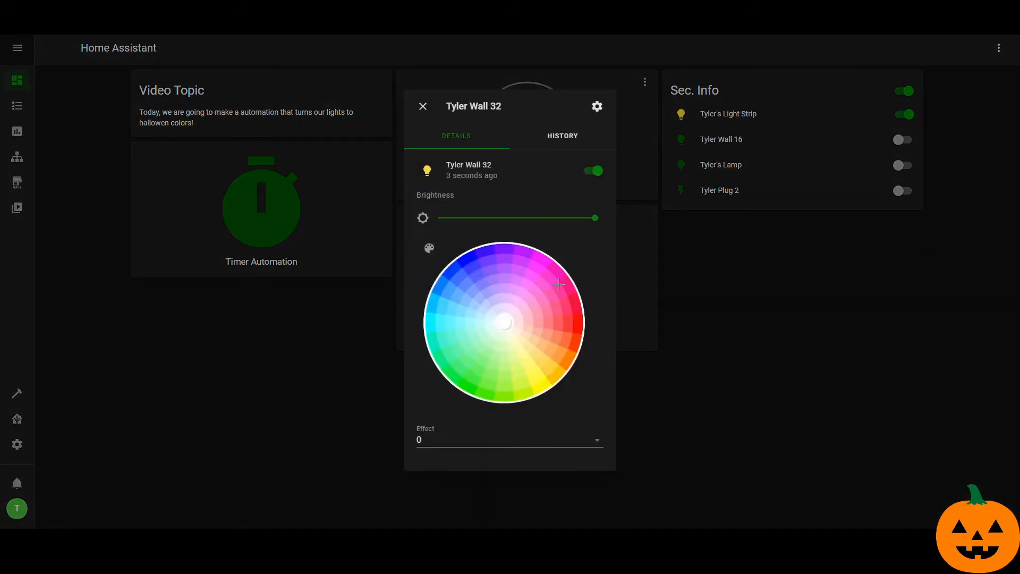
pyautogui.click(573, 361)
pyautogui.click(730, 325)
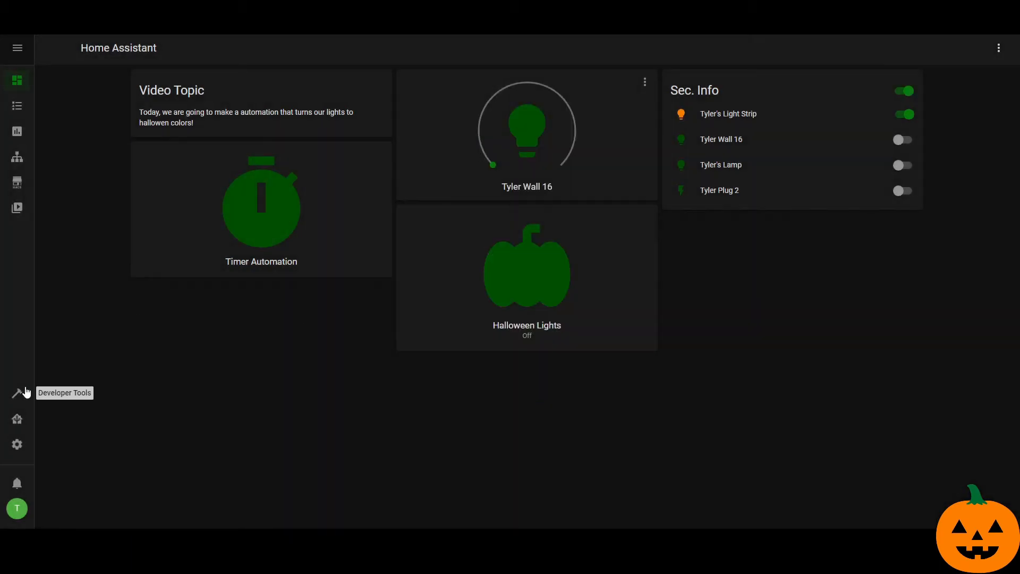
# Step: Look up the wall 32 light's rgb_color attribute among the entity states in Developer Tools
pyautogui.click(17, 393)
pyautogui.click(139, 156)
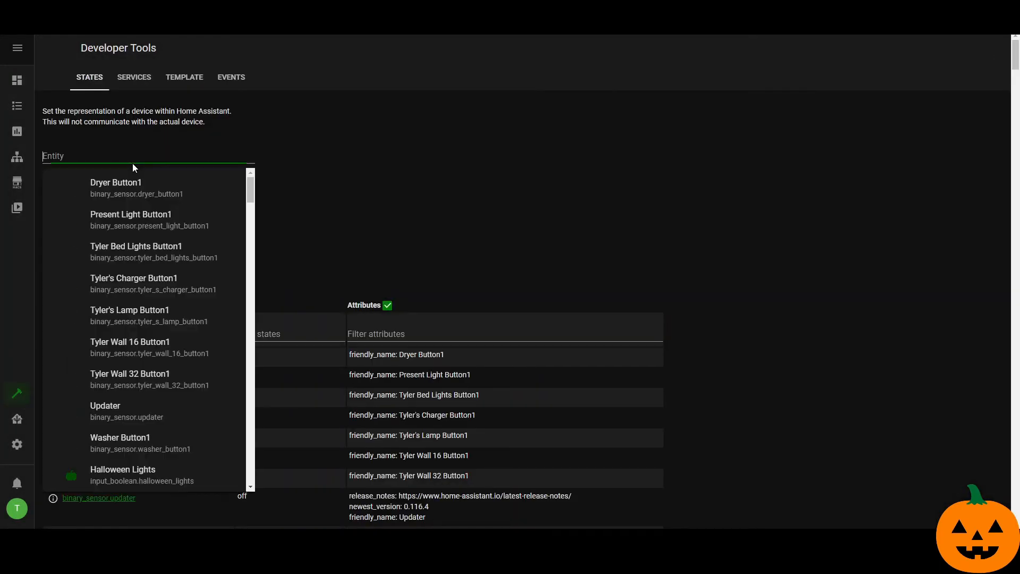
pyautogui.write('w')
pyautogui.press('BackSpace')
pyautogui.write('wall')
pyautogui.click(106, 284)
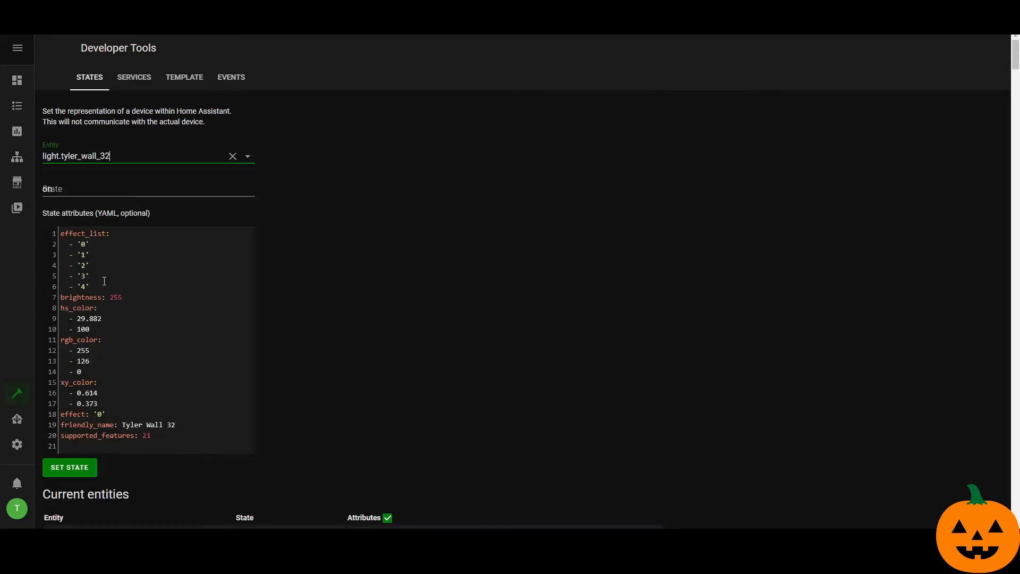
pyautogui.click(87, 353)
# Step: Set the connected "Scare them away!" node's rgb_color data to [255, 126, 0] in Node-RED and deploy the flow
pyautogui.click(17, 157)
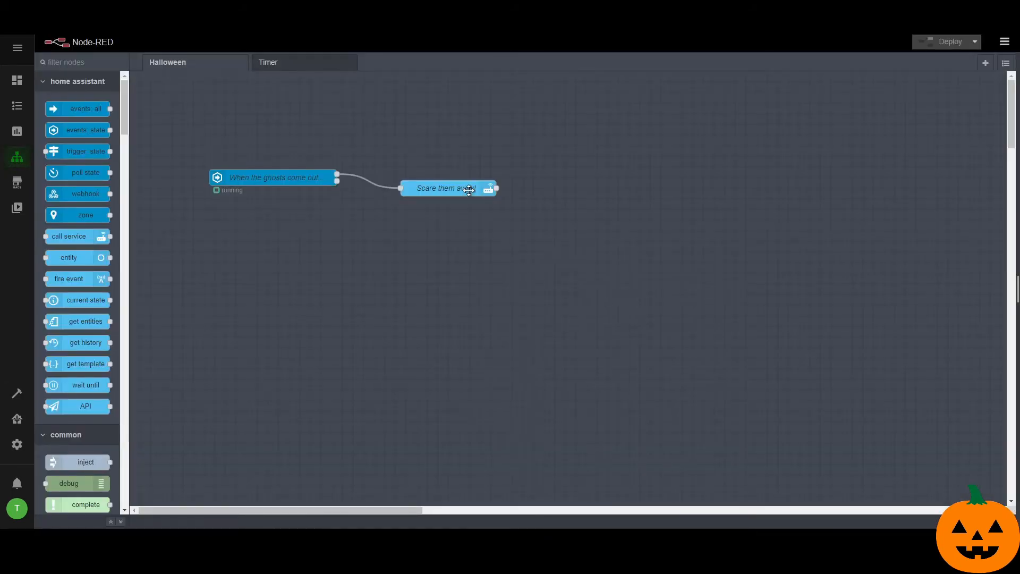
pyautogui.doubleClick(467, 189)
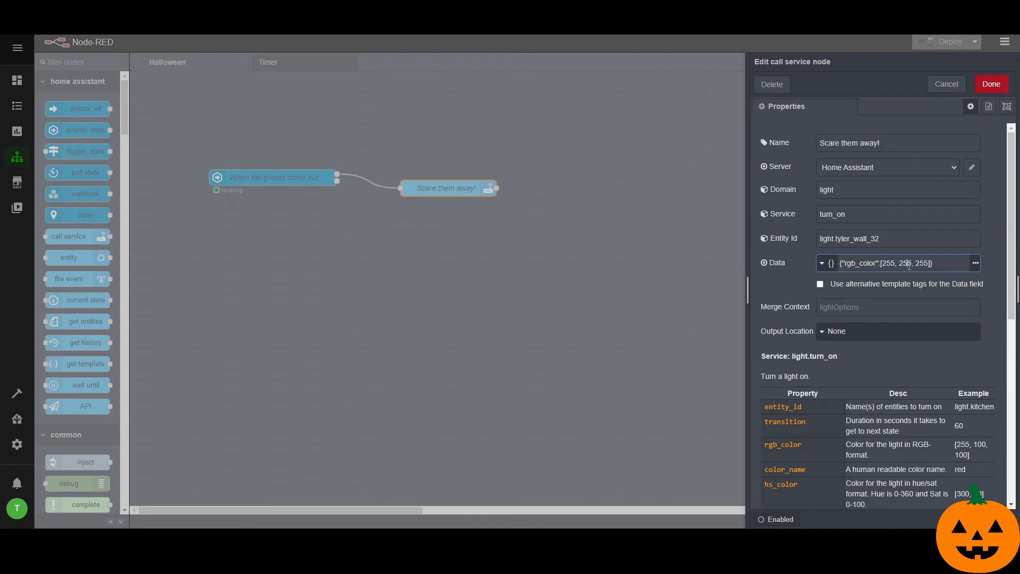
pyautogui.tripleClick(908, 264)
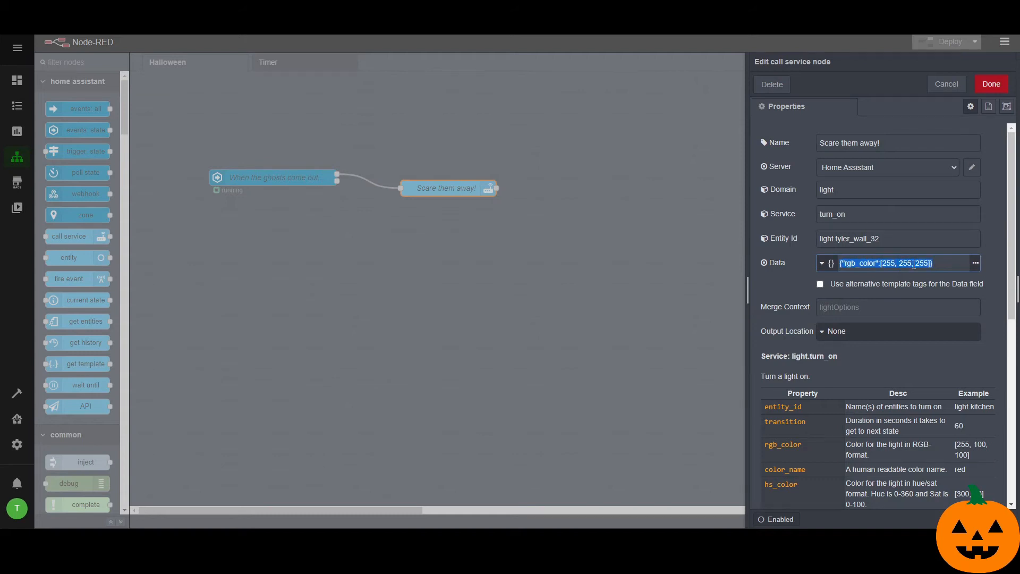
pyautogui.click(909, 264)
pyautogui.press('BackSpace')
pyautogui.press('BackSpace')
pyautogui.press('BackSpace')
pyautogui.write('126')
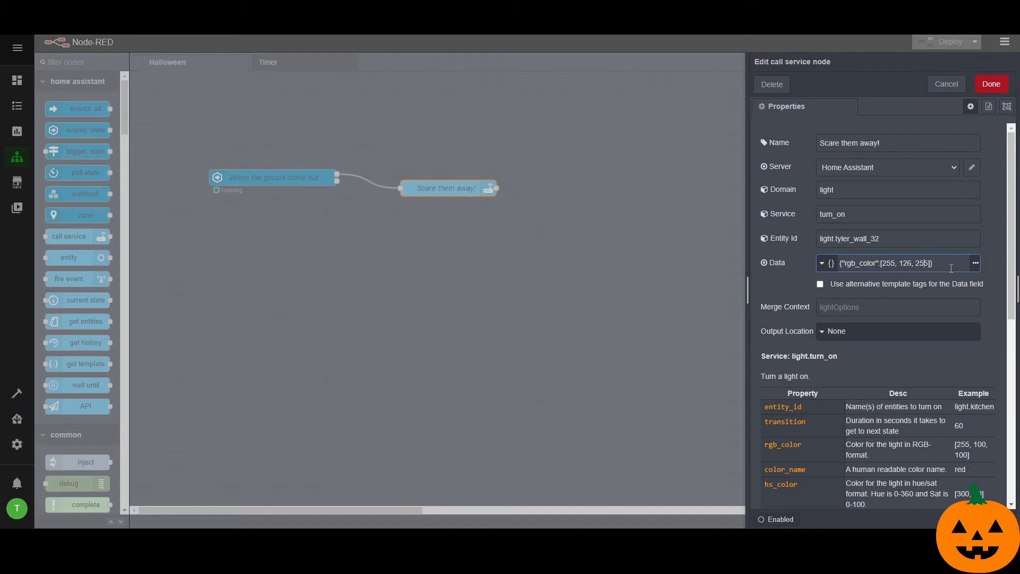
pyautogui.press('BackSpace')
pyautogui.press('BackSpace')
pyautogui.press('BackSpace')
pyautogui.write('0')
pyautogui.click(991, 84)
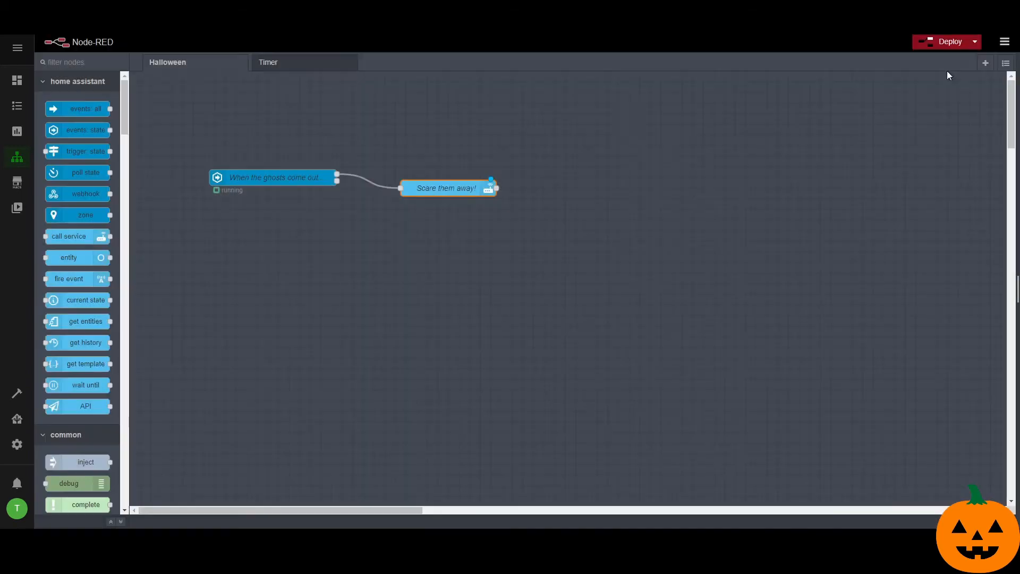
pyautogui.click(941, 45)
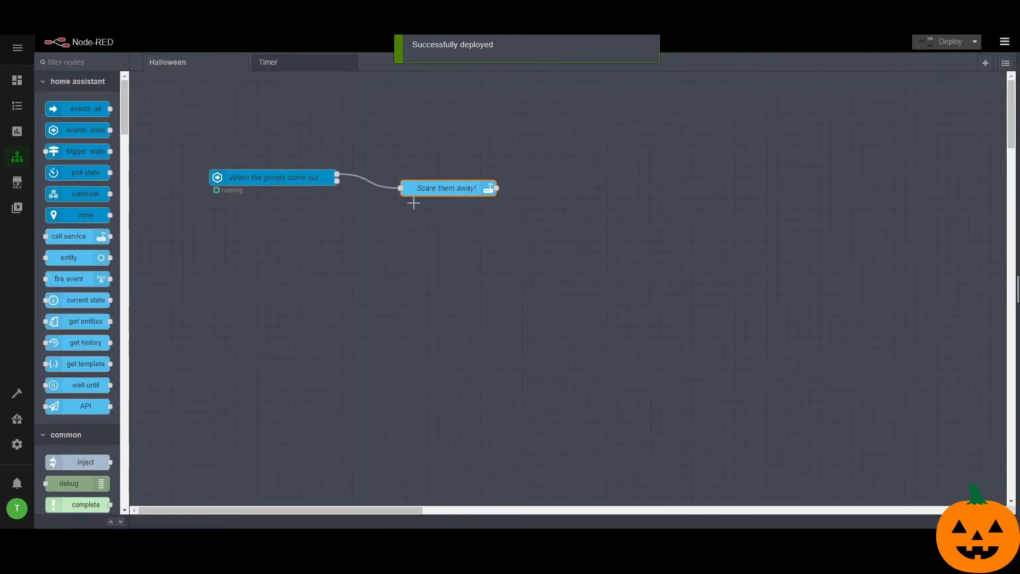
# Step: Duplicate the "Scare them away!" call service node and place the copy directly below the original
pyautogui.hotkey('ctrl', 'c')
pyautogui.hotkey('ctrl', 'v')
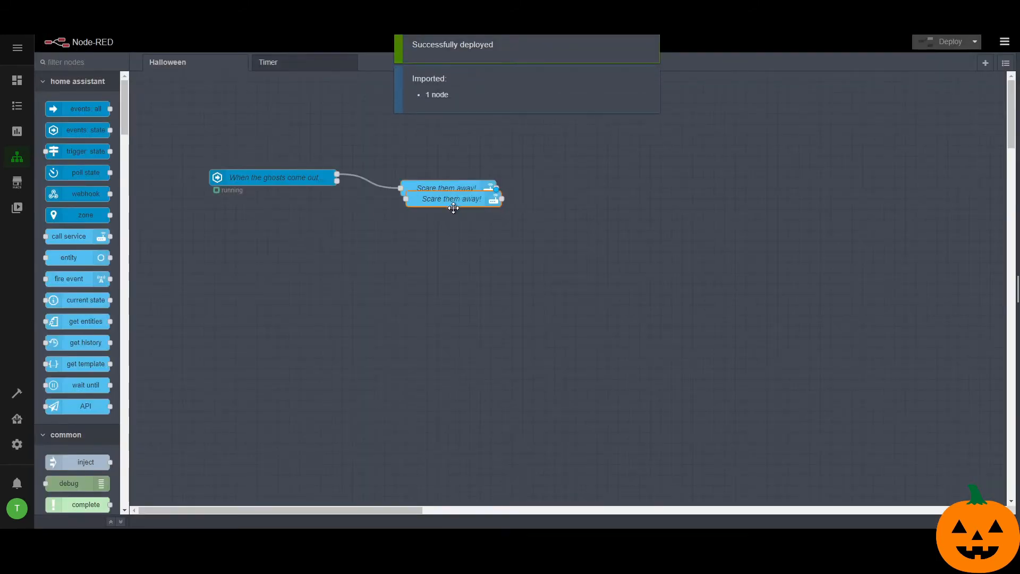
pyautogui.click(459, 214)
# Step: Set the duplicated node's entity to the wall 16 light and deploy the flow
pyautogui.doubleClick(459, 212)
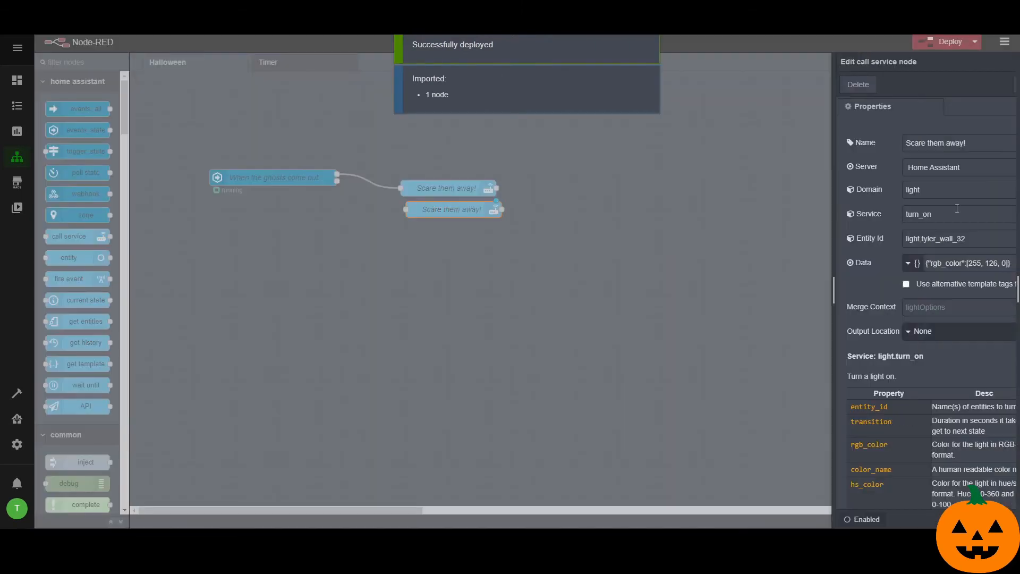
pyautogui.click(903, 240)
pyautogui.press('BackSpace')
pyautogui.press('BackSpace')
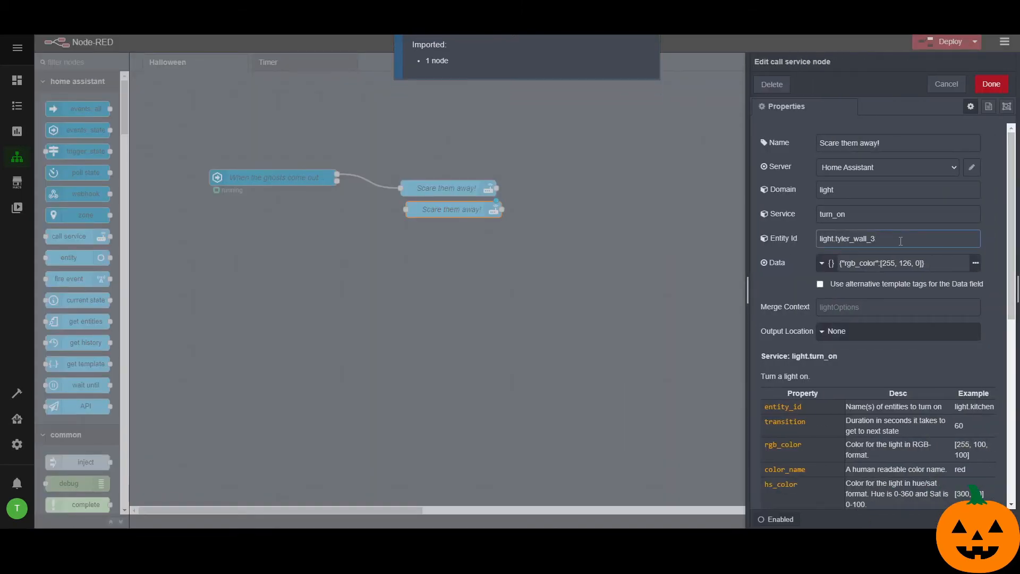
pyautogui.write('16,')
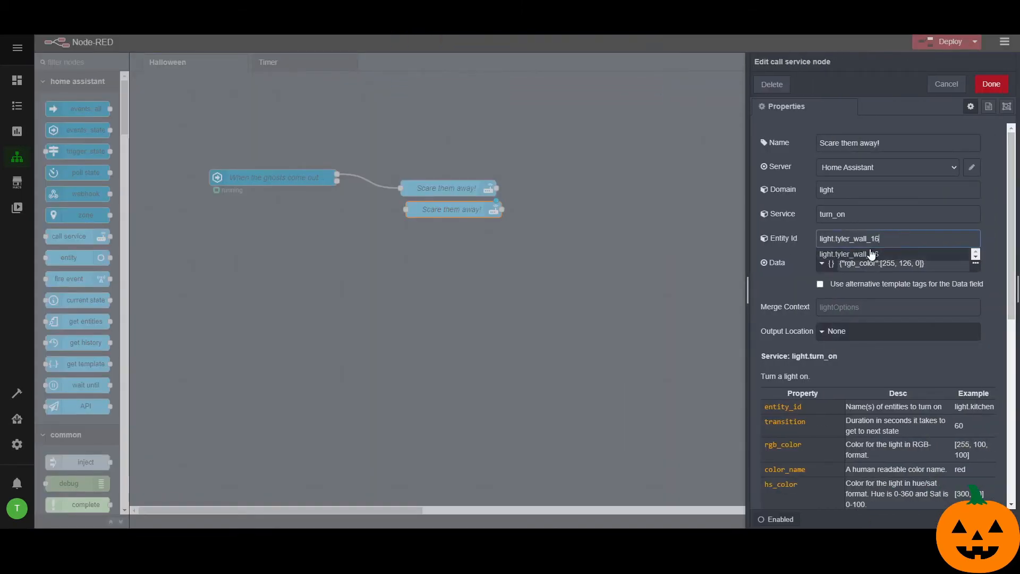
pyautogui.click(976, 91)
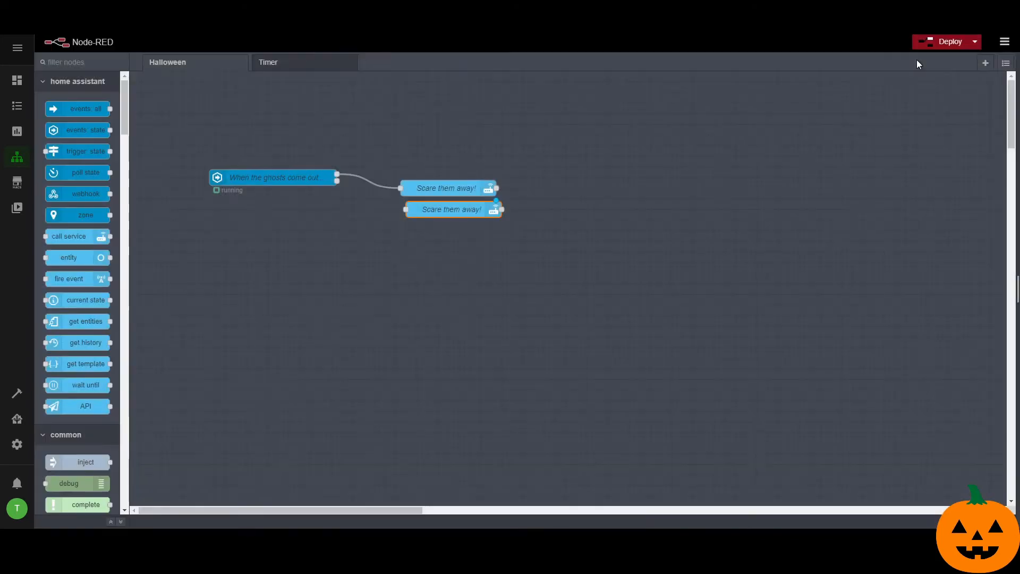
pyautogui.click(930, 43)
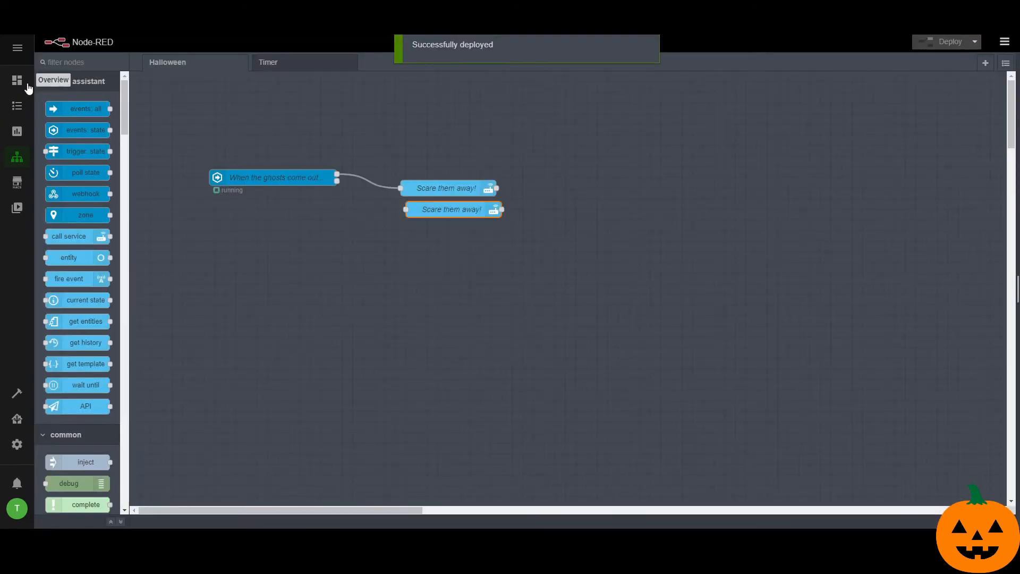
# Step: Set the light strip's color to purple from the Home Assistant dashboard
pyautogui.click(17, 80)
pyautogui.click(681, 114)
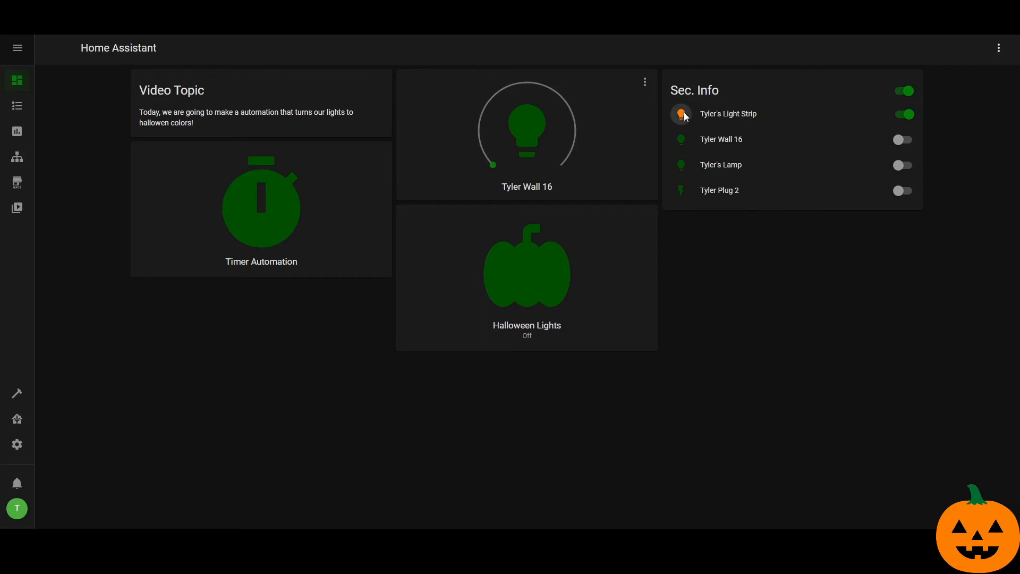
pyautogui.click(526, 260)
pyautogui.click(697, 274)
# Step: Examine the wall 32 light's state attributes in Developer Tools to read the rgb_color of purple
pyautogui.click(17, 393)
pyautogui.click(166, 156)
pyautogui.doubleClick(166, 156)
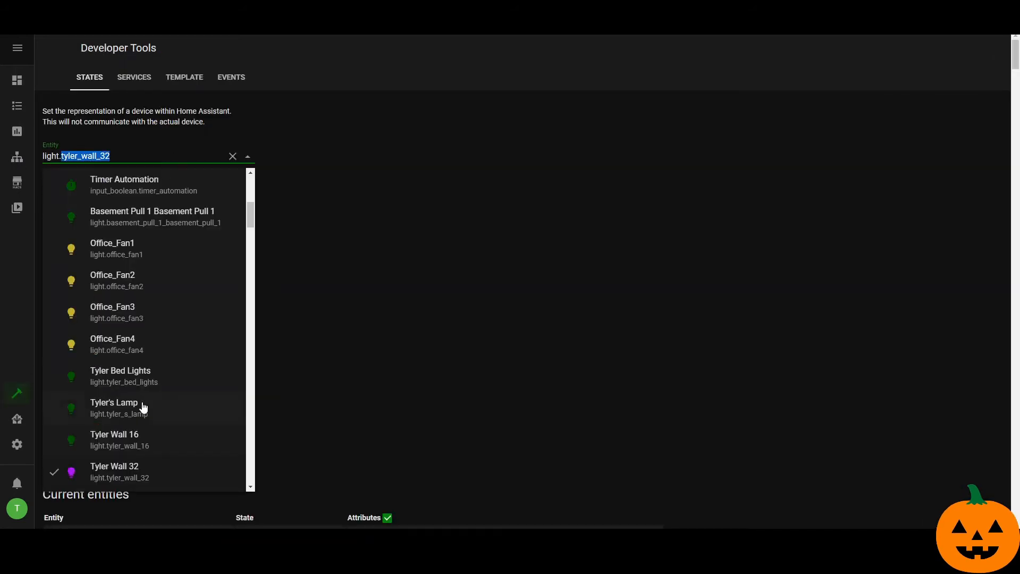
pyautogui.click(128, 444)
pyautogui.click(154, 159)
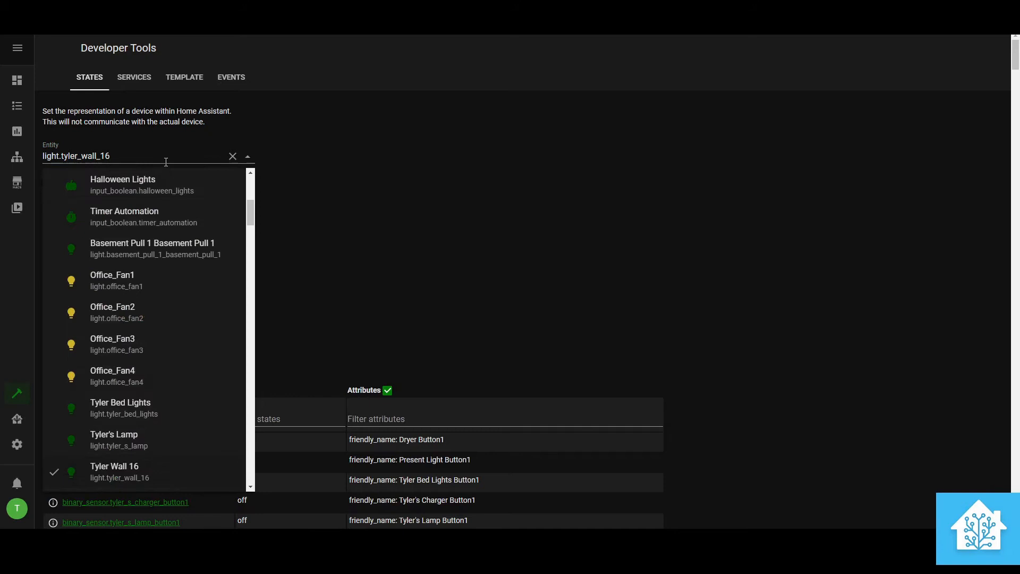
pyautogui.scroll(-3, 116, 447)
pyautogui.click(121, 347)
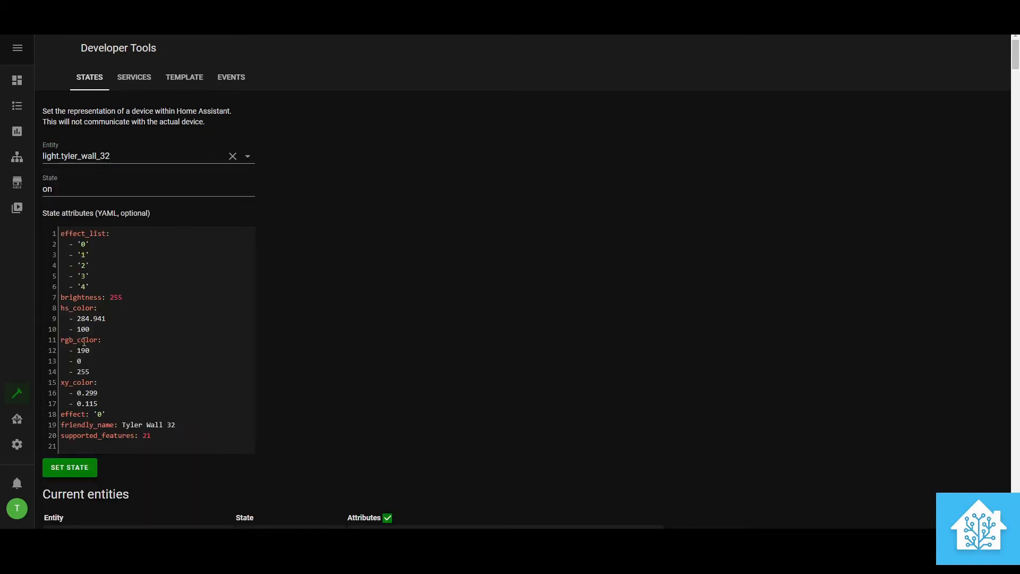
# Step: Set the second "Scare them away!" node's rgb_color data to [190, 0, 255] in Node-RED
pyautogui.click(17, 157)
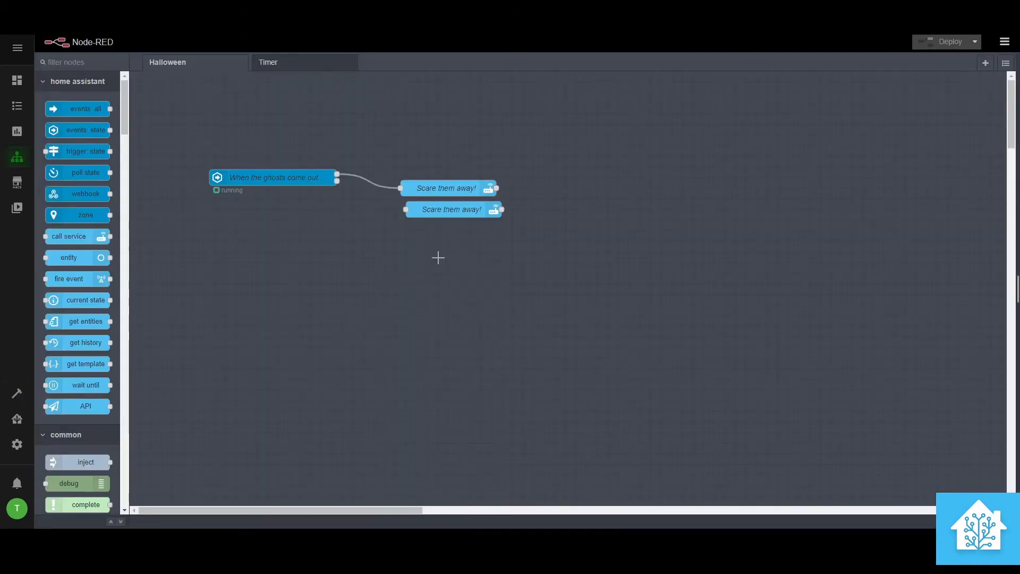
pyautogui.doubleClick(462, 210)
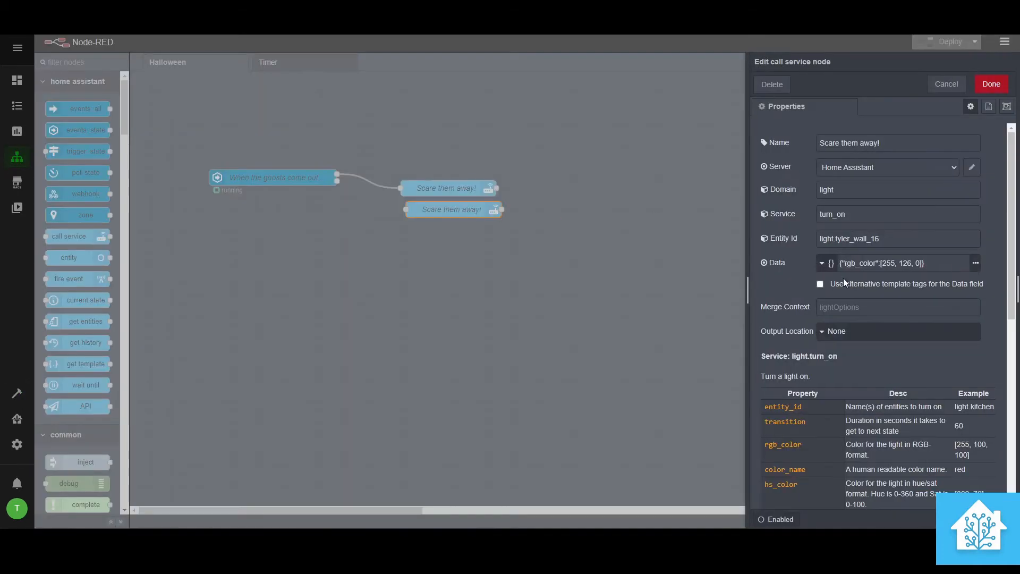
pyautogui.doubleClick(889, 264)
pyautogui.write('190')
pyautogui.doubleClick(908, 262)
pyautogui.write('0')
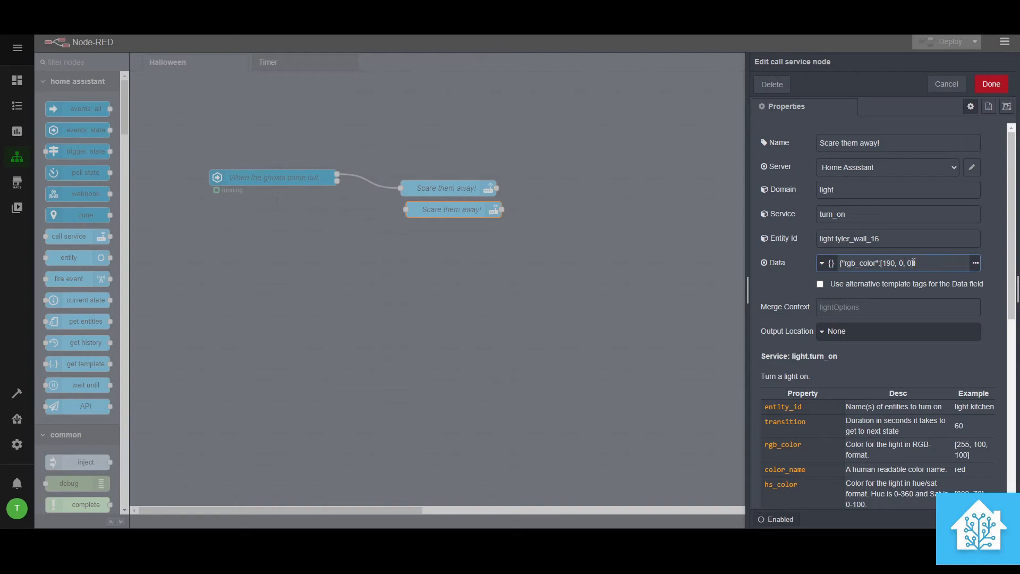
pyautogui.press('BackSpace')
pyautogui.write('255')
pyautogui.click(991, 84)
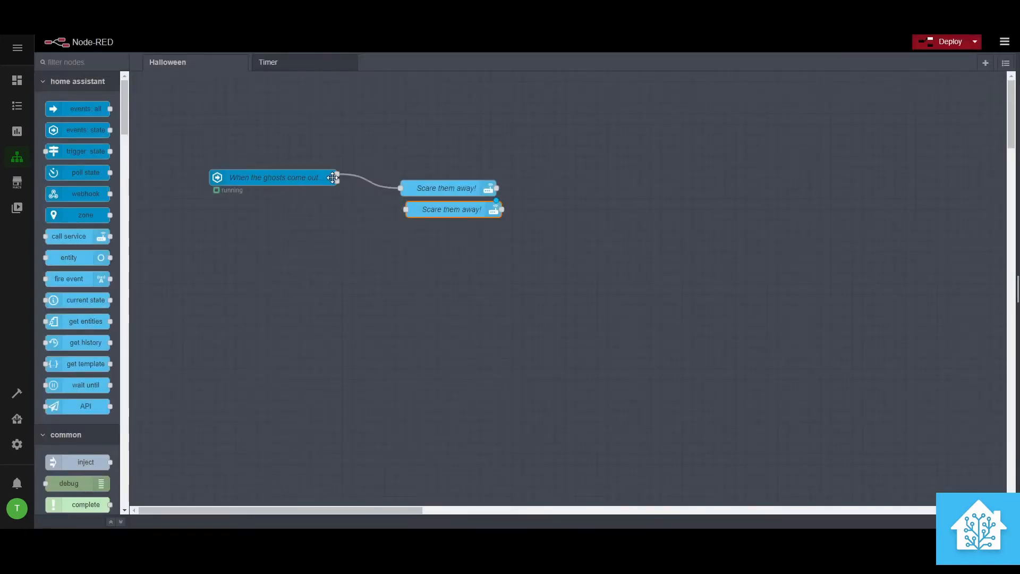
# Step: Connect the ghosts state node's first output to the second "Scare them away!" node and deploy the flow
pyautogui.moveTo(337, 174); pyautogui.dragTo(407, 208)
pyautogui.click(943, 42)
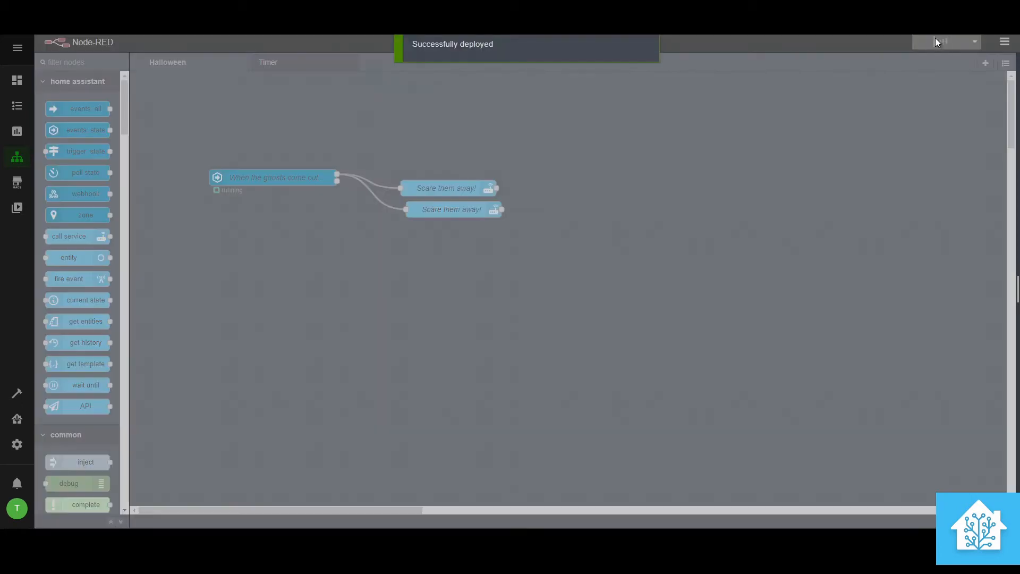
# Step: Check the Halloween Lights button card's configuration on the dashboard, and switch Halloween Lights on to test the flow
pyautogui.click(17, 80)
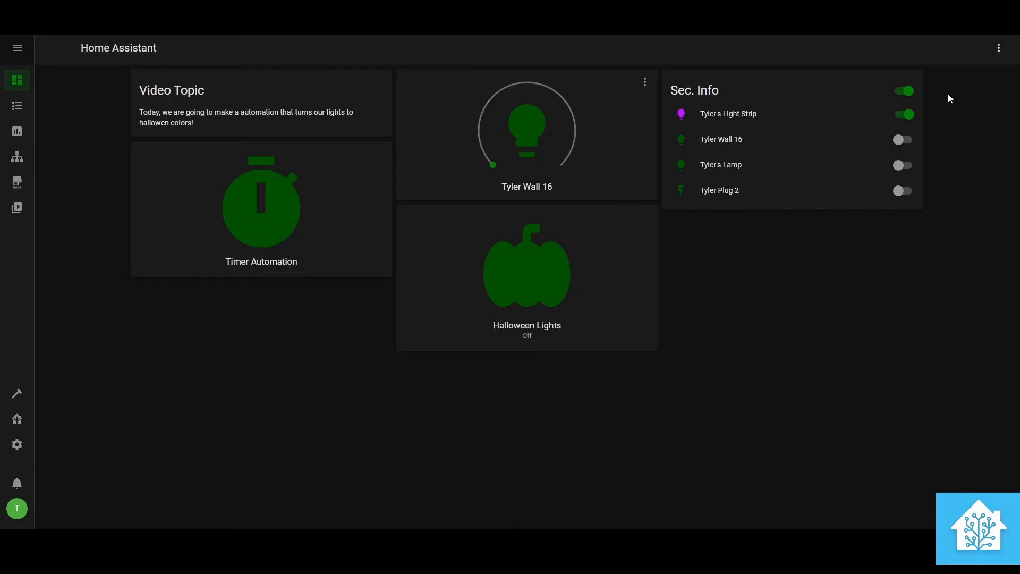
pyautogui.click(998, 48)
pyautogui.click(977, 79)
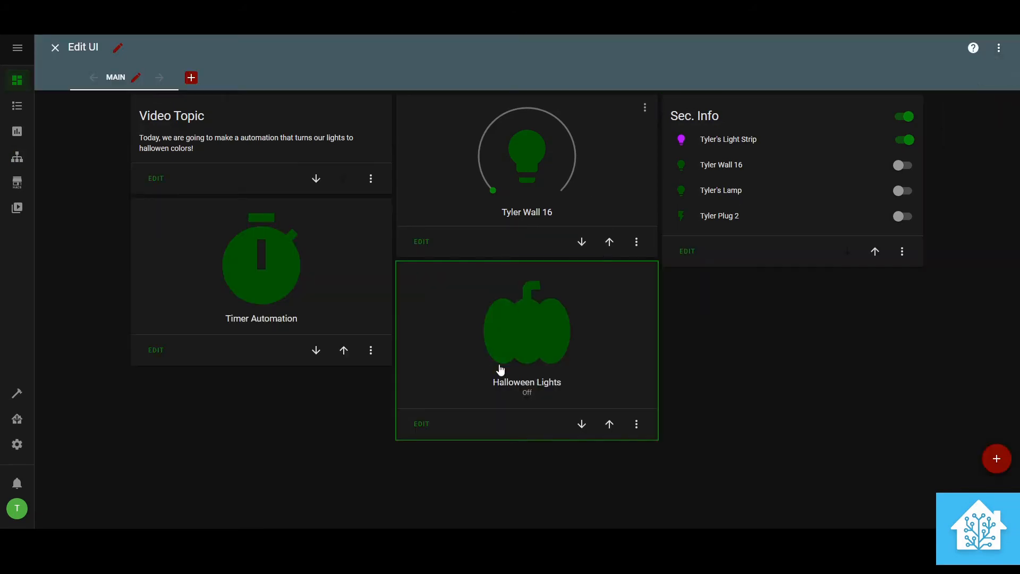
pyautogui.click(424, 424)
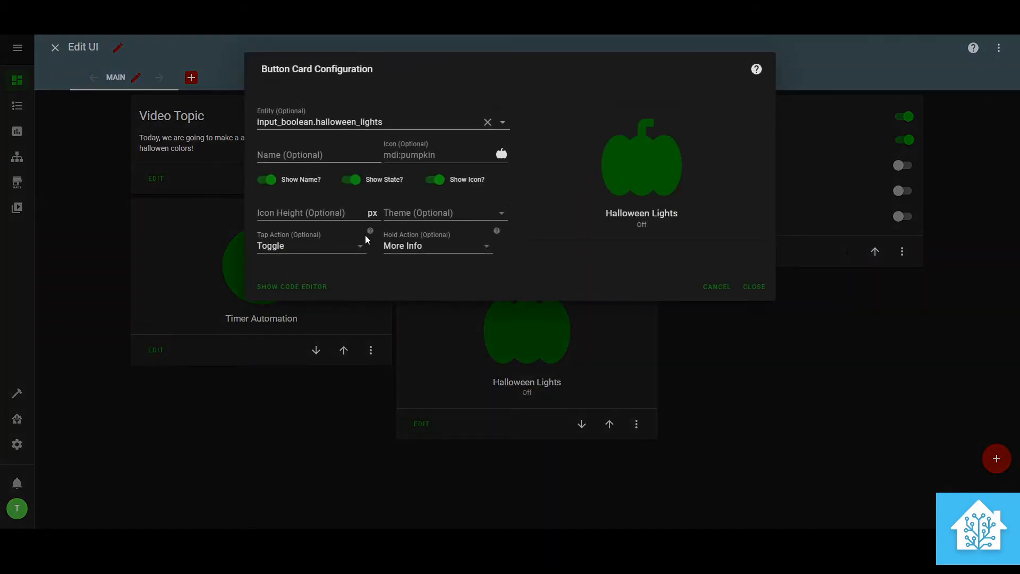
pyautogui.click(383, 122)
pyautogui.click(706, 310)
pyautogui.click(716, 287)
pyautogui.click(492, 355)
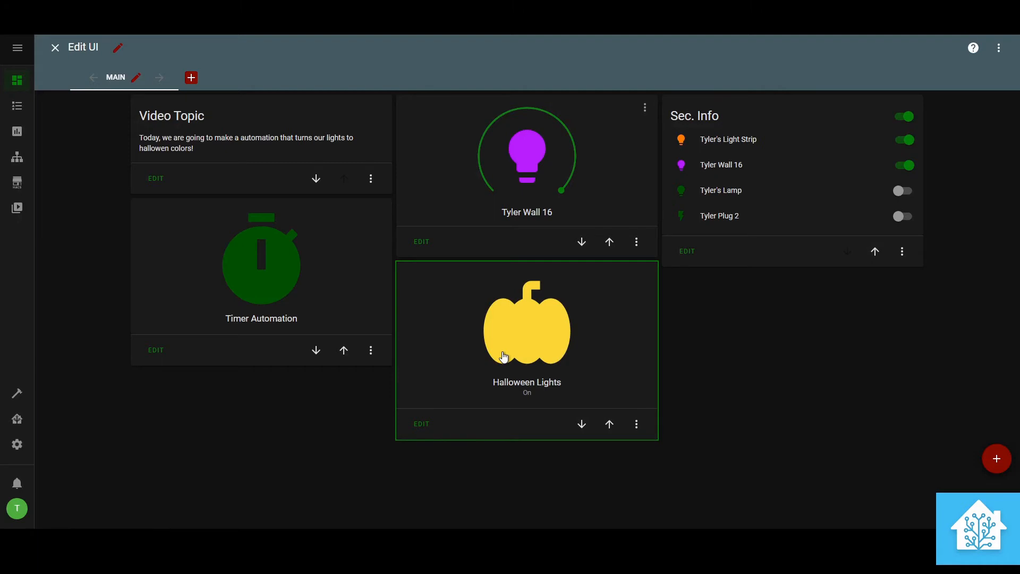
# Step: Duplicate a "Scare them away!" node in Node-RED and connect the copy to the ghosts state node's second output
pyautogui.click(21, 164)
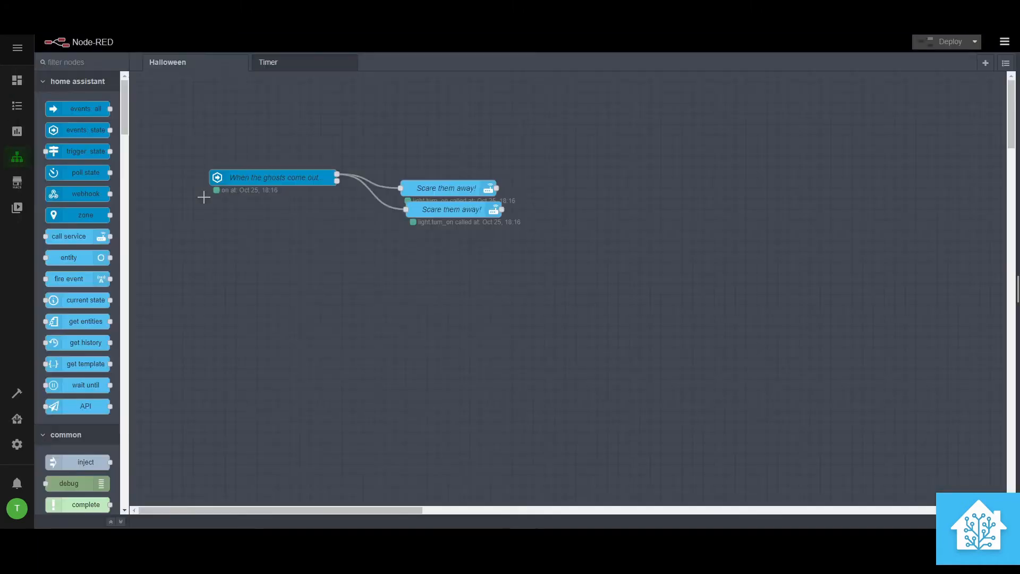
pyautogui.hotkey('ctrl', 'c')
pyautogui.hotkey('ctrl', 'v')
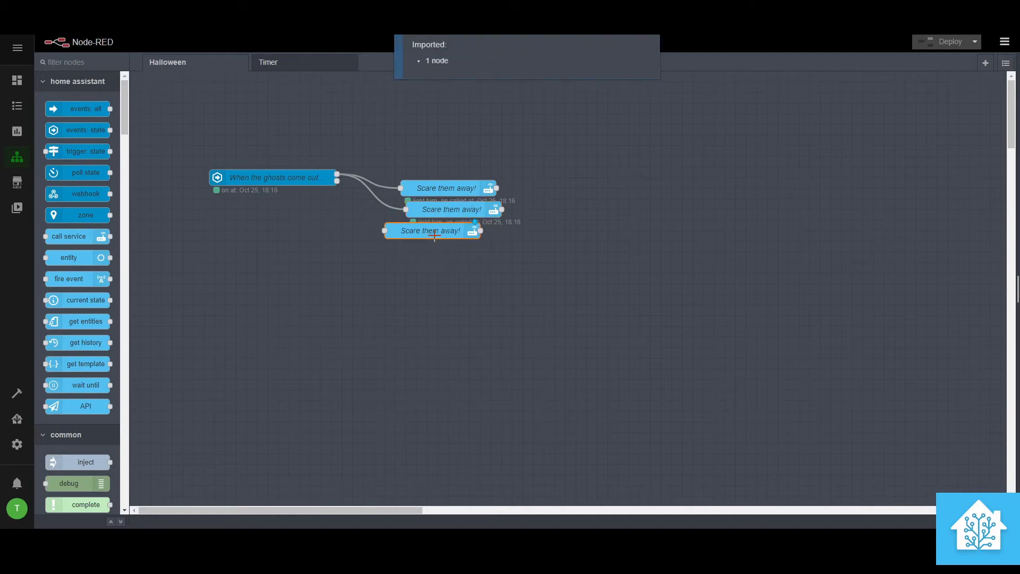
pyautogui.moveTo(337, 175); pyautogui.dragTo(374, 231)
# Step: Clear the third "Scare them away!" node's data and add the wall 32 light to its entities
pyautogui.doubleClick(410, 231)
pyautogui.doubleClick(870, 258)
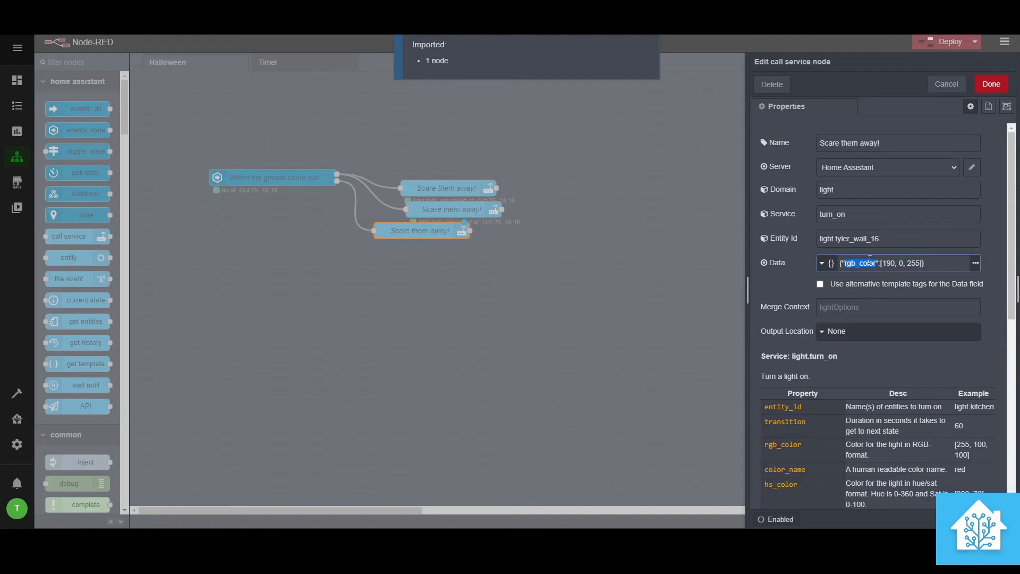
pyautogui.hotkey('ctrl', 'a')
pyautogui.press('BackSpace')
pyautogui.click(905, 242)
pyautogui.write(', w')
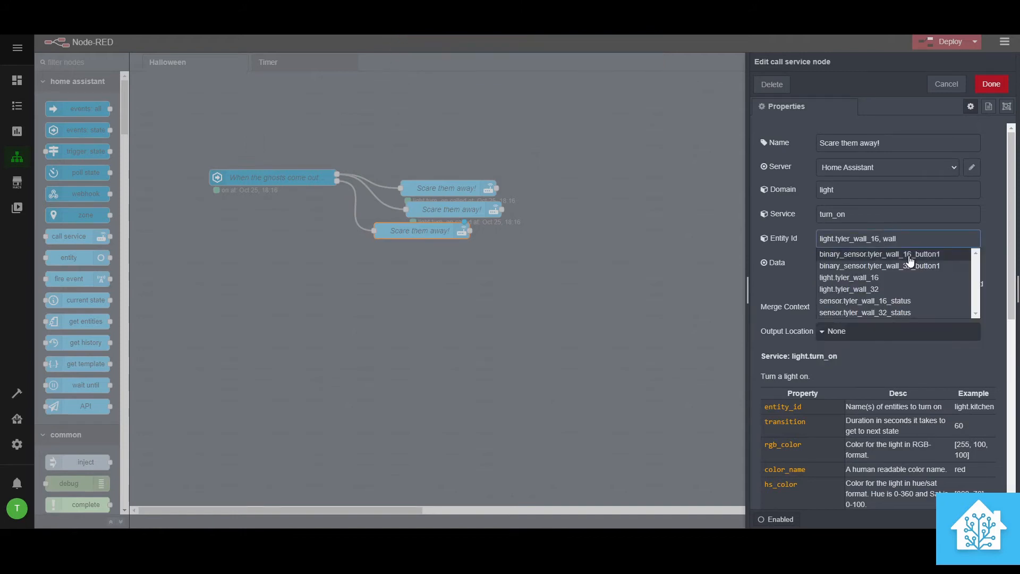
pyautogui.click(891, 290)
# Step: Change the third node's service to turn_off, close its properties, and align the node beneath the second one
pyautogui.click(871, 214)
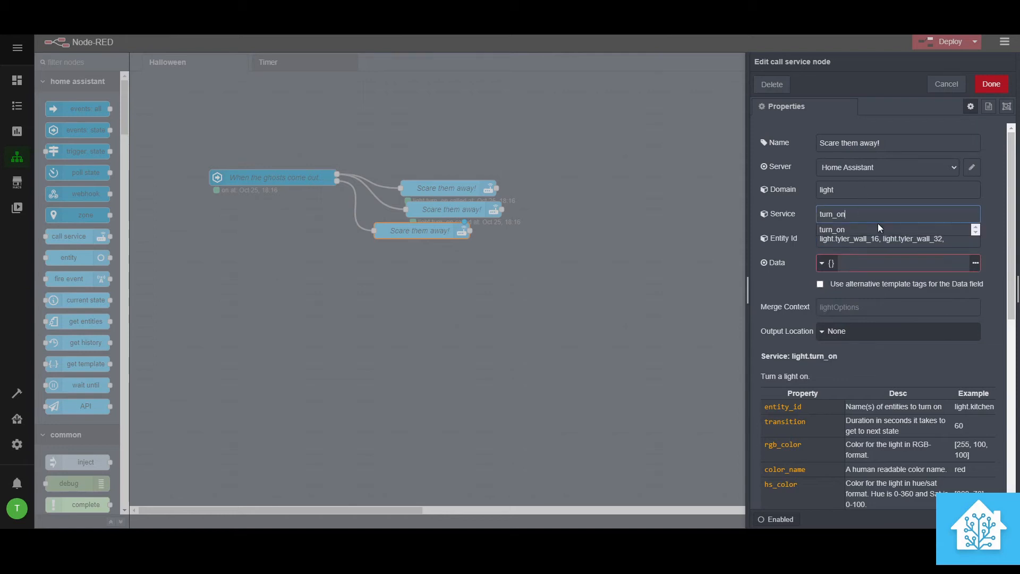
pyautogui.press('BackSpace')
pyautogui.write('ff')
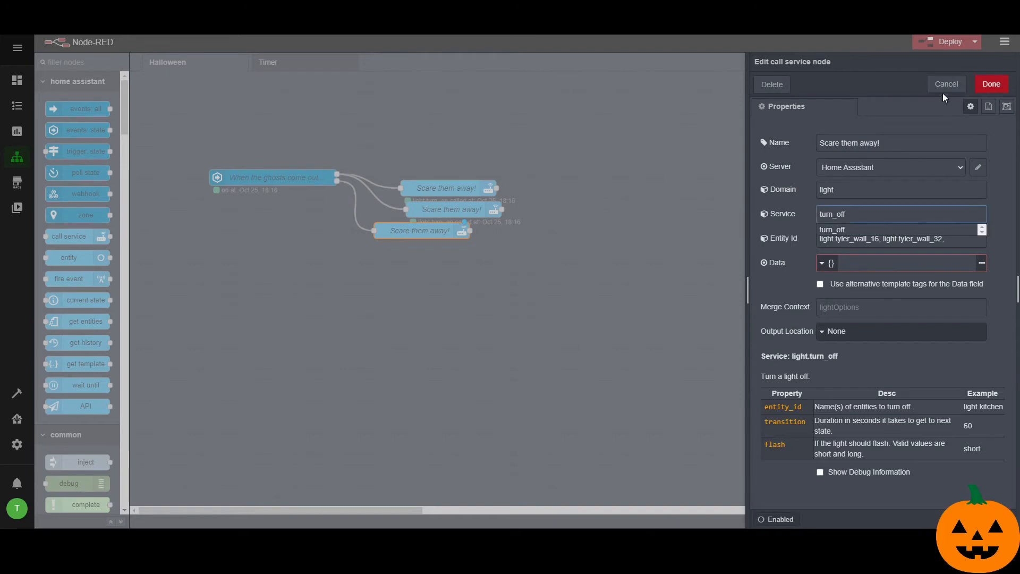
pyautogui.click(945, 85)
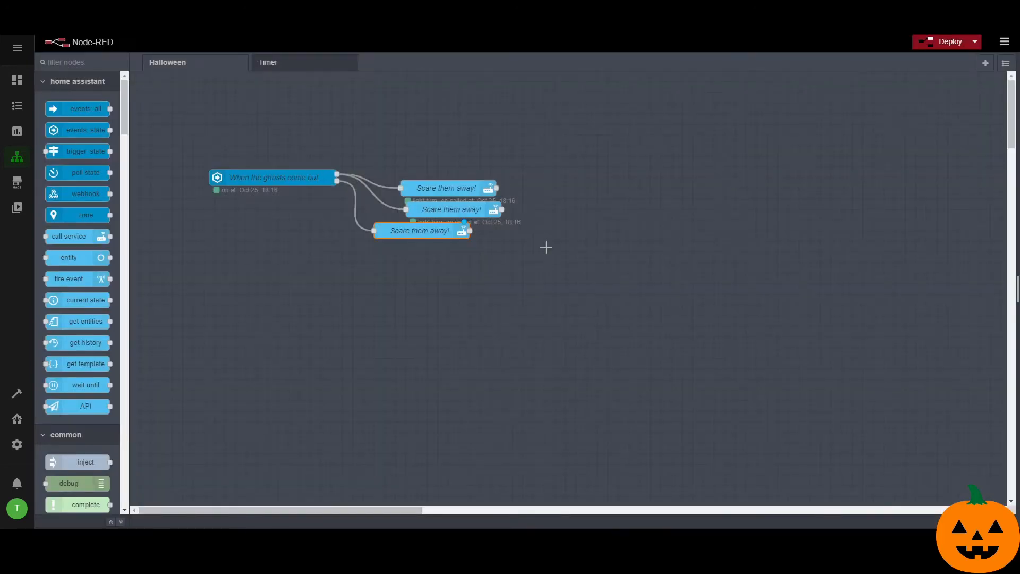
pyautogui.moveTo(415, 233); pyautogui.dragTo(447, 239)
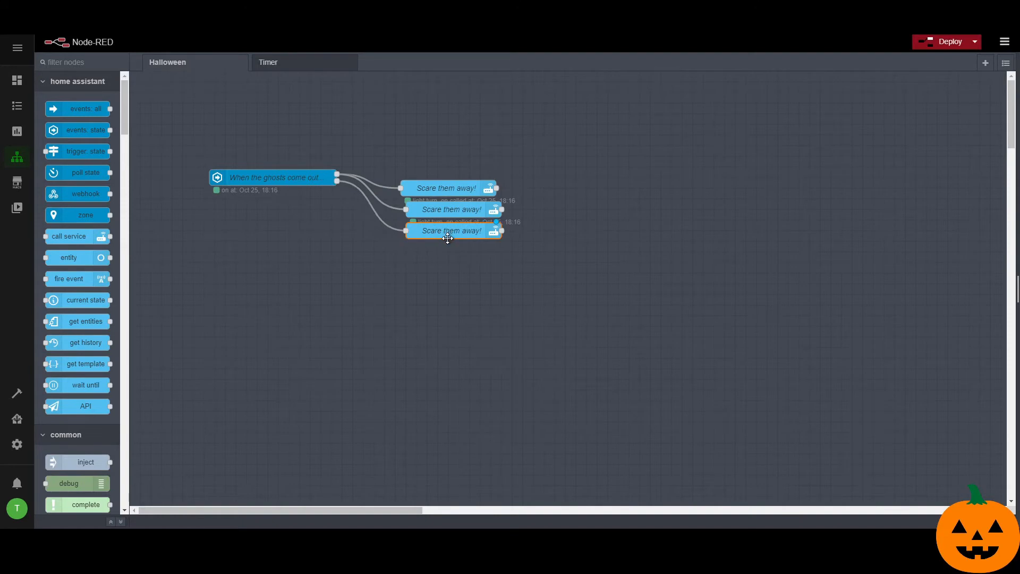
# Step: Rename the third "Scare them away!" node to "Wait come back..." and deploy the flow
pyautogui.doubleClick(448, 238)
pyautogui.write('Wait come back...')
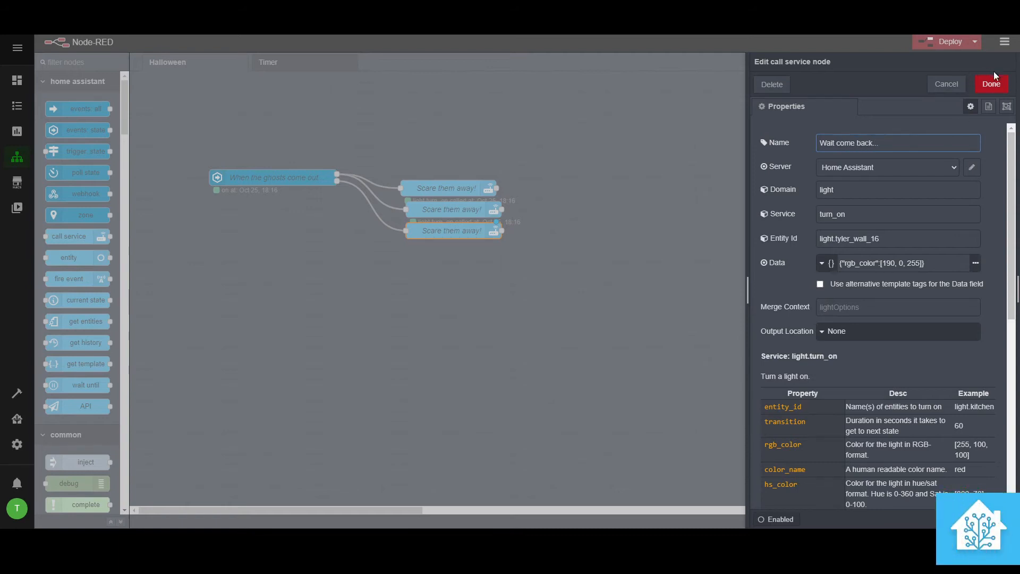
pyautogui.click(991, 81)
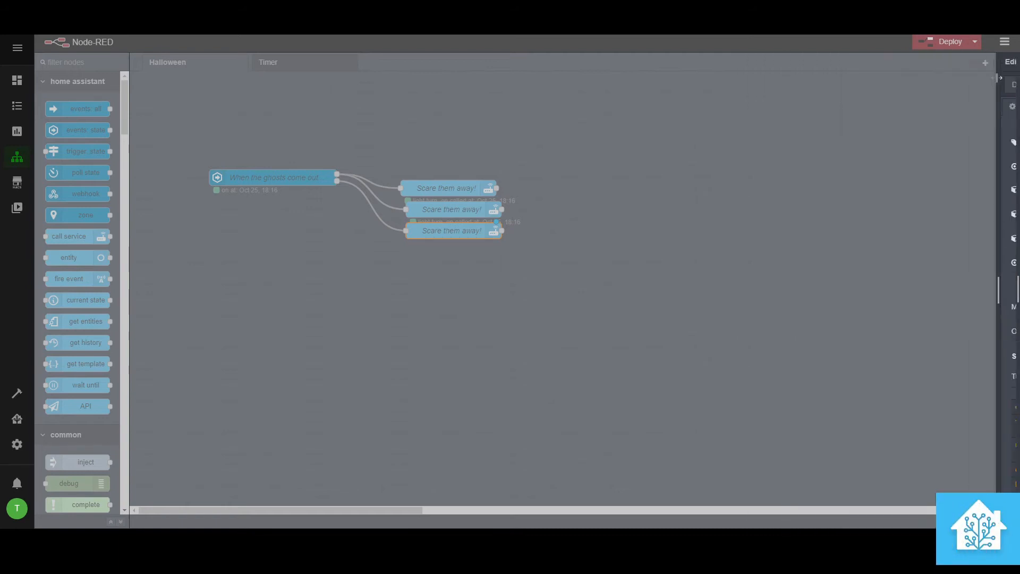
pyautogui.click(948, 41)
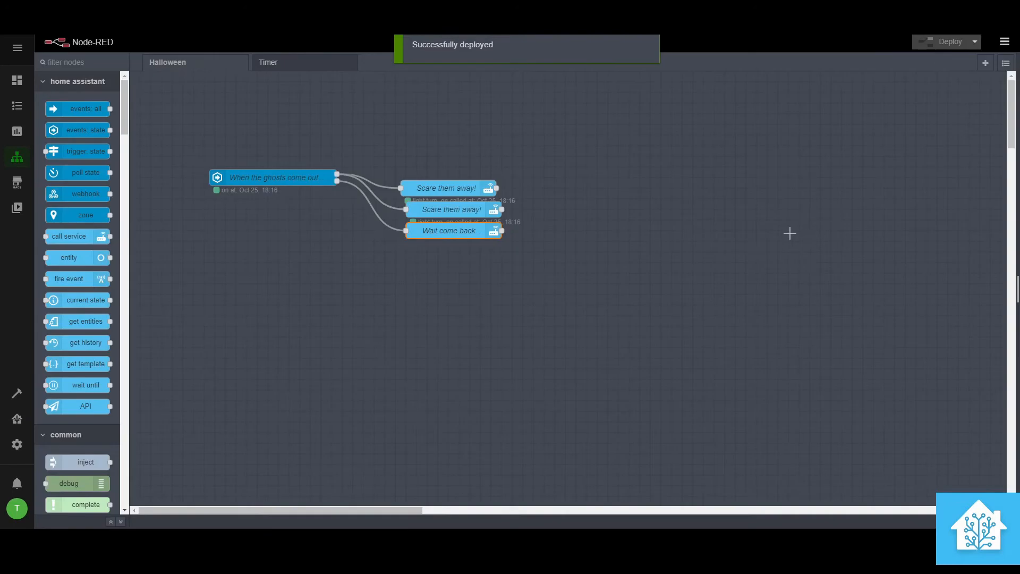
# Step: Switch Halloween Lights off on the Home Assistant dashboard and check the node statuses in Node-RED
pyautogui.click(17, 80)
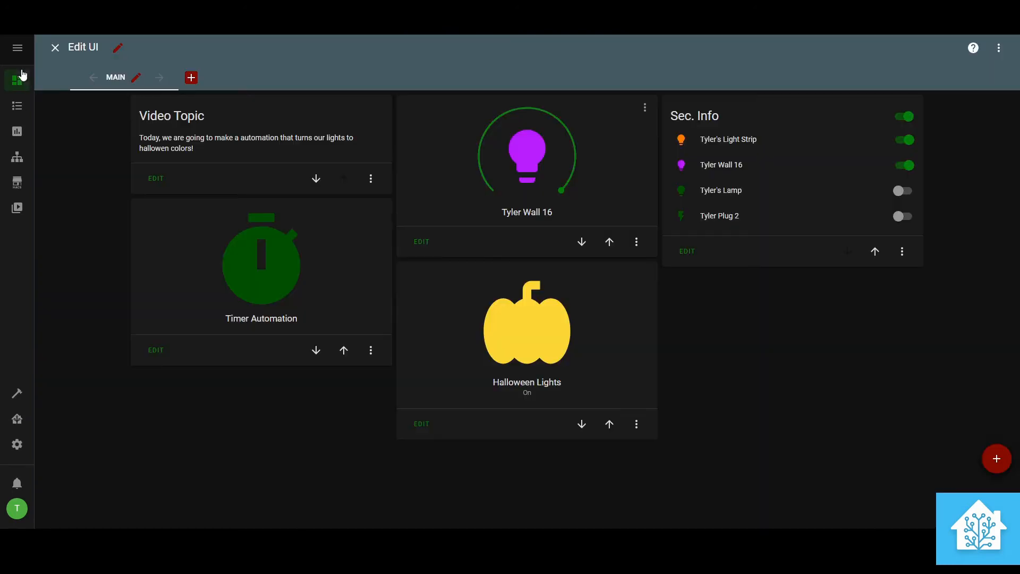
pyautogui.click(551, 366)
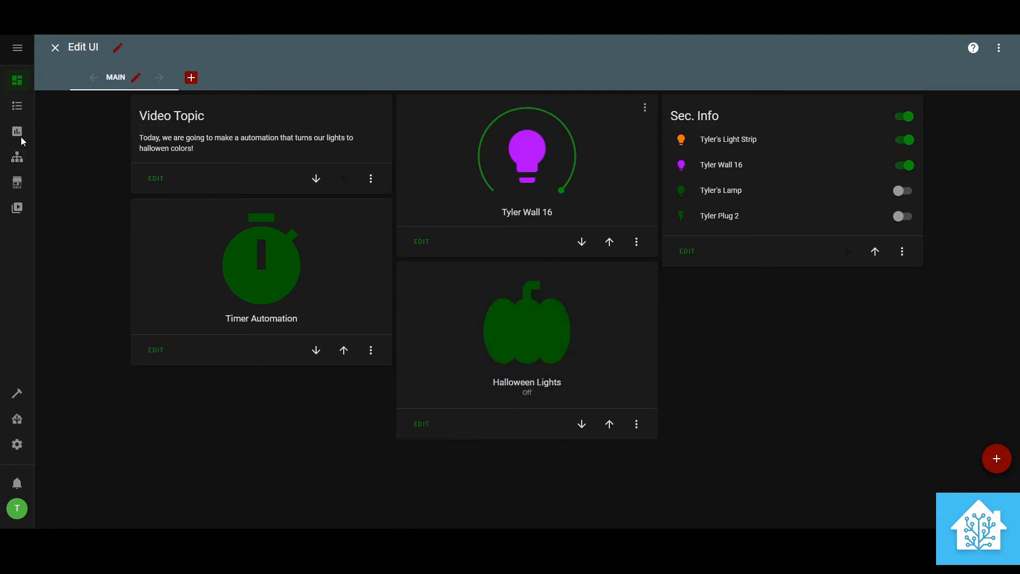
pyautogui.click(18, 158)
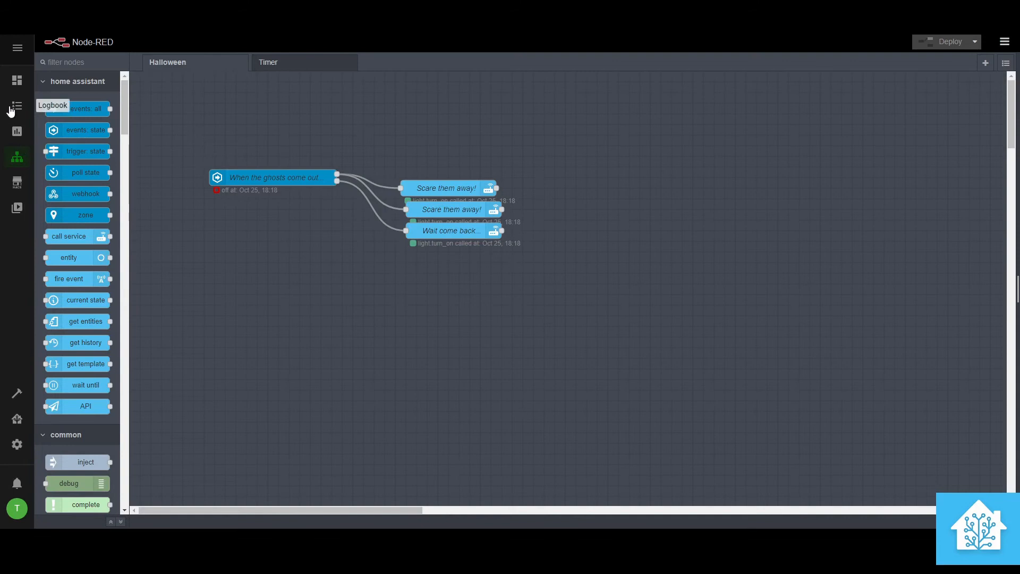
pyautogui.click(17, 80)
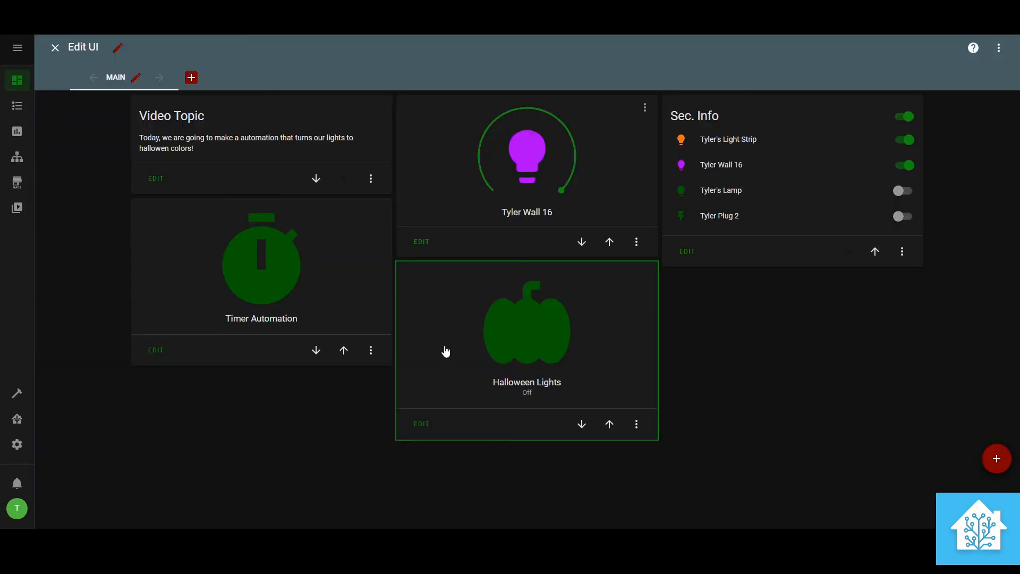
# Step: Try the bed lights button sensor as the entity of the Halloween Lights button card on the dashboard
pyautogui.click(420, 435)
pyautogui.click(371, 118)
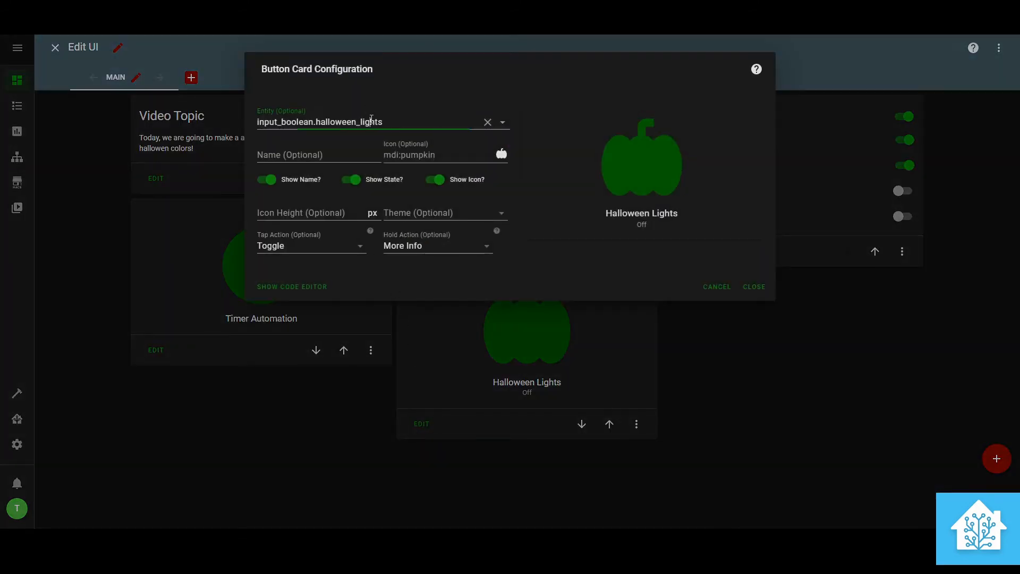
pyautogui.write('wall')
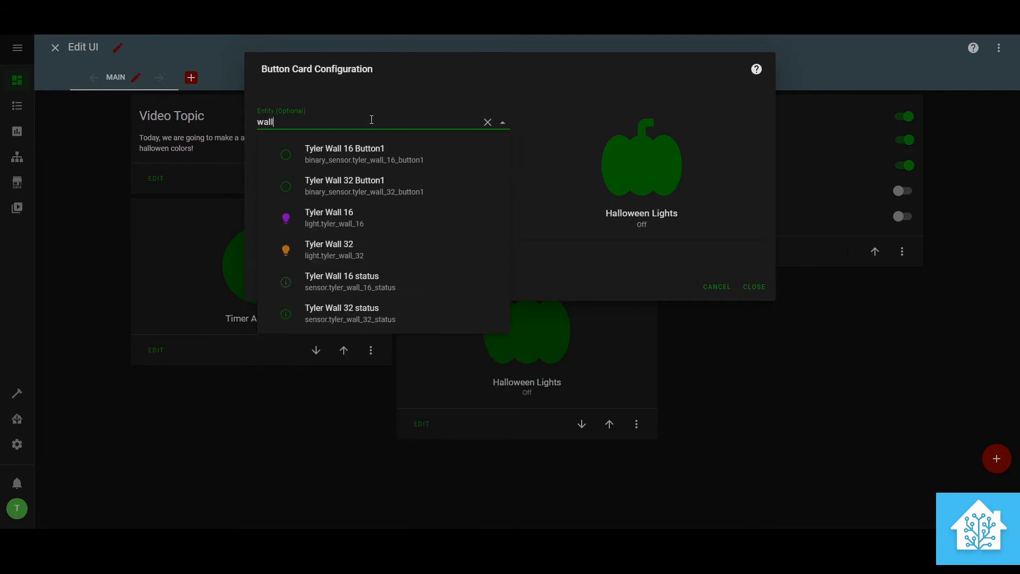
pyautogui.press('BackSpace')
pyautogui.press('BackSpace')
pyautogui.press('BackSpace')
pyautogui.press('BackSpace')
pyautogui.write('lights')
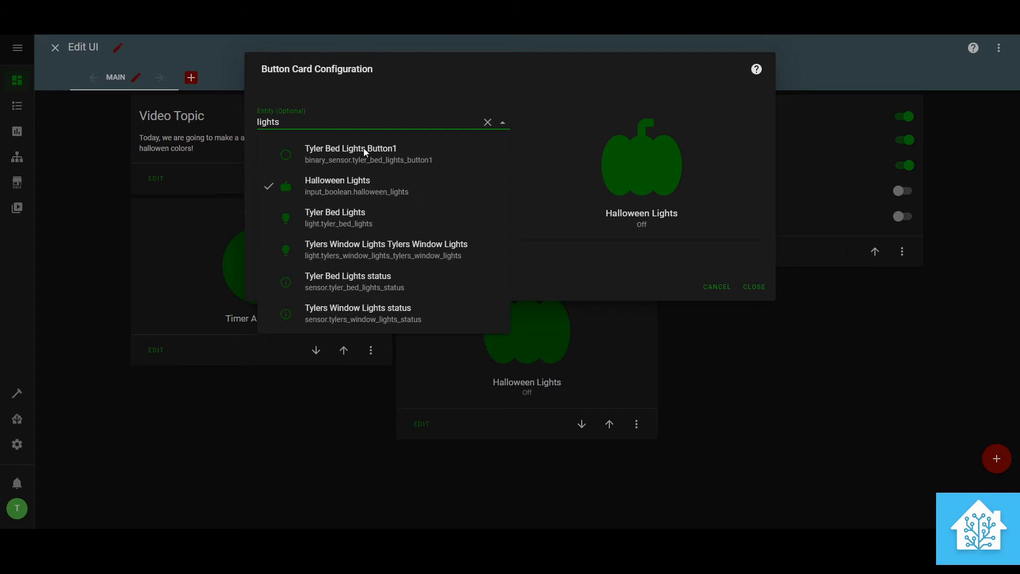
pyautogui.click(391, 155)
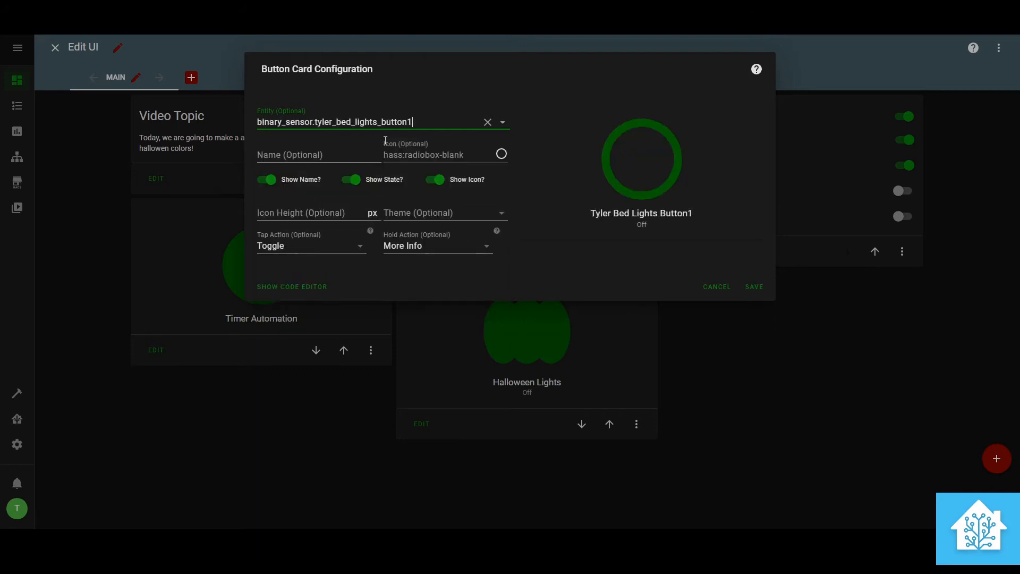
# Step: Set the button card's entity back to input_boolean.halloween_lights and save the card
pyautogui.tripleClick(388, 123)
pyautogui.write('hallo')
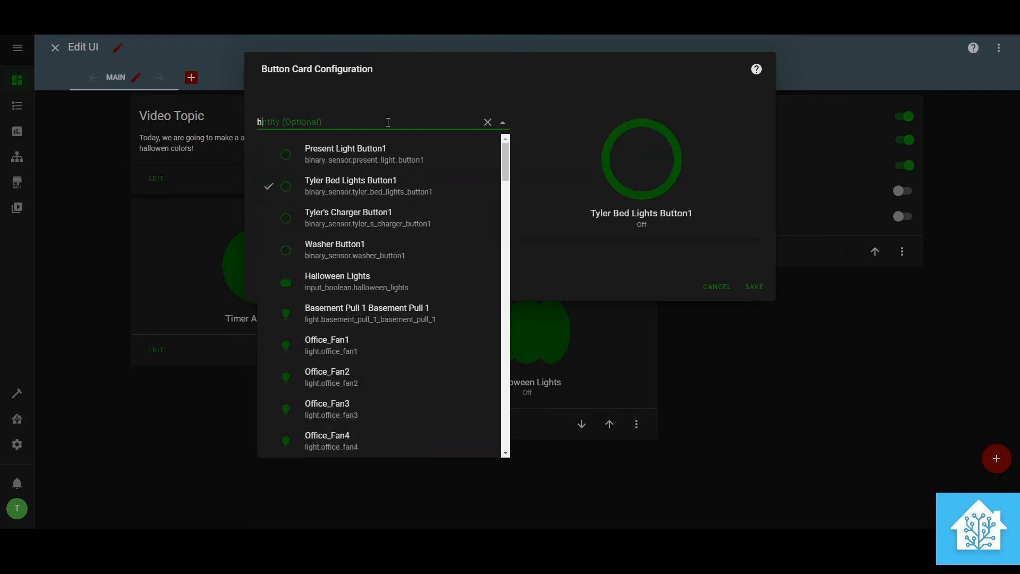
pyautogui.click(376, 153)
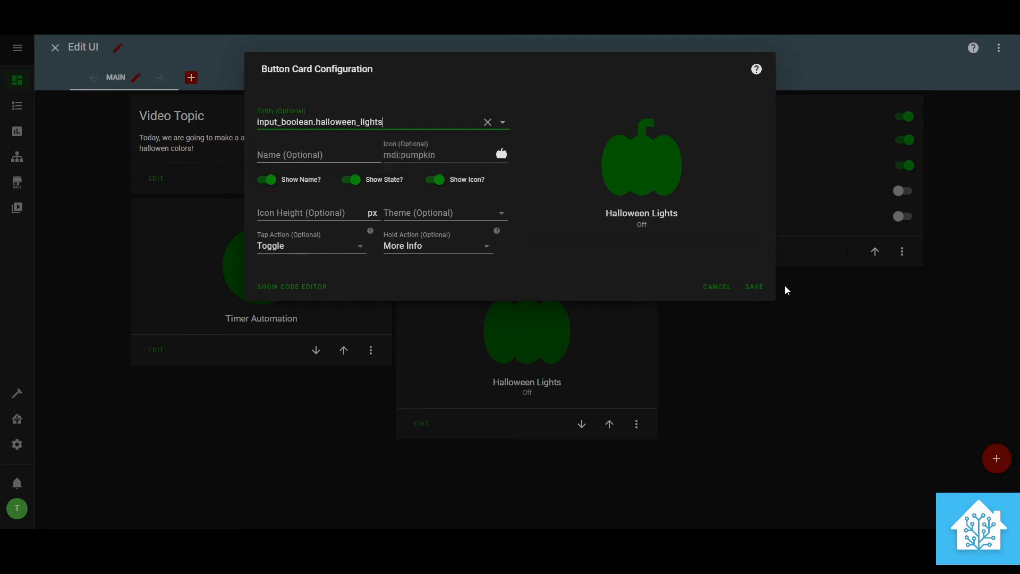
pyautogui.click(753, 286)
# Step: Toggle Halloween Lights on and off to test the flow, and leave the dashboard's edit mode
pyautogui.click(565, 363)
pyautogui.click(564, 364)
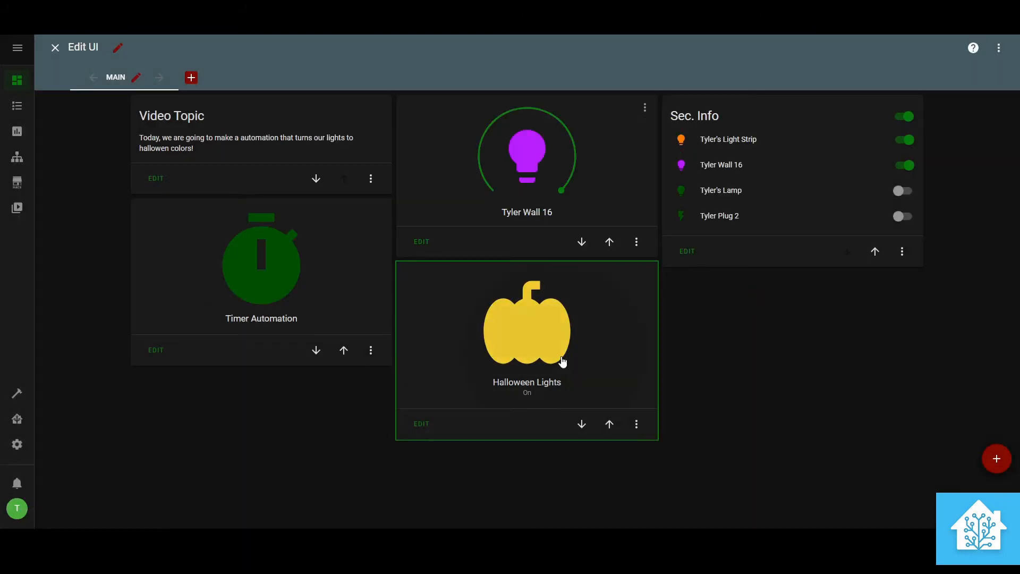
pyautogui.click(562, 362)
pyautogui.click(553, 358)
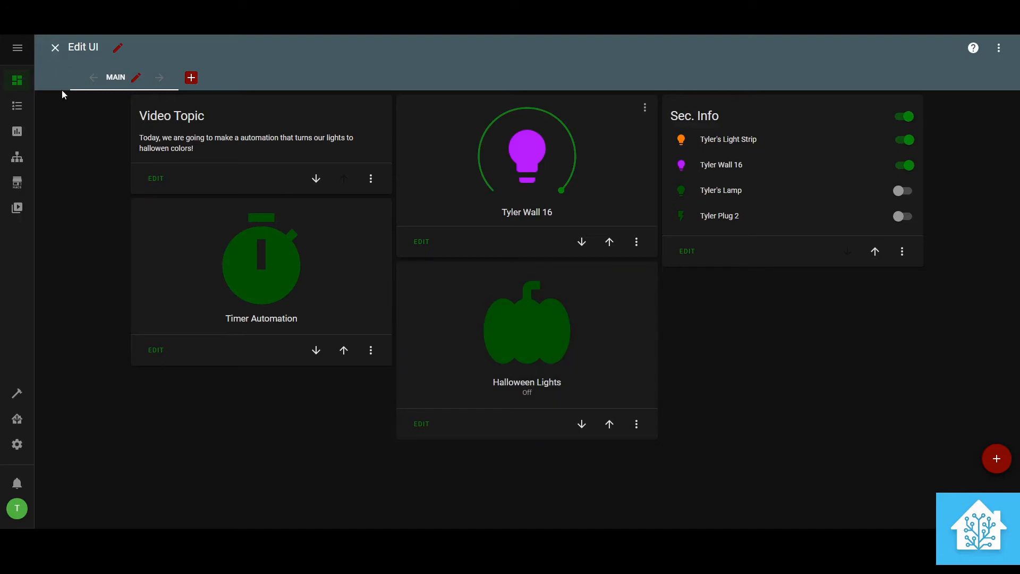
pyautogui.click(55, 49)
# Step: Set the "Wait come back..." node's service to turn_off in Node-RED and deploy the flow
pyautogui.click(27, 159)
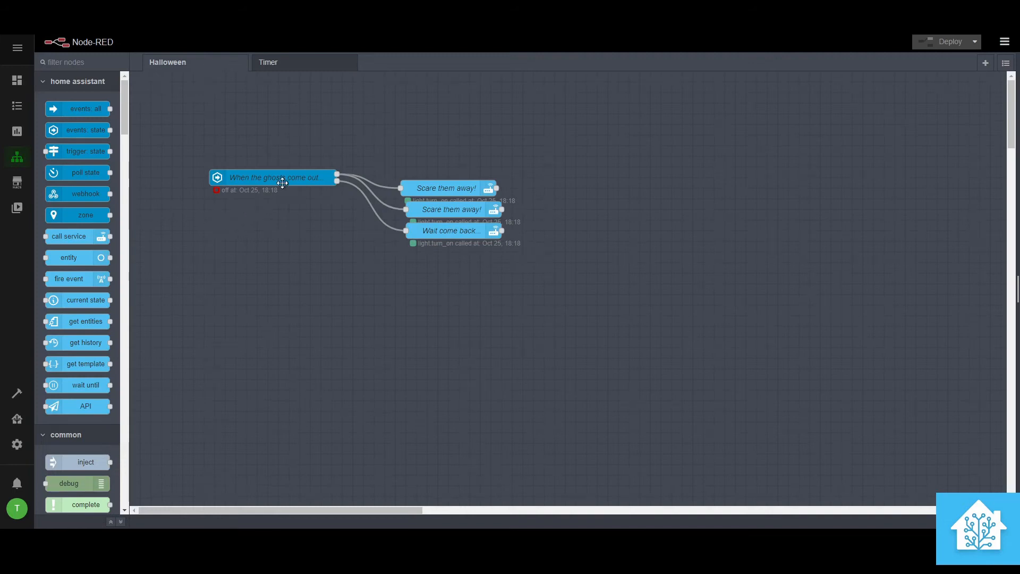
pyautogui.doubleClick(460, 238)
pyautogui.click(845, 214)
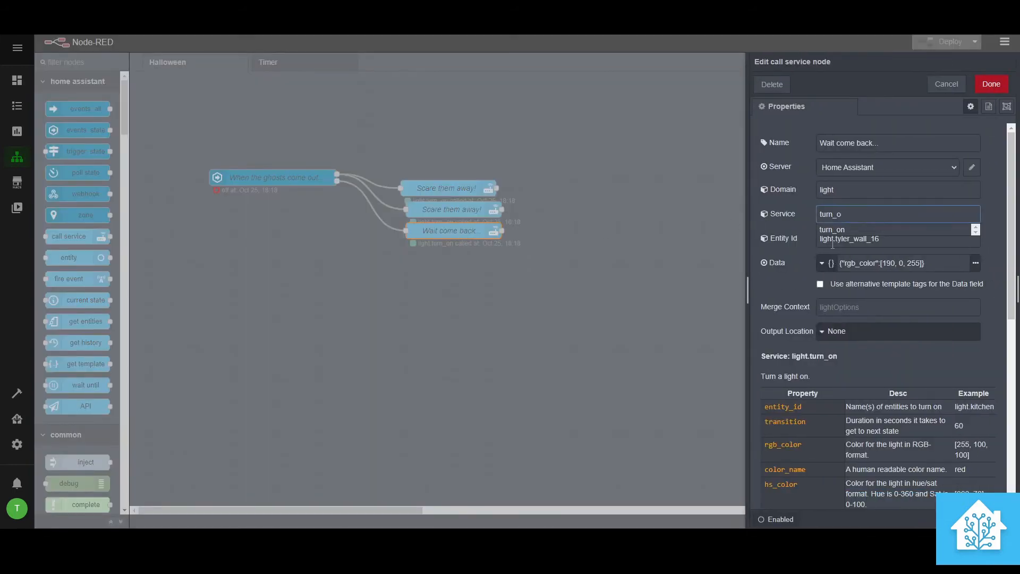
pyautogui.write('ff')
pyautogui.click(999, 83)
pyautogui.click(946, 42)
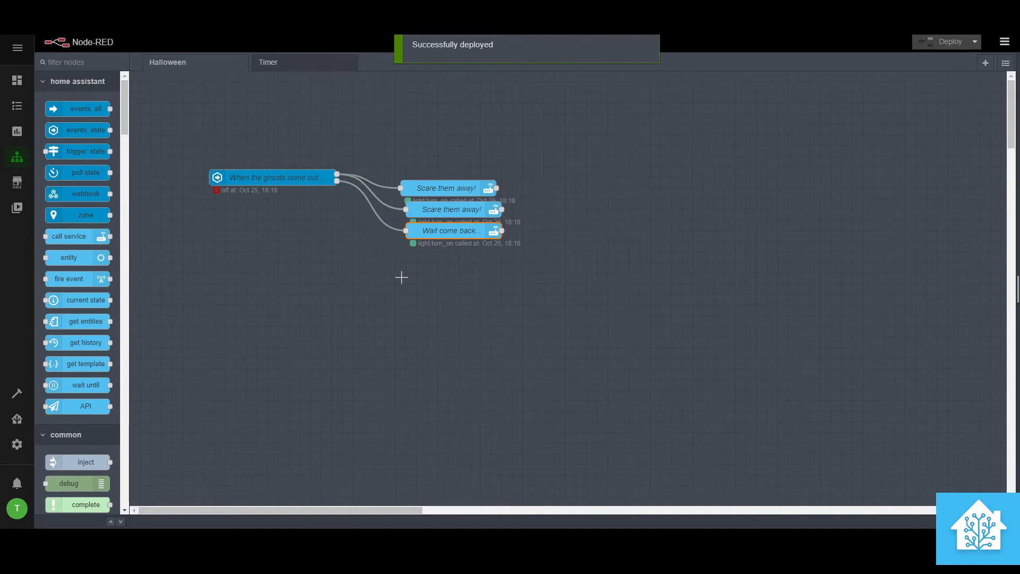
# Step: Toggle Halloween Lights on the dashboard to test whether the turn_off service switches the wall light off
pyautogui.click(17, 80)
pyautogui.click(543, 286)
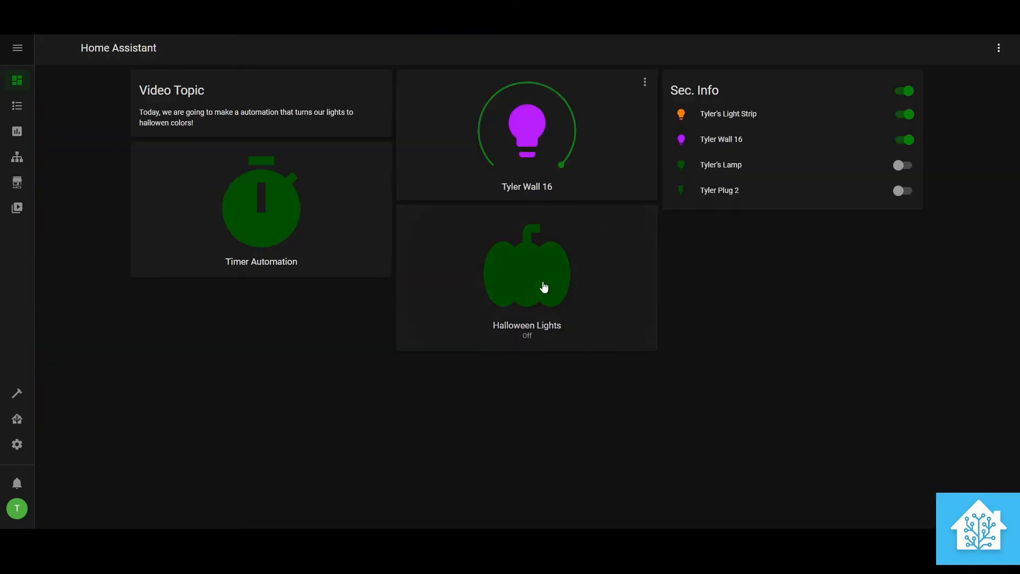
pyautogui.click(544, 287)
pyautogui.click(545, 287)
# Step: Clear the rgb_color data from the "Wait come back..." node in Node-RED and deploy the flow
pyautogui.click(15, 158)
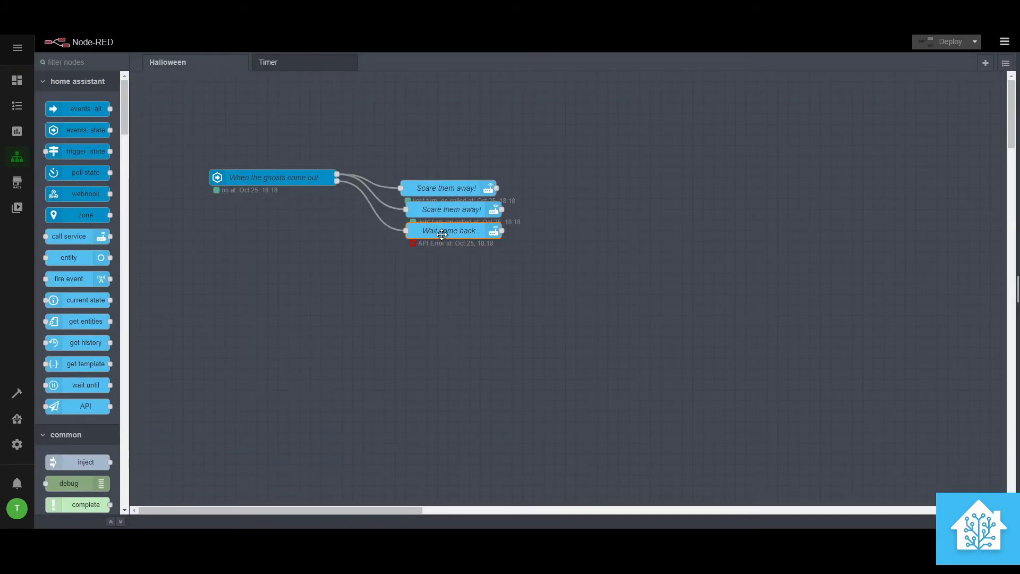
pyautogui.doubleClick(442, 234)
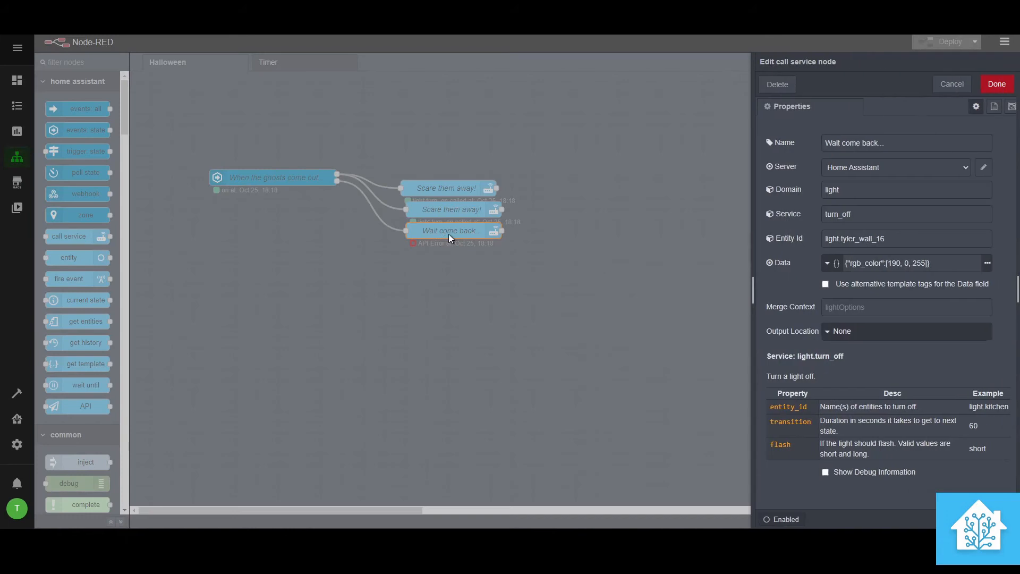
pyautogui.tripleClick(873, 268)
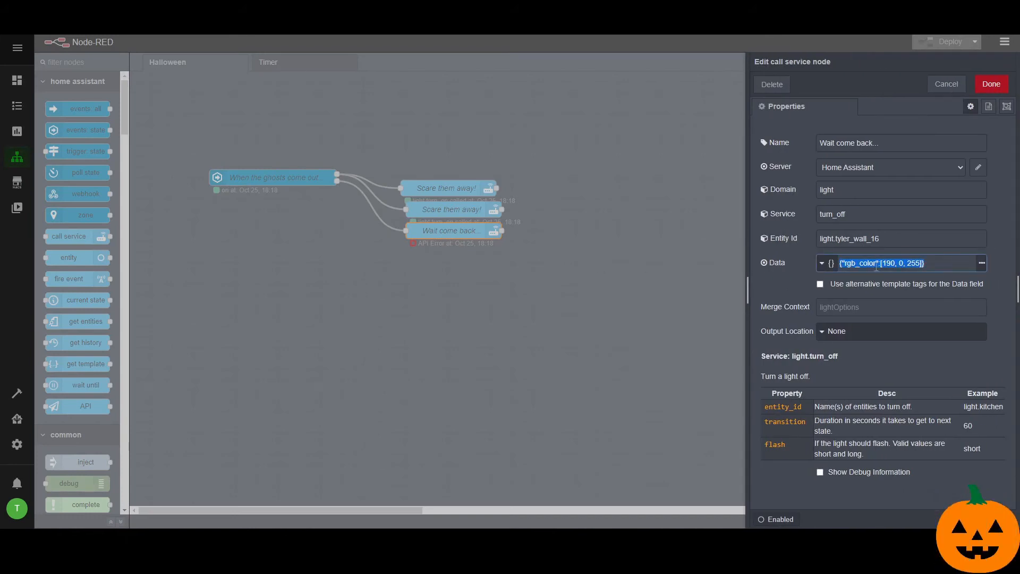
pyautogui.press('BackSpace')
pyautogui.click(990, 83)
pyautogui.click(940, 41)
# Step: Switch Halloween Lights off and on again on the dashboard to test the node without its colour data
pyautogui.click(16, 80)
pyautogui.click(531, 276)
pyautogui.click(533, 275)
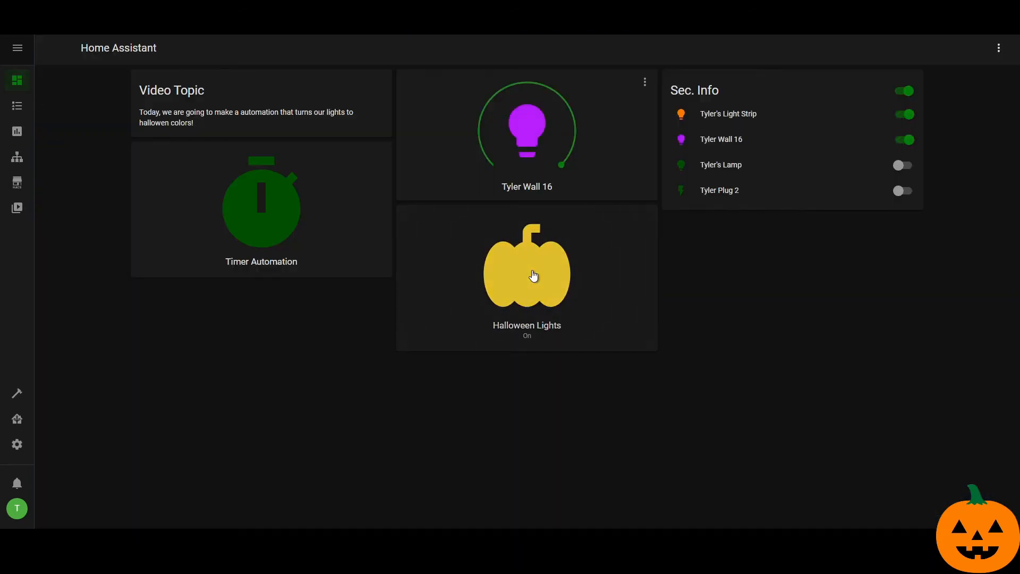
# Step: Add the wall 32 light after the wall 16 light in the "Wait come back..." node's entities and deploy the flow
pyautogui.click(17, 157)
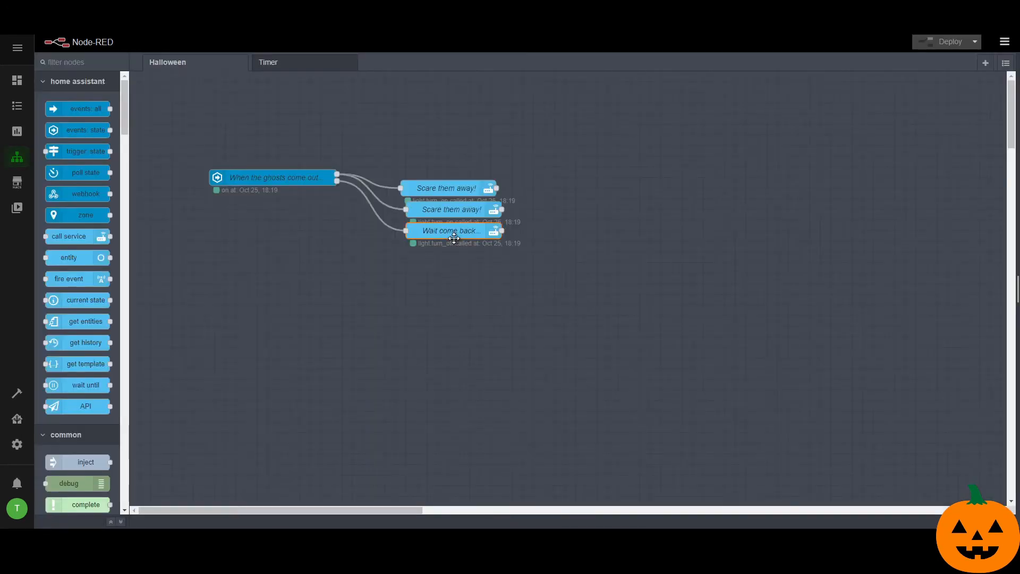
pyautogui.doubleClick(454, 238)
pyautogui.click(901, 239)
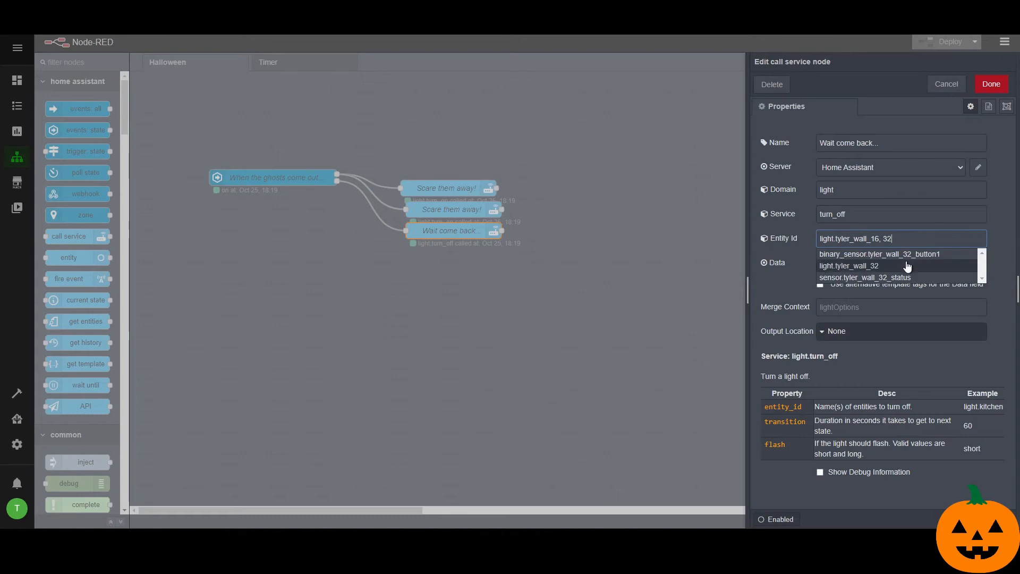
pyautogui.click(889, 277)
pyautogui.click(980, 238)
pyautogui.press('BackSpace')
pyautogui.press('BackSpace')
pyautogui.press('BackSpace')
pyautogui.press('BackSpace')
pyautogui.press('BackSpace')
pyautogui.press('BackSpace')
pyautogui.press('BackSpace')
pyautogui.press('BackSpace')
pyautogui.press('BackSpace')
pyautogui.press('BackSpace')
pyautogui.press('BackSpace')
pyautogui.press('BackSpace')
pyautogui.press('BackSpace')
pyautogui.press('BackSpace')
pyautogui.press('BackSpace')
pyautogui.press('BackSpace')
pyautogui.press('BackSpace')
pyautogui.press('BackSpace')
pyautogui.press('BackSpace')
pyautogui.press('BackSpace')
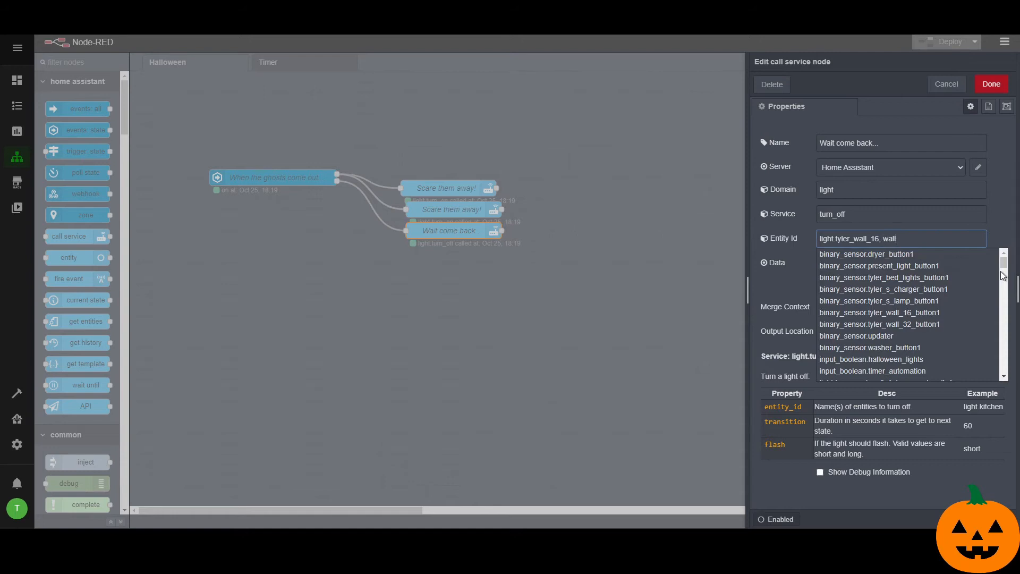
pyautogui.click(893, 289)
pyautogui.click(991, 84)
pyautogui.click(945, 41)
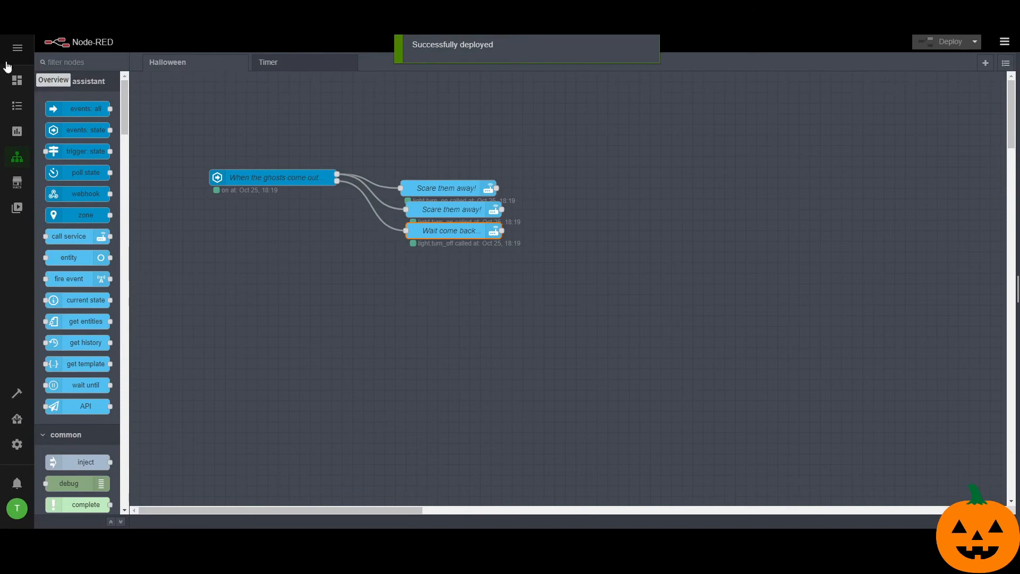
# Step: Toggle Halloween Lights on and off repeatedly on the dashboard to test both lights, leaving it on
pyautogui.click(16, 79)
pyautogui.click(568, 313)
pyautogui.click(564, 311)
pyautogui.click(566, 310)
pyautogui.click(565, 311)
pyautogui.click(564, 310)
pyautogui.click(564, 310)
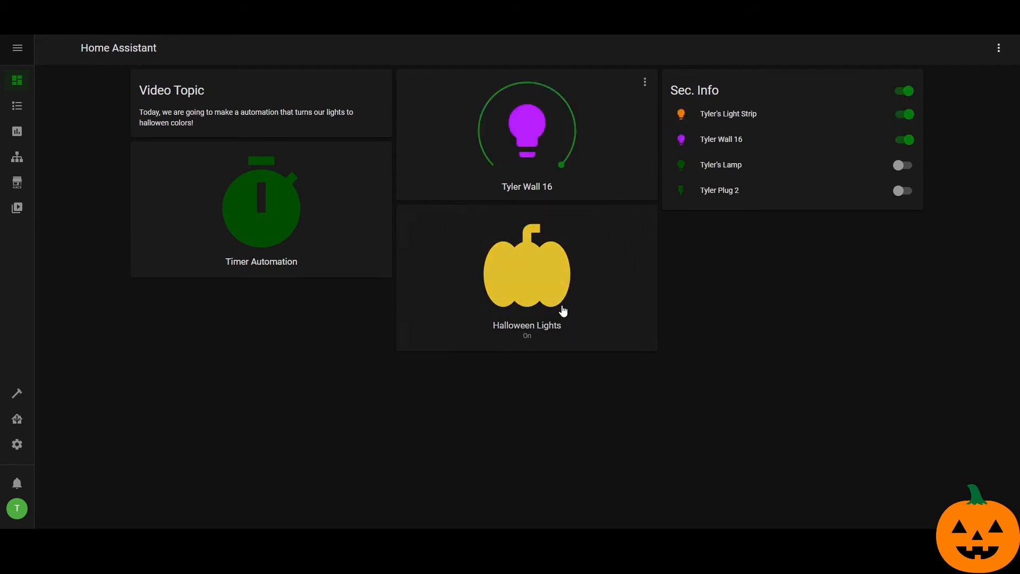
pyautogui.click(562, 311)
pyautogui.click(562, 310)
pyautogui.click(562, 309)
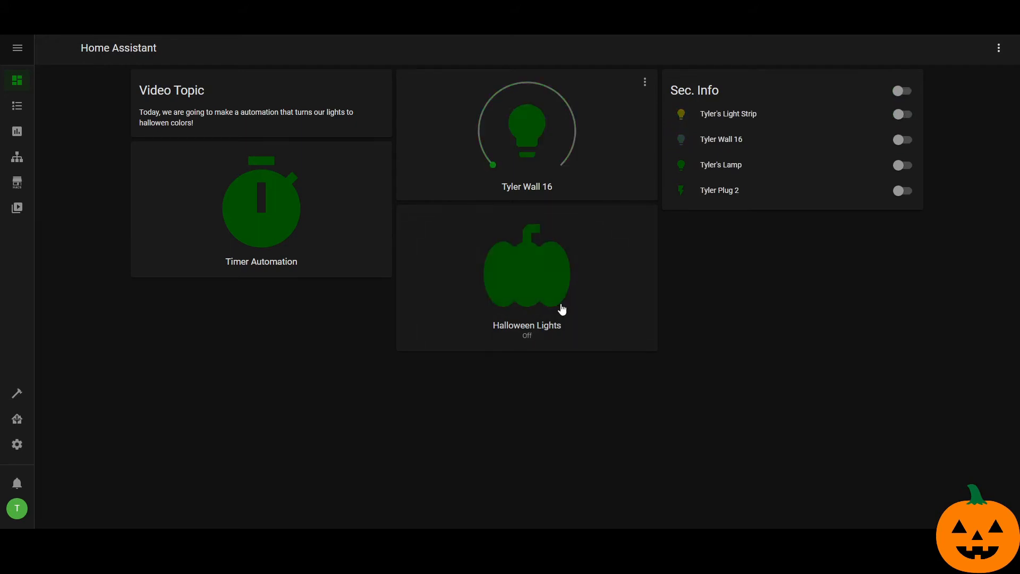
pyautogui.click(562, 309)
pyautogui.click(561, 310)
pyautogui.click(558, 309)
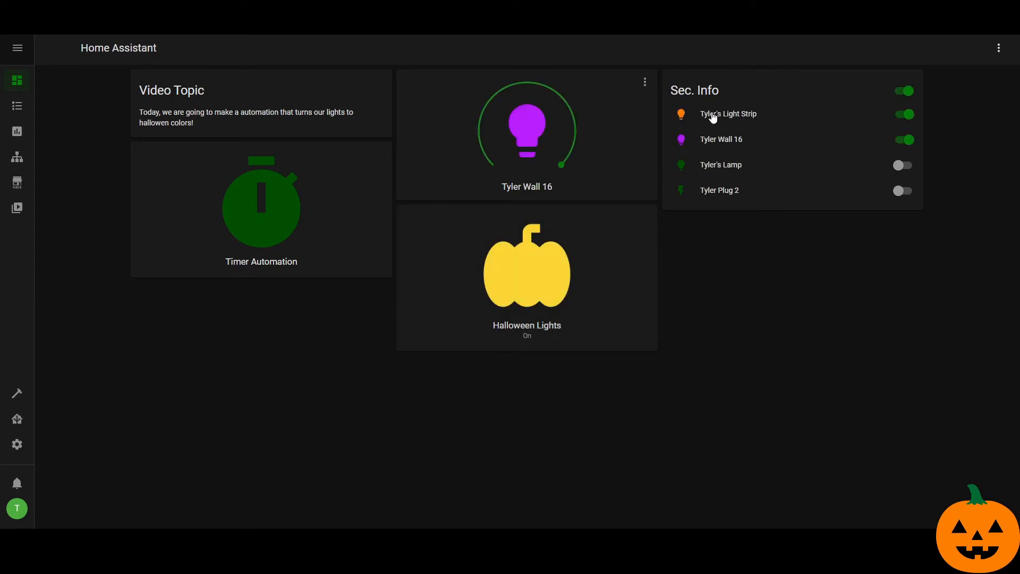
# Step: Check the light details and colours of the light strip and the wall 16 light in the Sec. Info card
pyautogui.click(680, 115)
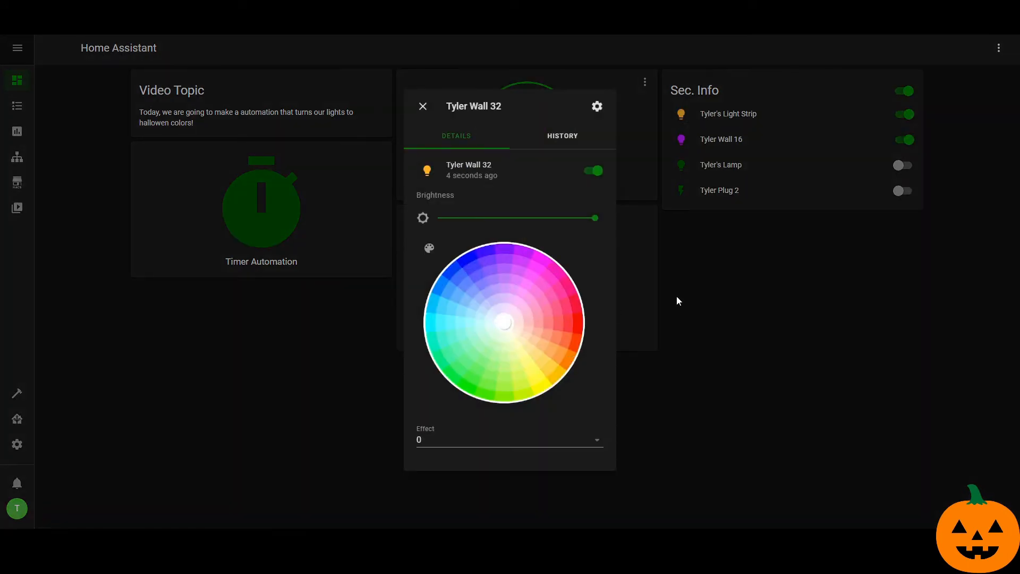
pyautogui.click(677, 295)
pyautogui.click(681, 140)
pyautogui.click(575, 301)
pyautogui.click(705, 296)
pyautogui.click(547, 271)
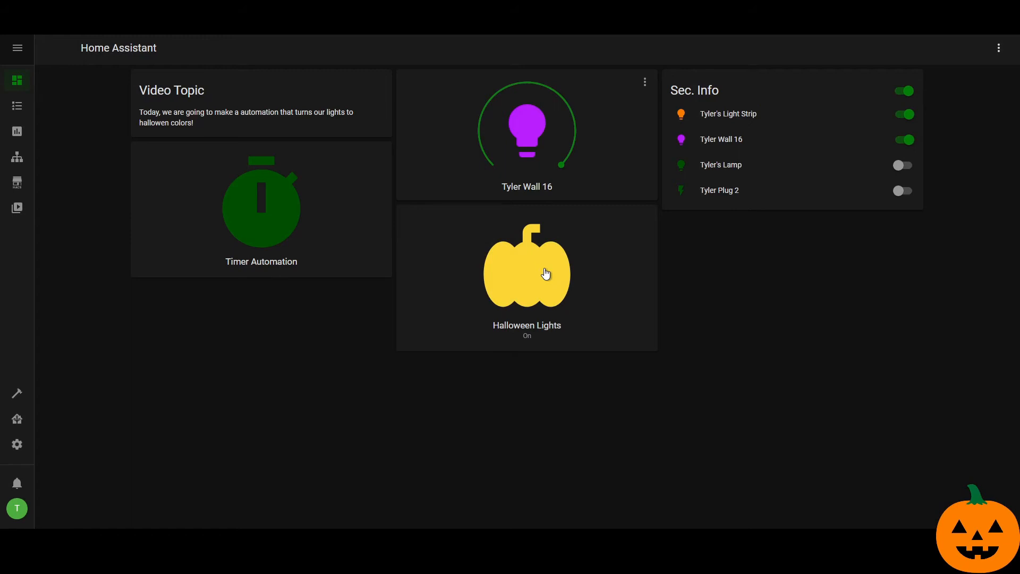
# Step: In Node-RED, add a 5-second stoptimer node after the two "Scare them away!" nodes and wire both of them into it
pyautogui.click(18, 165)
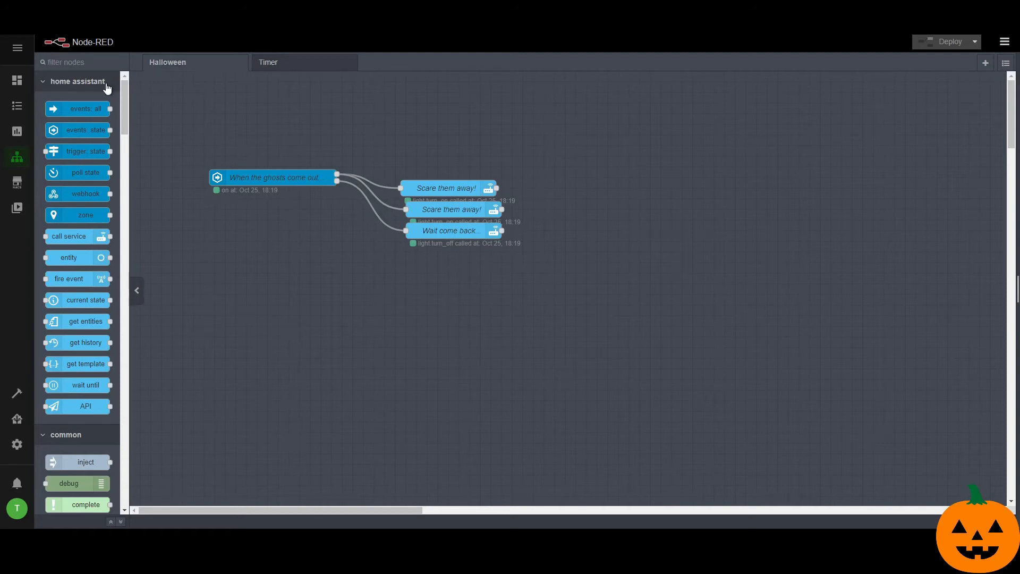
pyautogui.write('stop')
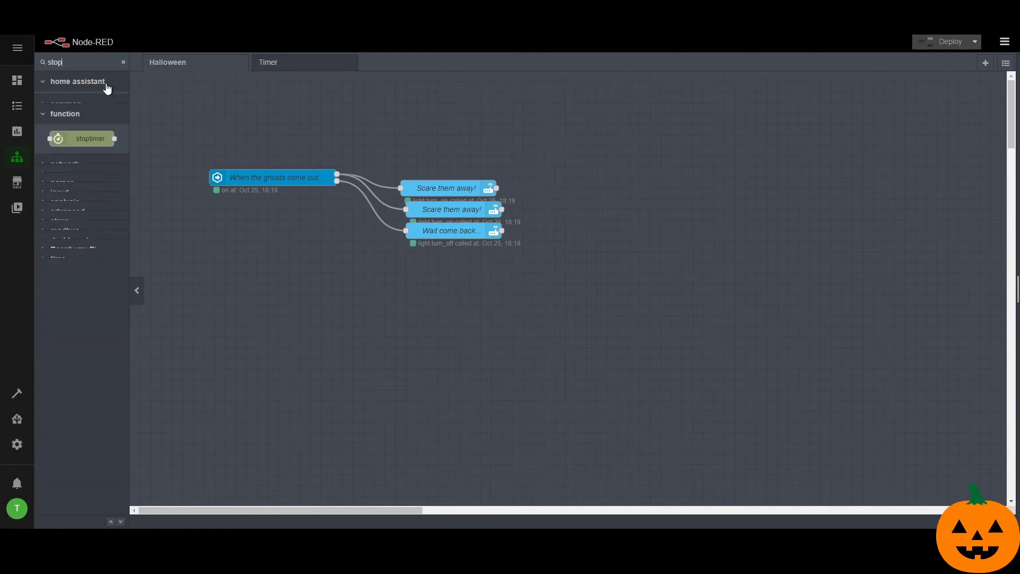
pyautogui.moveTo(105, 106); pyautogui.dragTo(577, 209)
pyautogui.doubleClick(576, 209)
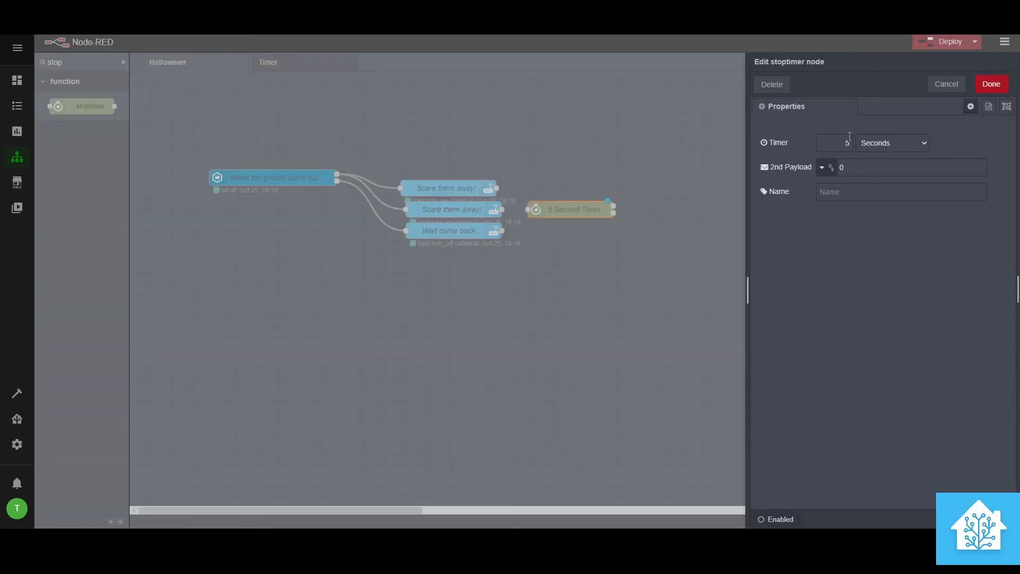
pyautogui.click(991, 84)
pyautogui.moveTo(498, 186); pyautogui.dragTo(549, 218)
pyautogui.moveTo(498, 187); pyautogui.dragTo(553, 211)
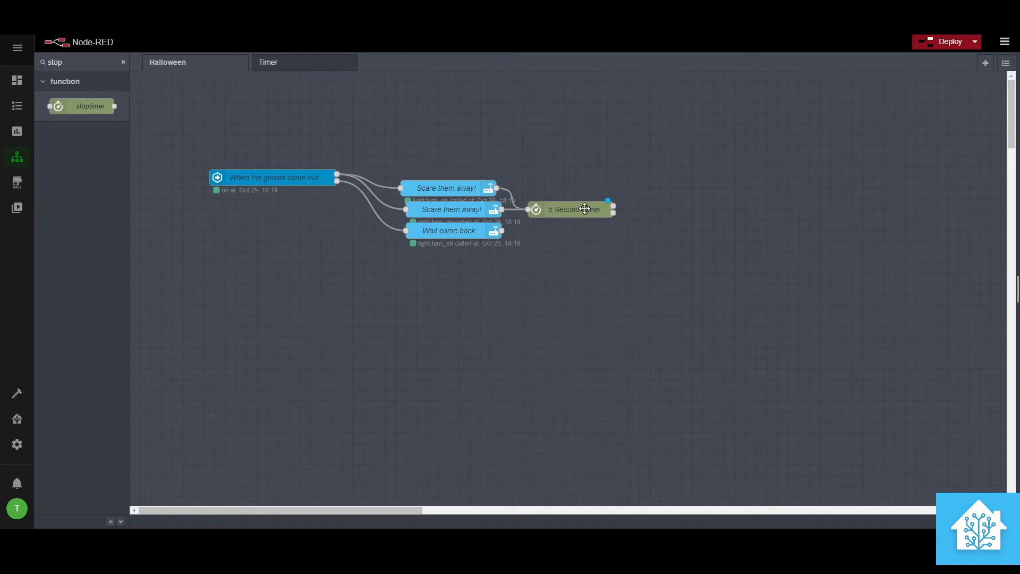
# Step: Copy the first "Scare them away!" node, place the copy after the timer and set its entity to the wall 16 light
pyautogui.click(123, 62)
pyautogui.click(459, 188)
pyautogui.hotkey('ctrl', 'c')
pyautogui.hotkey('ctrl', 'v')
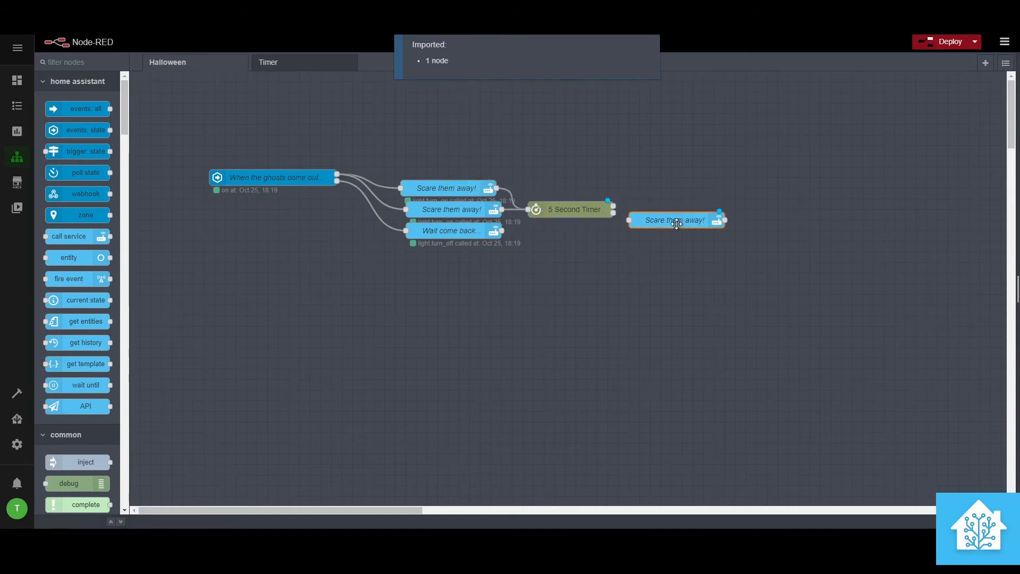
pyautogui.doubleClick(680, 223)
pyautogui.click(883, 240)
pyautogui.write('16')
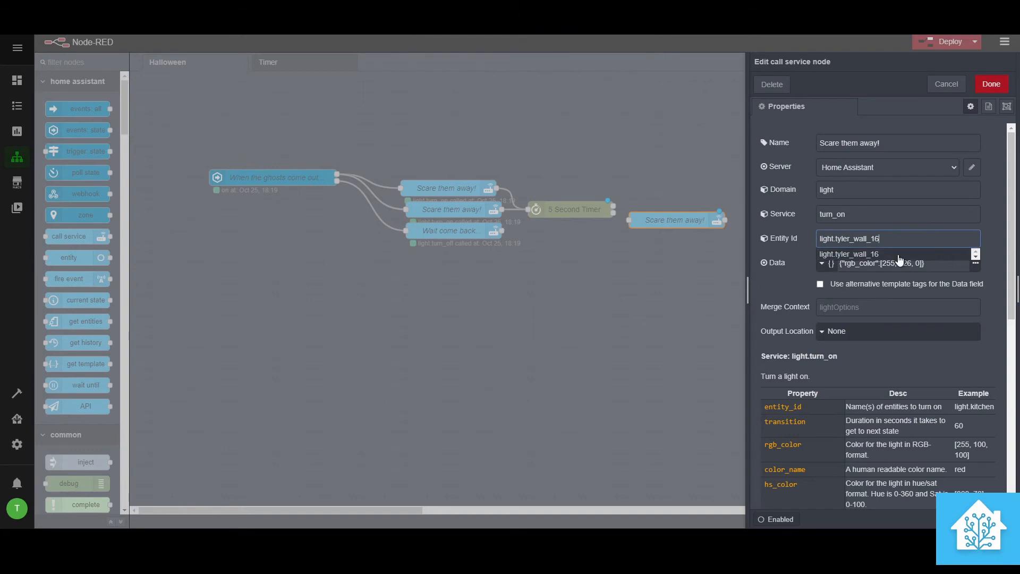
pyautogui.click(898, 256)
pyautogui.click(991, 84)
pyautogui.hotkey('ctrl', 'c')
pyautogui.hotkey('ctrl', 'v')
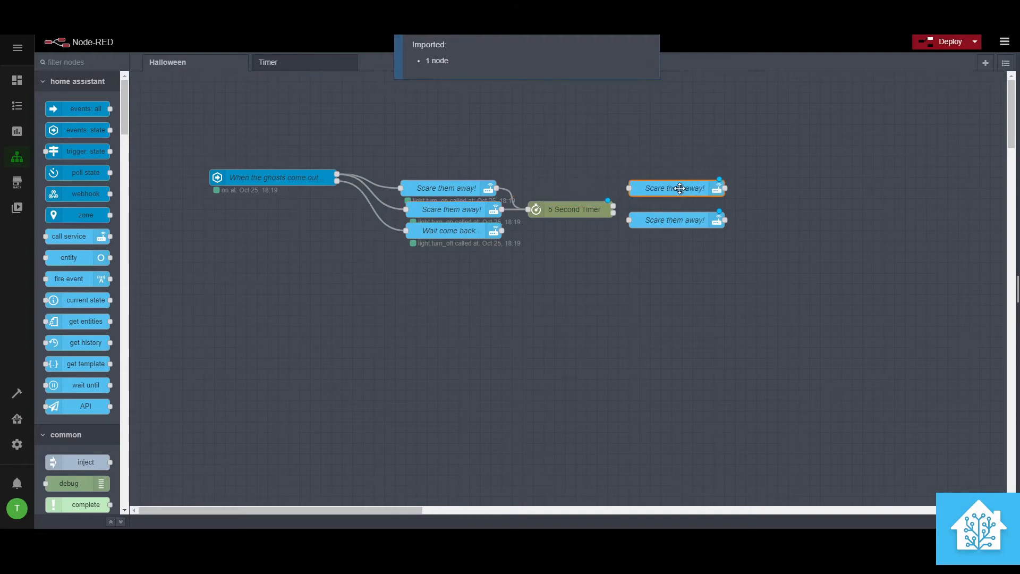
pyautogui.doubleClick(680, 189)
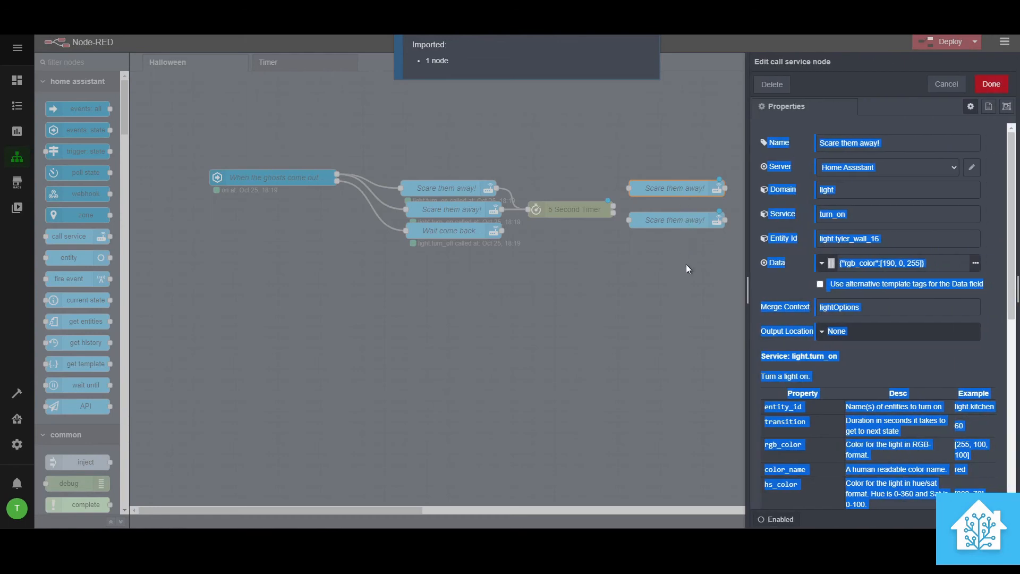
pyautogui.click(900, 238)
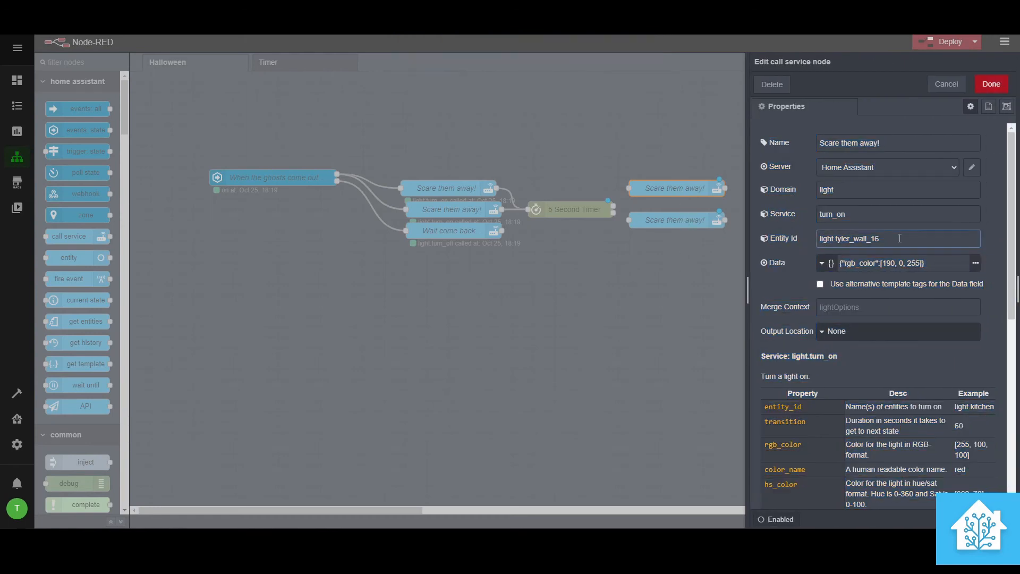
pyautogui.click(946, 85)
pyautogui.doubleClick(689, 192)
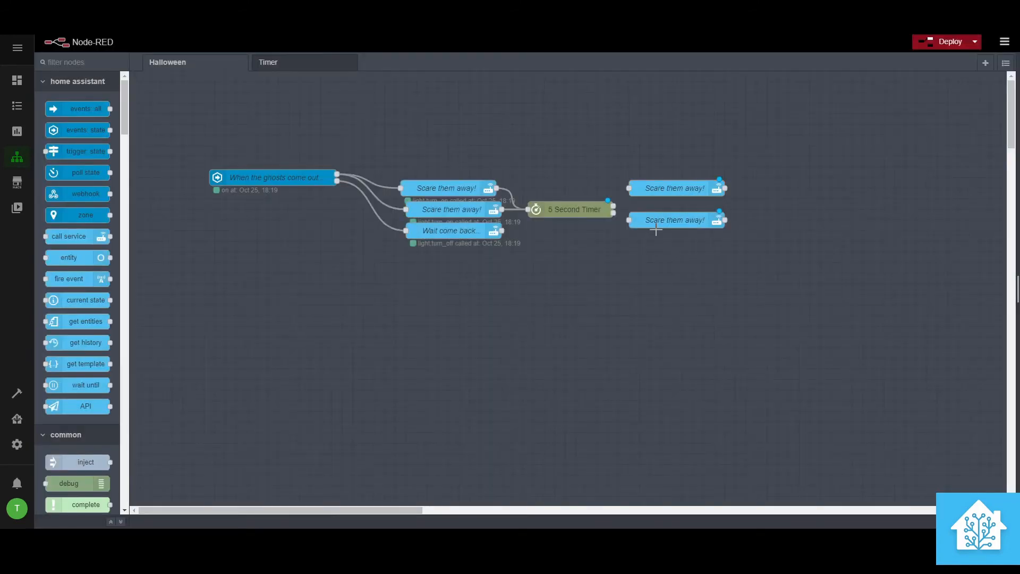
pyautogui.click(656, 225)
pyautogui.doubleClick(656, 226)
# Step: Place a copy of the purple "Scare them away!" node above the orange copy, change its light entity and align the two
pyautogui.hotkey('ctrl', 'v')
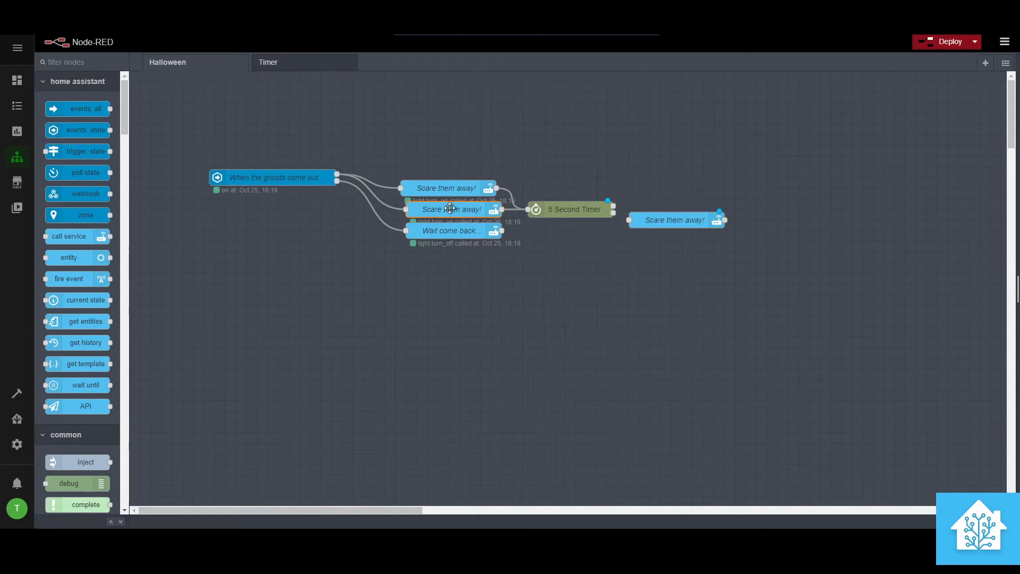
pyautogui.click(673, 190)
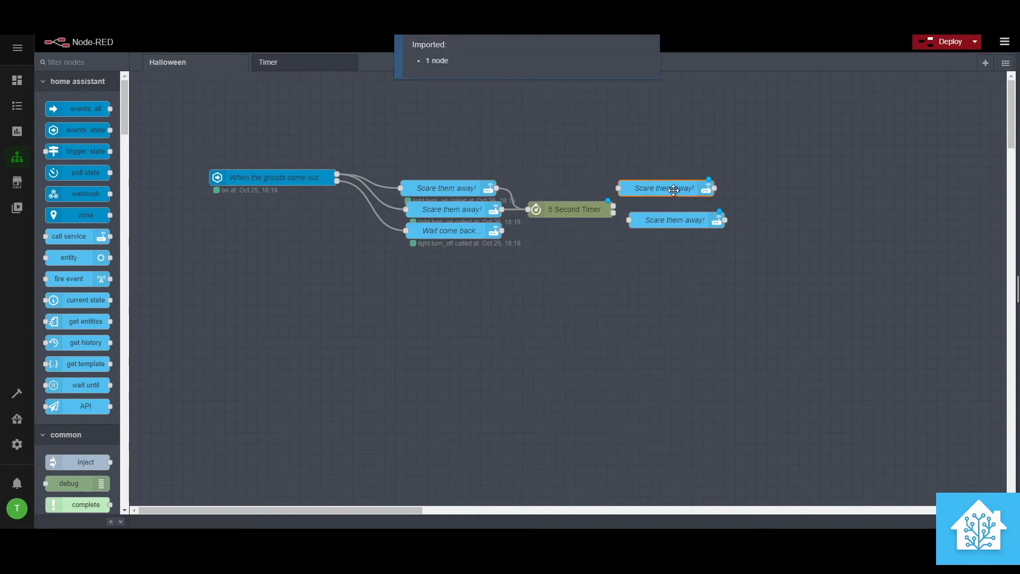
pyautogui.doubleClick(674, 190)
pyautogui.click(907, 246)
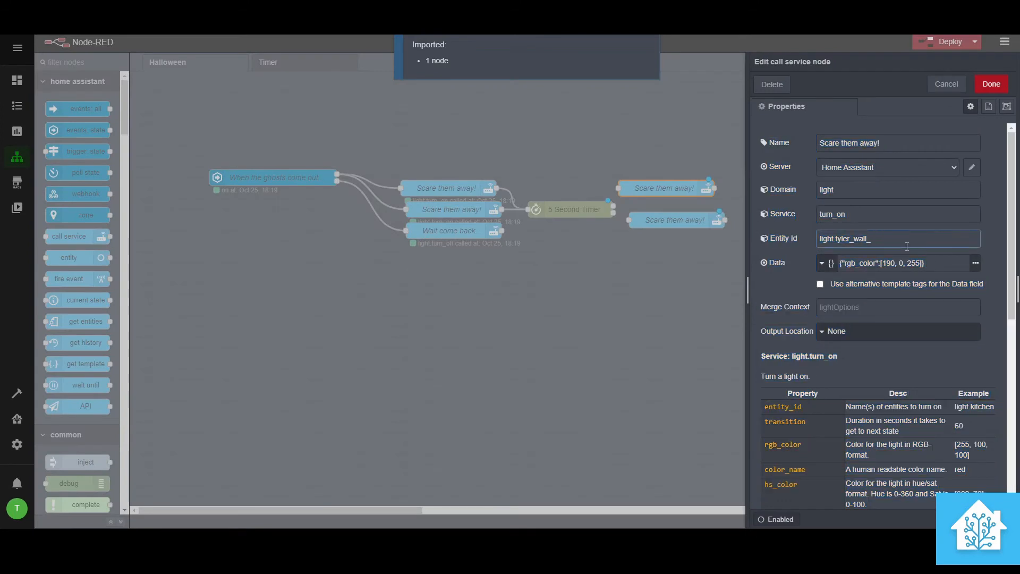
pyautogui.write(',')
pyautogui.click(991, 85)
pyautogui.moveTo(694, 187); pyautogui.dragTo(698, 195)
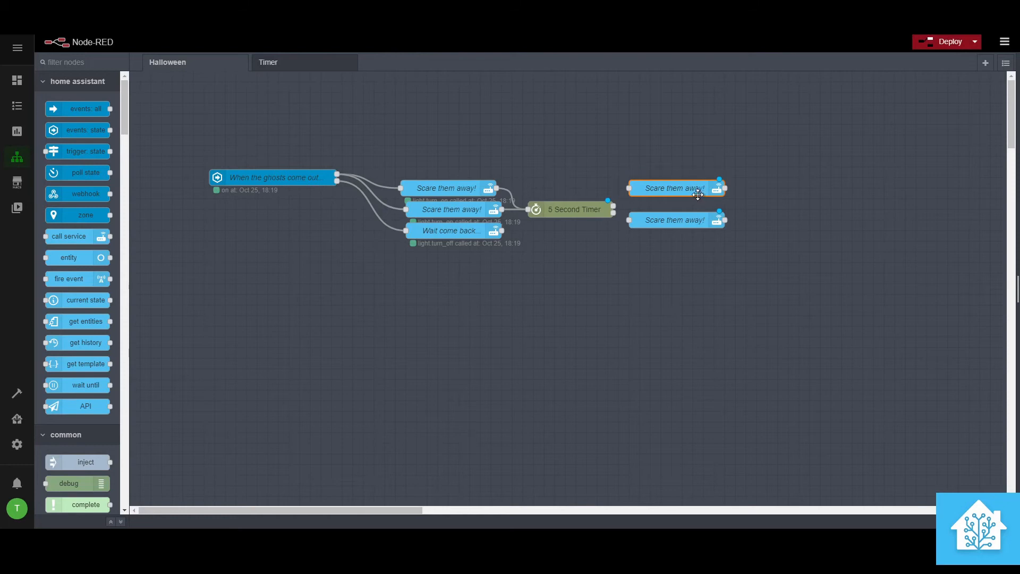
# Step: Check the 5 Second Timer's settings and wire the timer to the two copied "Scare them away!" nodes
pyautogui.doubleClick(606, 209)
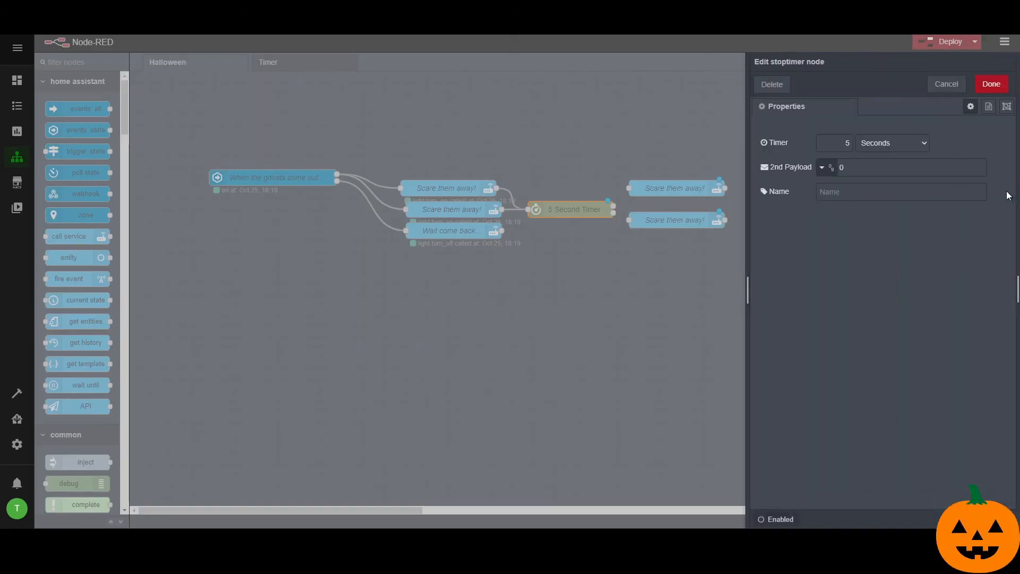
pyautogui.click(937, 86)
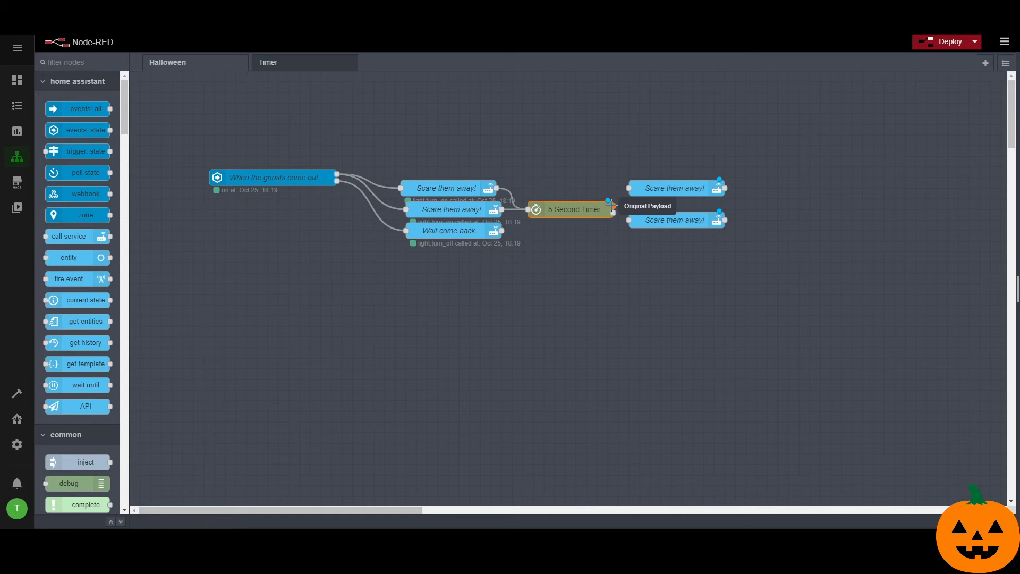
pyautogui.moveTo(613, 206); pyautogui.dragTo(629, 220)
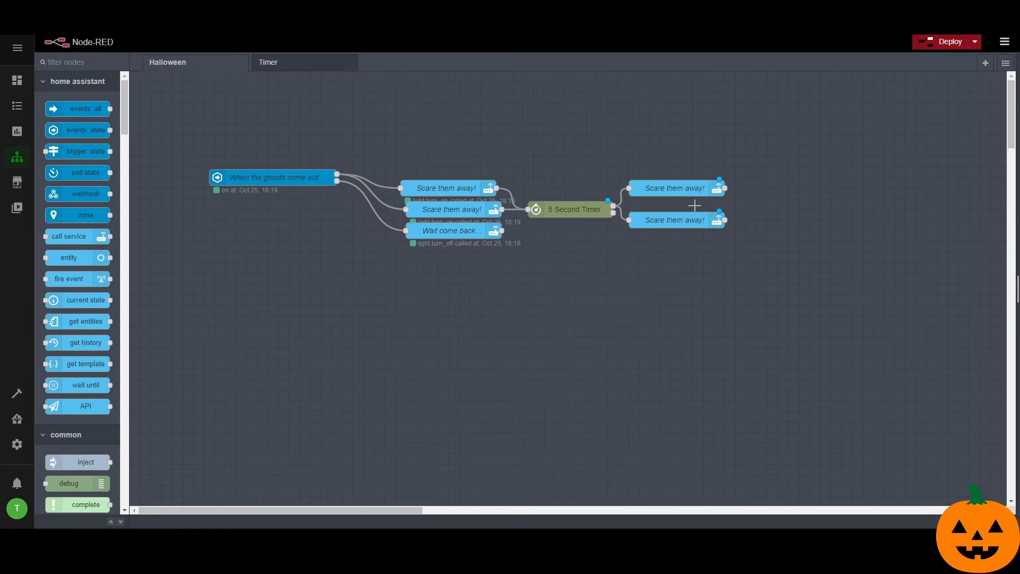
# Step: Place a copy of the 5 Second Timer after the two copied "Scare them away!" nodes and wire both into it
pyautogui.click(546, 212)
pyautogui.hotkey('ctrl', 'c')
pyautogui.hotkey('ctrl', 'v')
pyautogui.click(785, 210)
pyautogui.moveTo(725, 188); pyautogui.dragTo(736, 210)
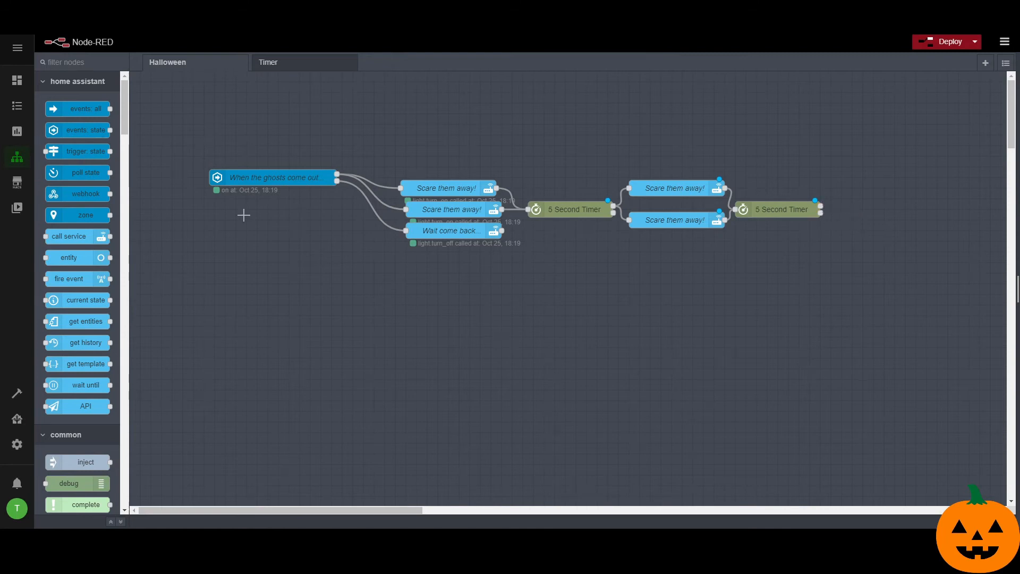
# Step: Add a current state node after the second timer that checks whether input_boolean.halloween_lights is on
pyautogui.moveTo(85, 300); pyautogui.dragTo(906, 213)
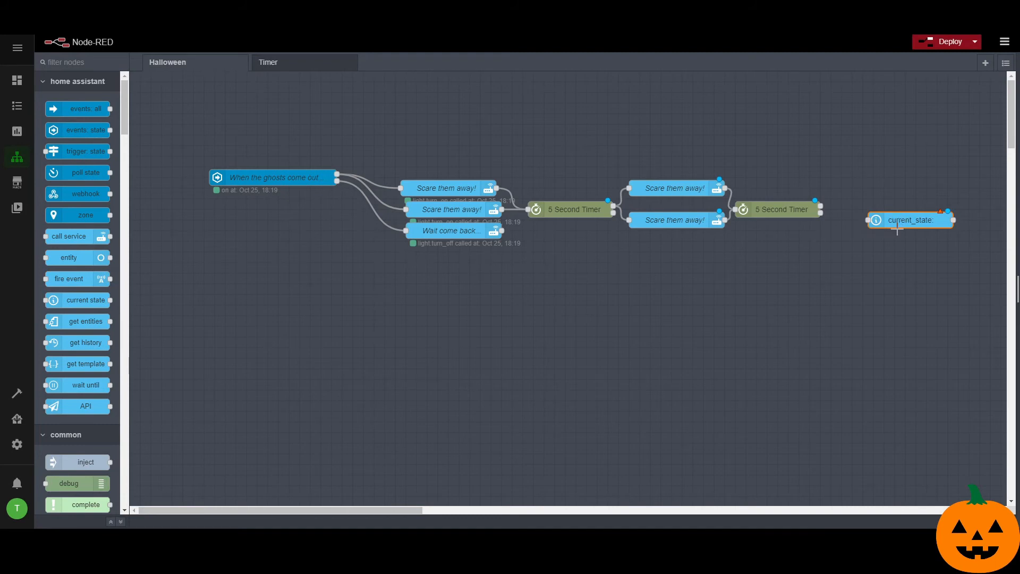
pyautogui.doubleClick(895, 223)
pyautogui.click(880, 192)
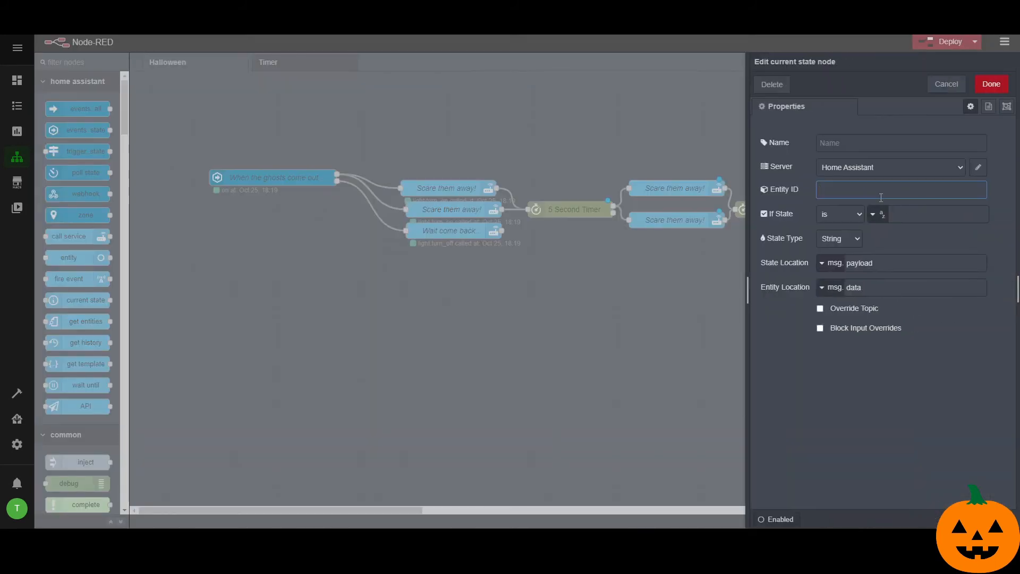
pyautogui.write('hallow')
pyautogui.click(846, 207)
pyautogui.click(941, 214)
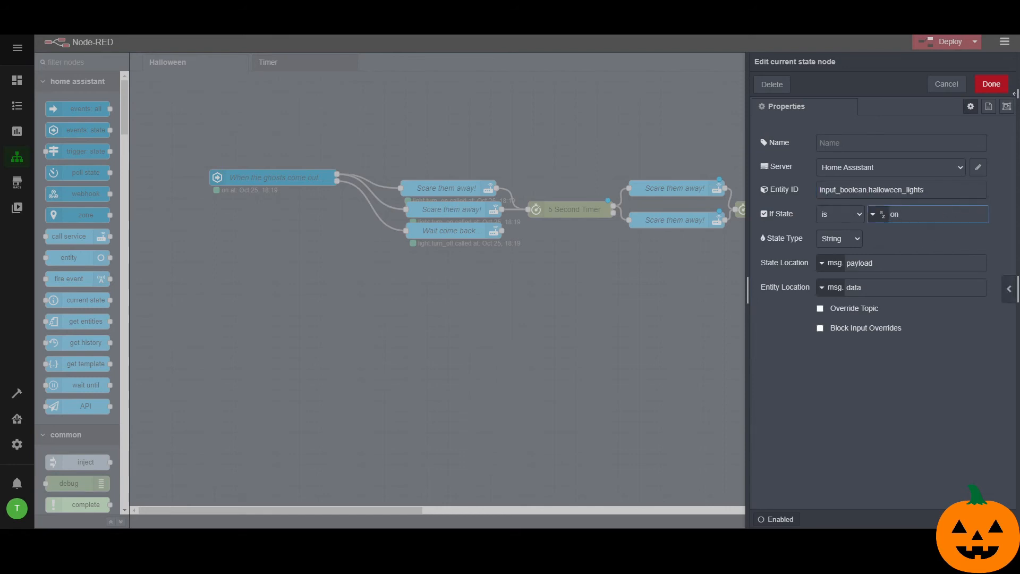
pyautogui.click(991, 84)
# Step: Wire the second timer into the current state node and loop its first output back to both original "Scare them away!" nodes
pyautogui.moveTo(887, 218); pyautogui.dragTo(845, 249)
pyautogui.moveTo(820, 207); pyautogui.dragTo(800, 241)
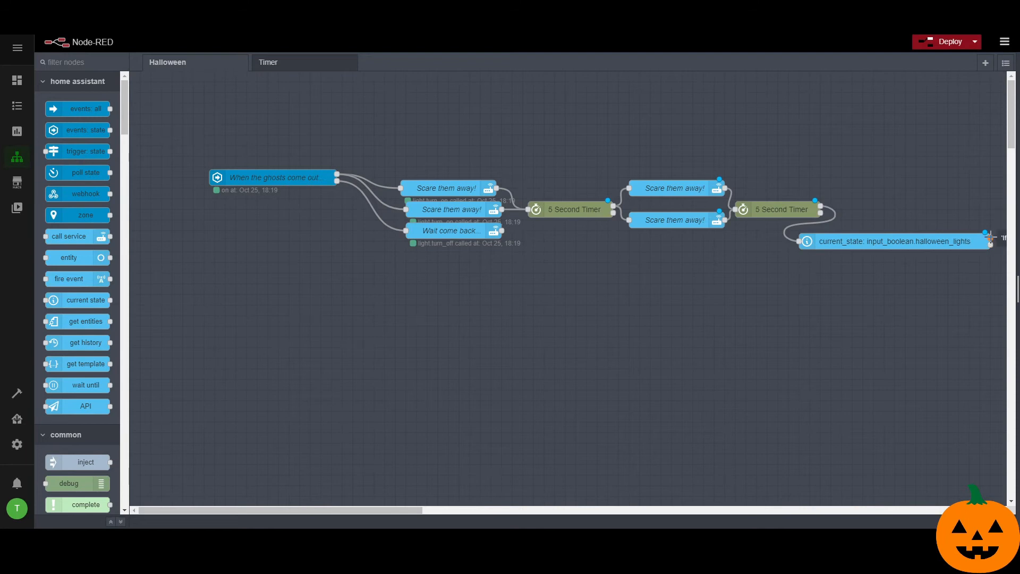
pyautogui.moveTo(991, 237); pyautogui.dragTo(412, 188)
pyautogui.moveTo(990, 238); pyautogui.dragTo(405, 209)
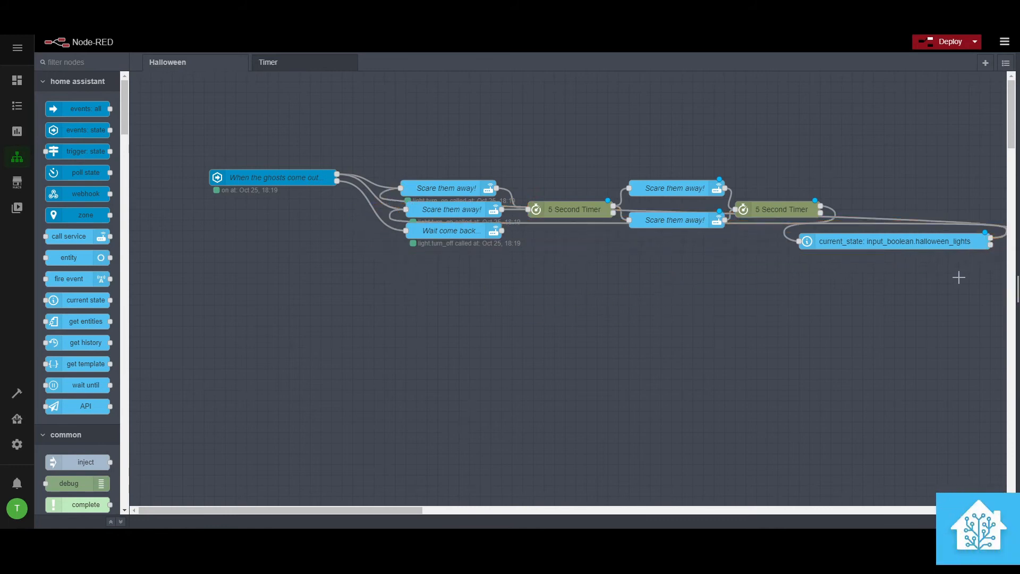
# Step: Wire the current state node's second output to the "Wait come back..." node and check that node's settings
pyautogui.moveTo(991, 245); pyautogui.dragTo(406, 230)
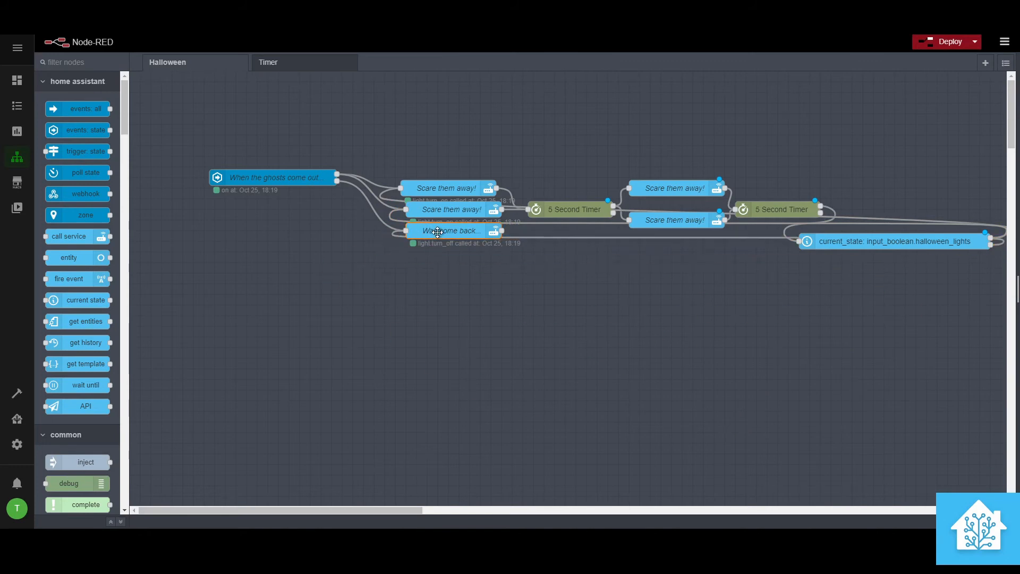
pyautogui.doubleClick(428, 230)
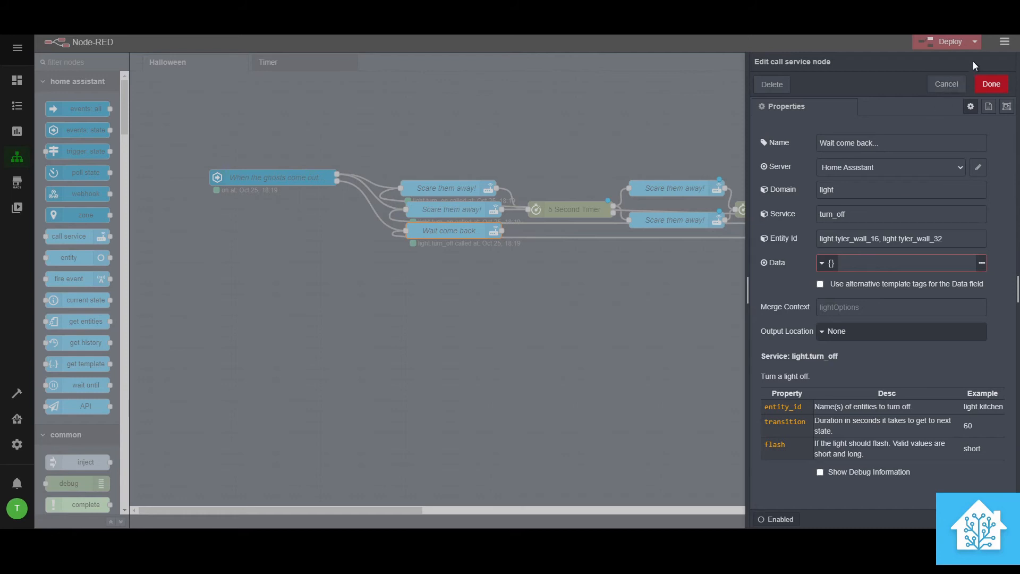
pyautogui.click(950, 84)
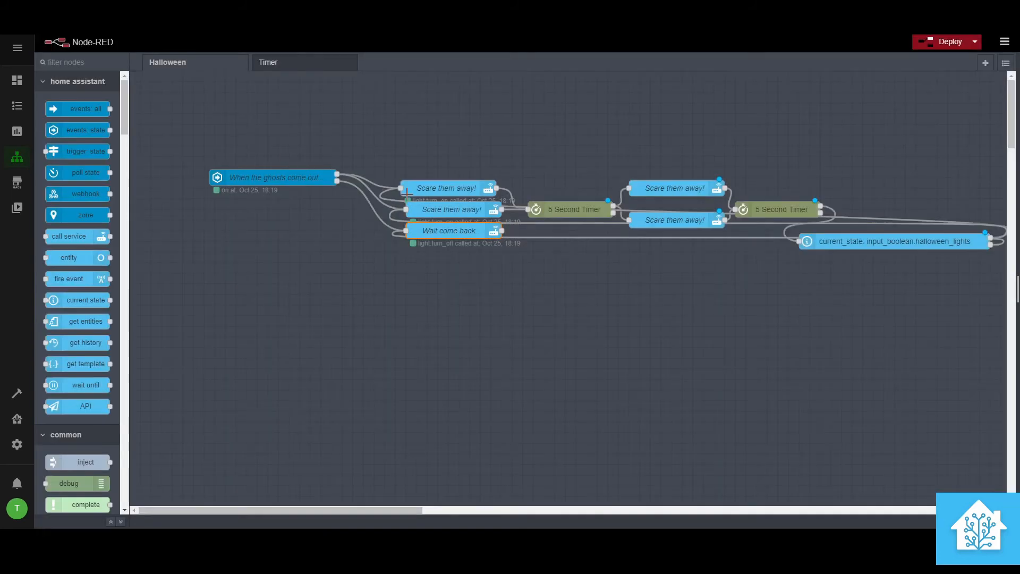
# Step: Place a copy of the orange "Scare them away!" node below the flow and set its rgb_color data to [255, 255, 255]
pyautogui.hotkey('ctrl', 'v')
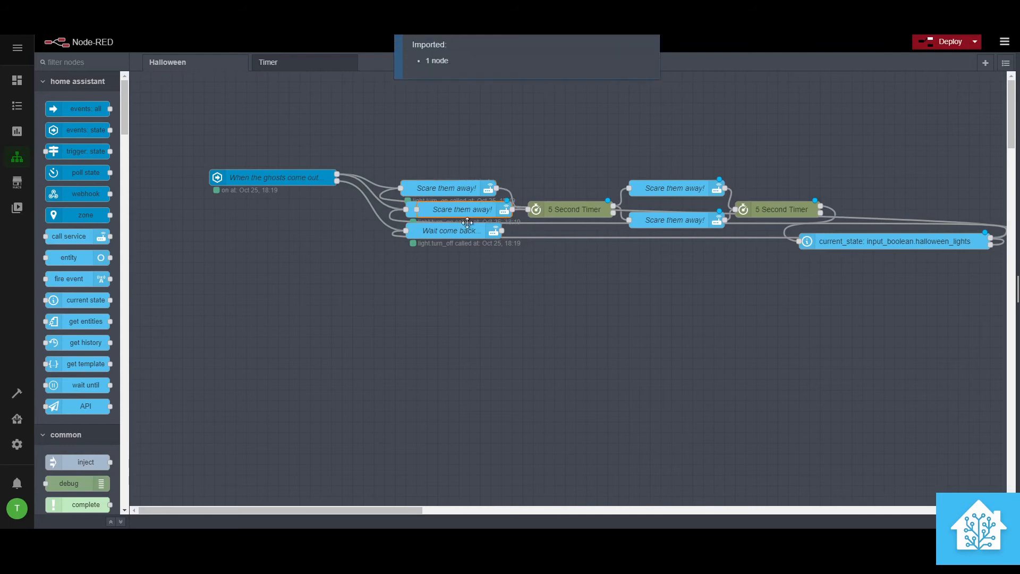
pyautogui.click(549, 266)
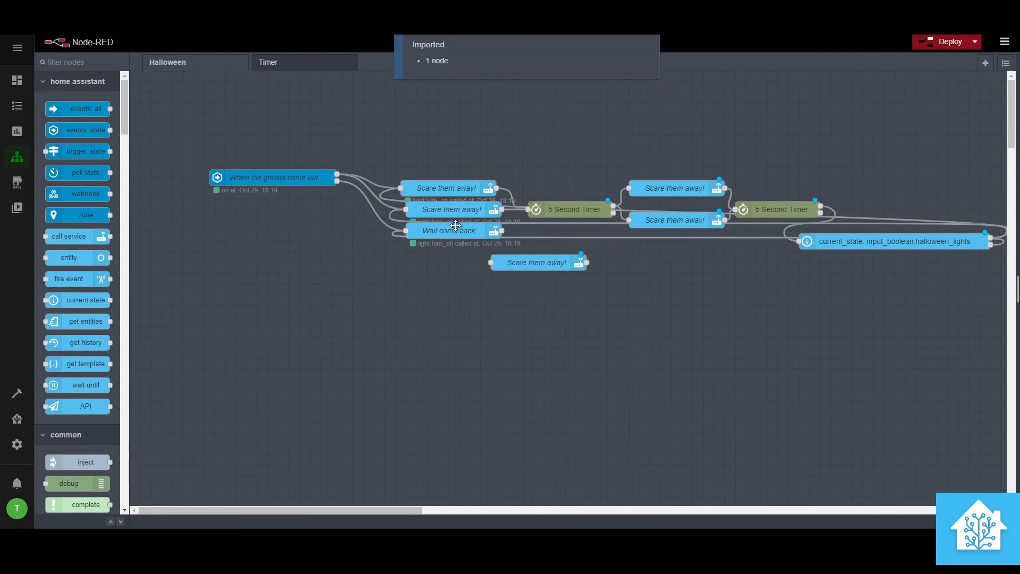
pyautogui.doubleClick(529, 267)
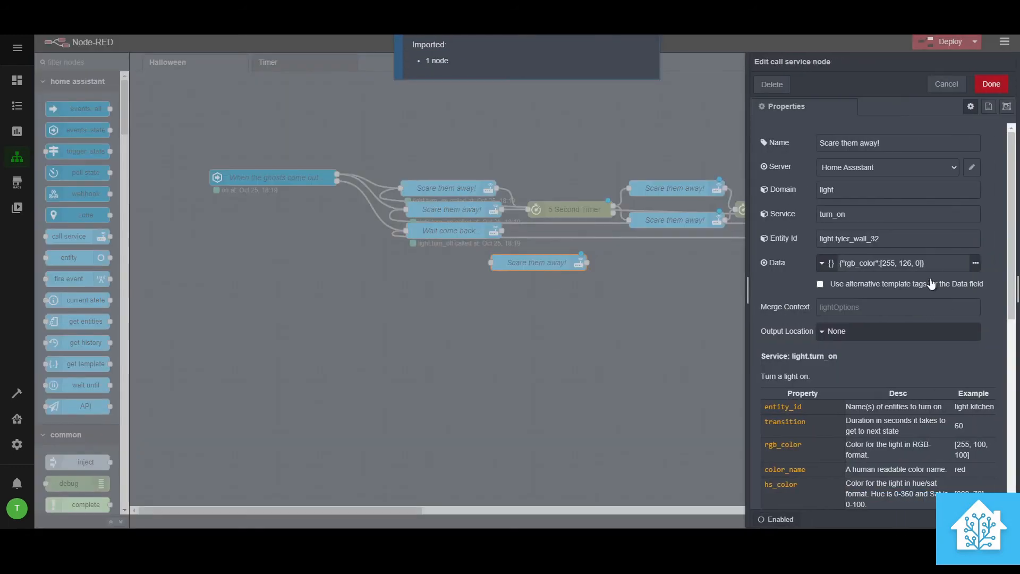
pyautogui.click(892, 263)
pyautogui.doubleClick(905, 263)
pyautogui.write('255, ')
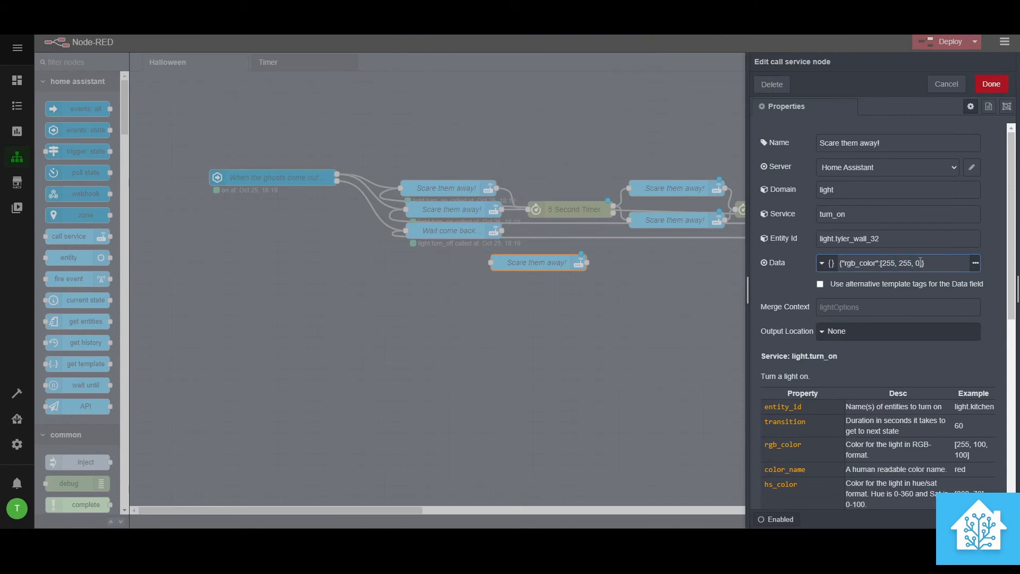
pyautogui.write('255')
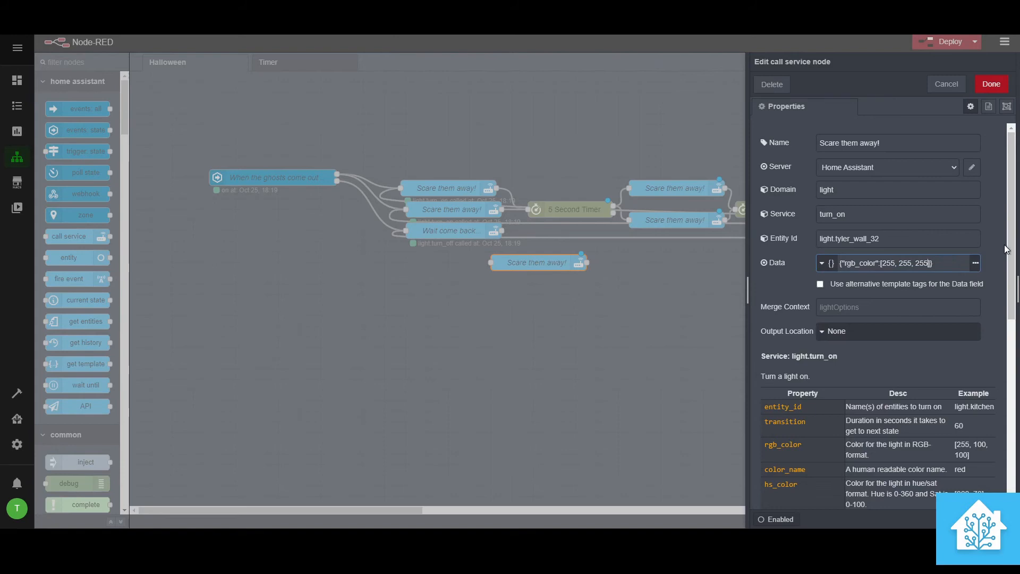
pyautogui.click(991, 84)
# Step: Move the white-colour node slightly and rename it "Wait come back..."
pyautogui.moveTo(543, 266); pyautogui.dragTo(501, 265)
pyautogui.doubleClick(501, 266)
pyautogui.tripleClick(897, 142)
pyautogui.write('Wi')
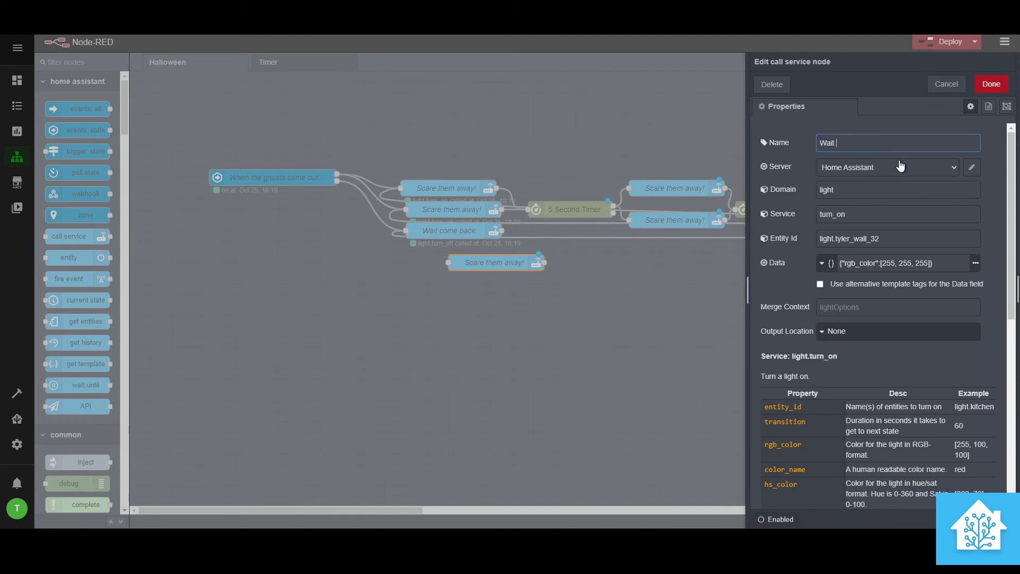
pyautogui.write('it come back...')
pyautogui.click(988, 84)
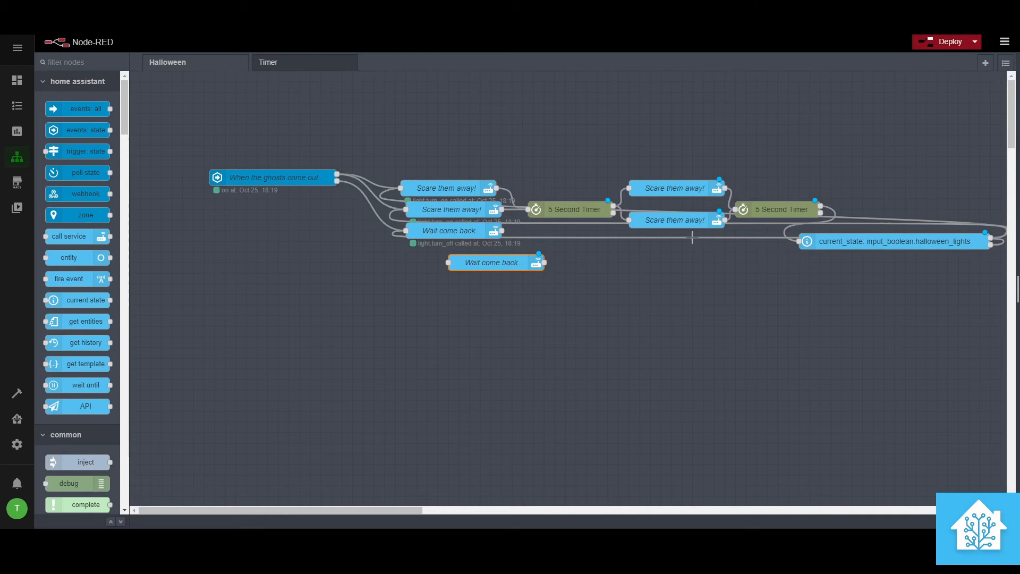
# Step: Delete the wires running into the turn-off "Wait come back..." node and move the white-colour node below the trigger node
pyautogui.press('Delete')
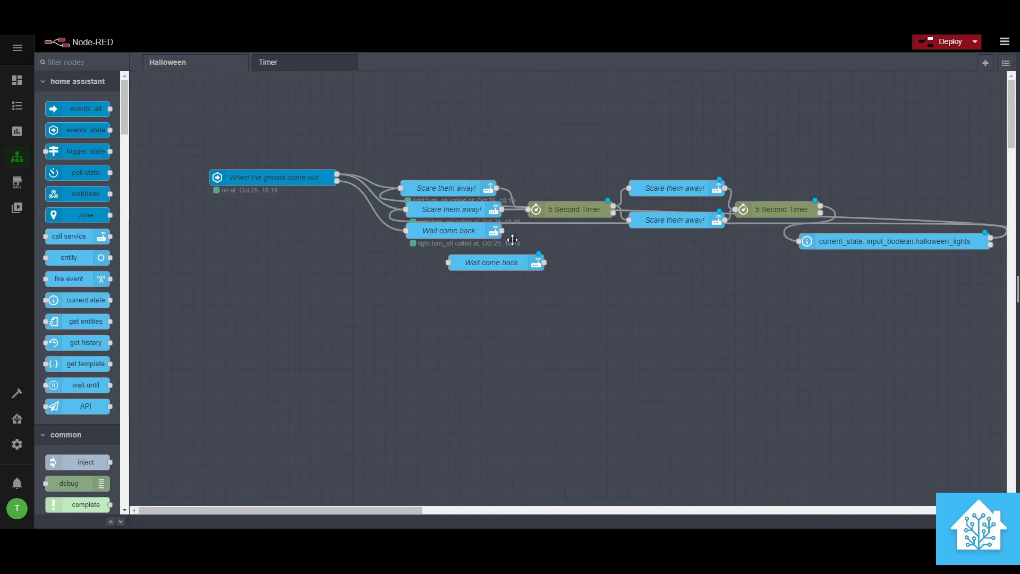
pyautogui.press('Delete')
pyautogui.moveTo(507, 265); pyautogui.dragTo(335, 255)
# Step: Place a copy of the 5 Second Timer beside the white-colour node and wire the trigger's second output through both into the turn-off node
pyautogui.click(575, 211)
pyautogui.hotkey('ctrl', 'c')
pyautogui.hotkey('ctrl', 'v')
pyautogui.click(383, 256)
pyautogui.moveTo(372, 250); pyautogui.dragTo(387, 274)
pyautogui.moveTo(469, 268); pyautogui.dragTo(406, 231)
pyautogui.moveTo(278, 261); pyautogui.dragTo(336, 181)
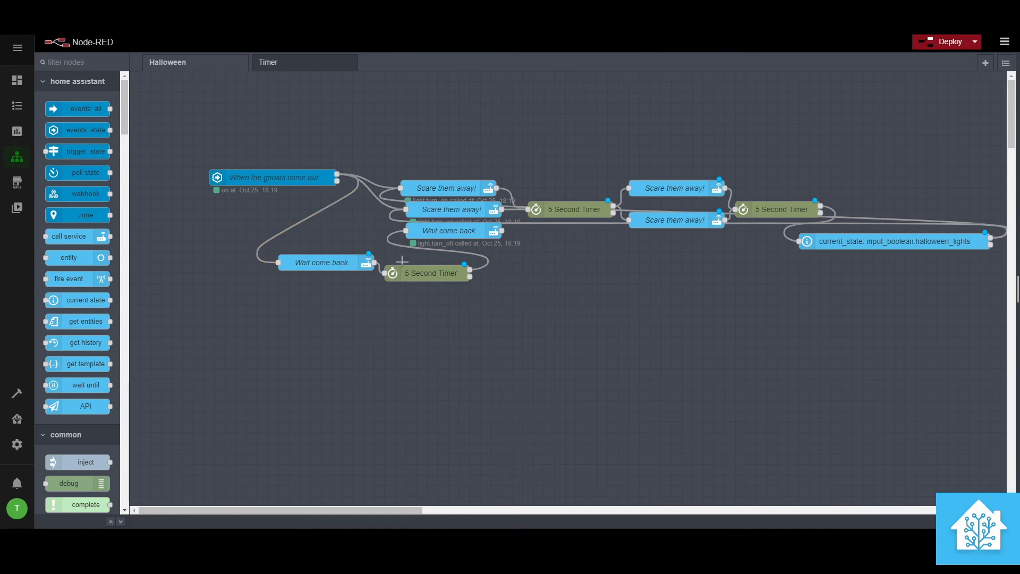
# Step: Wire the second outputs of the trigger and the current_state node into the white-colour node, and set the timer after it to 1 second
pyautogui.press('Delete')
pyautogui.moveTo(336, 181); pyautogui.dragTo(279, 262)
pyautogui.doubleClick(438, 274)
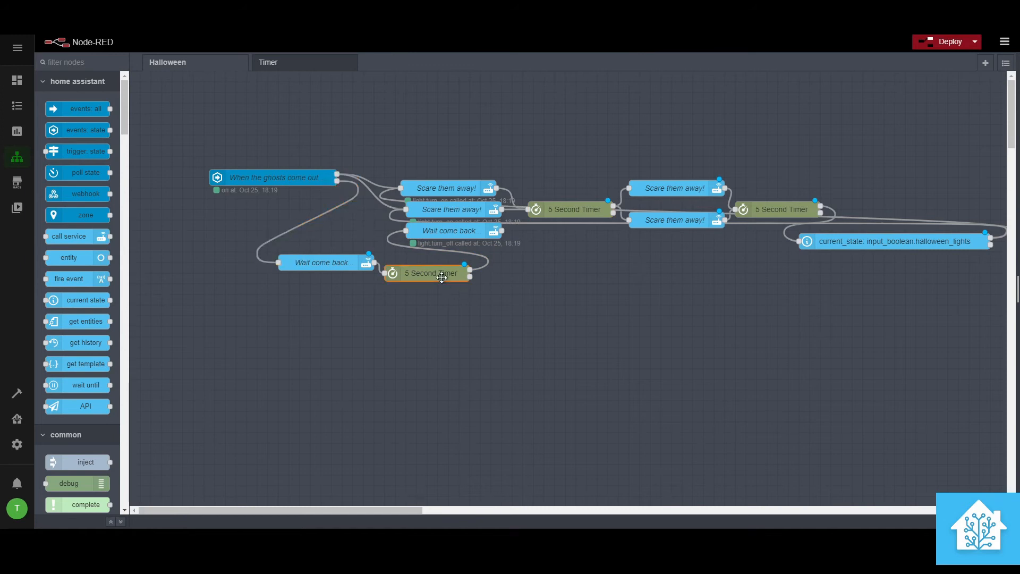
pyautogui.doubleClick(840, 143)
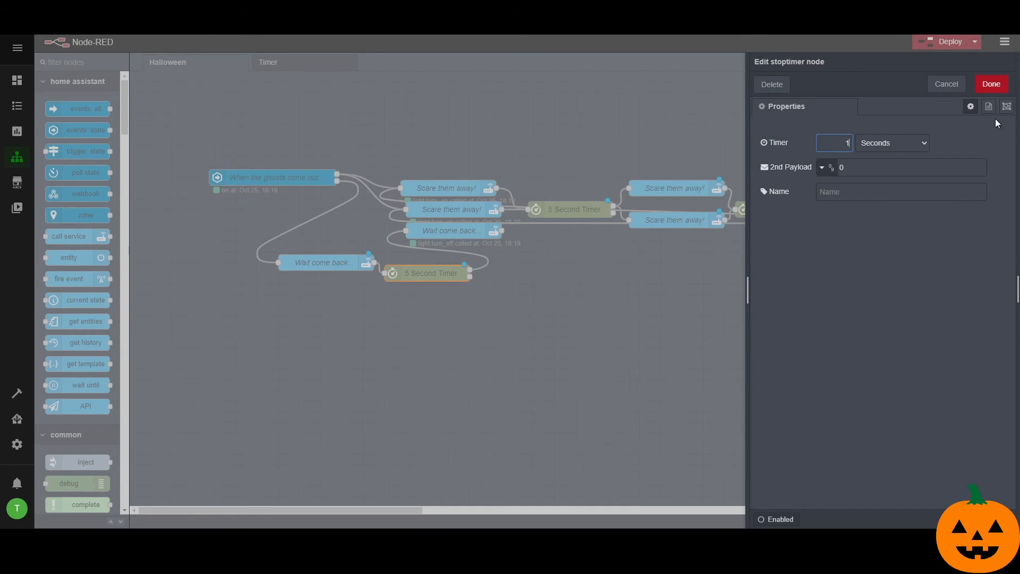
pyautogui.click(991, 84)
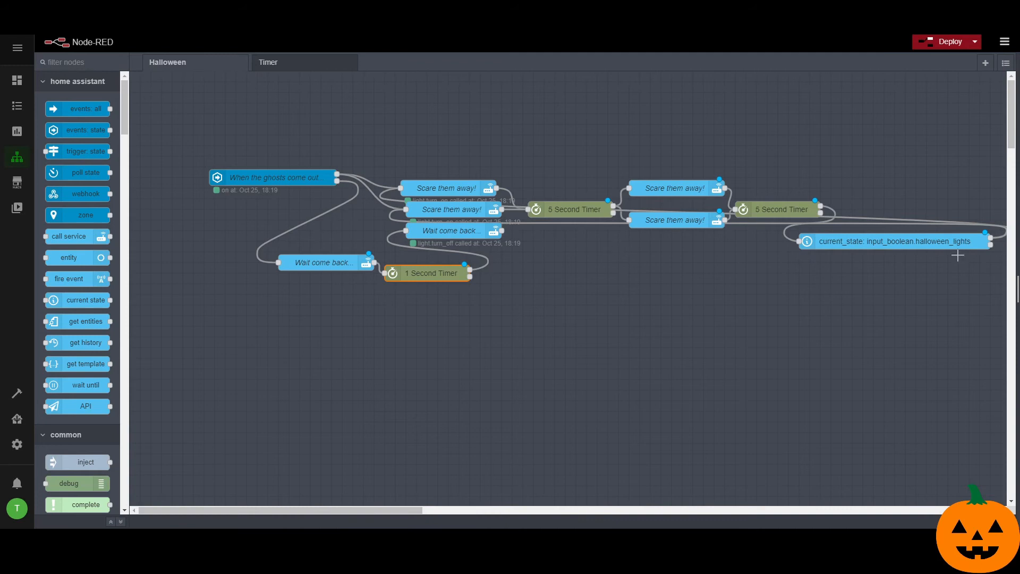
pyautogui.moveTo(990, 243); pyautogui.dragTo(300, 264)
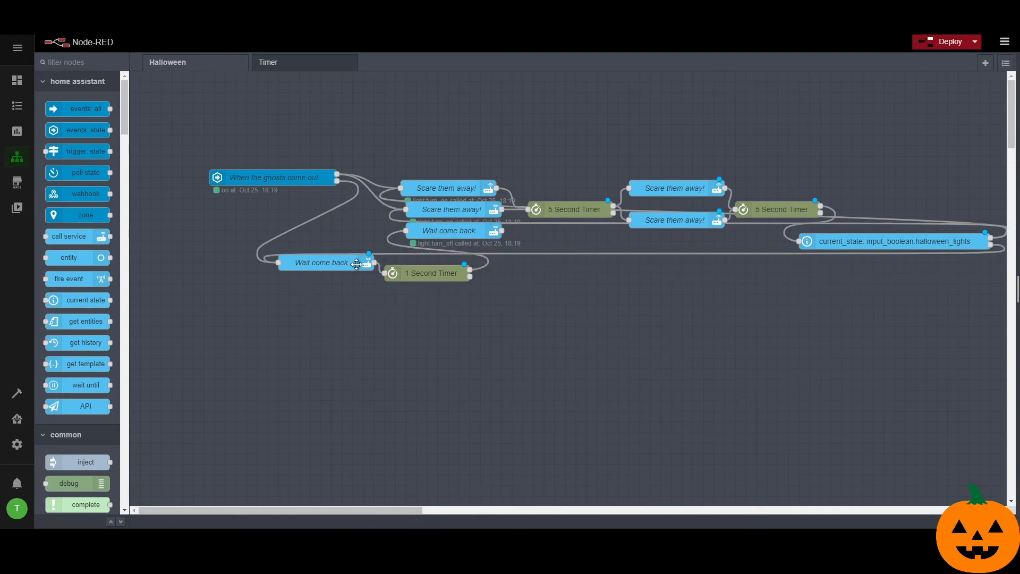
# Step: Deploy the flow and test it by switching Halloween Lights on and off from the dashboard
pyautogui.click(946, 41)
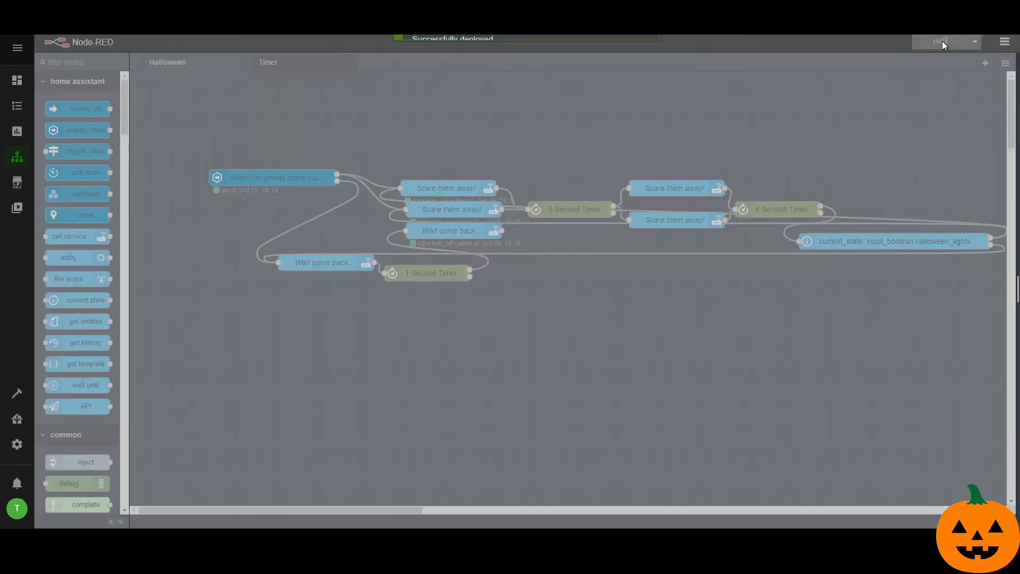
pyautogui.click(17, 80)
pyautogui.click(513, 287)
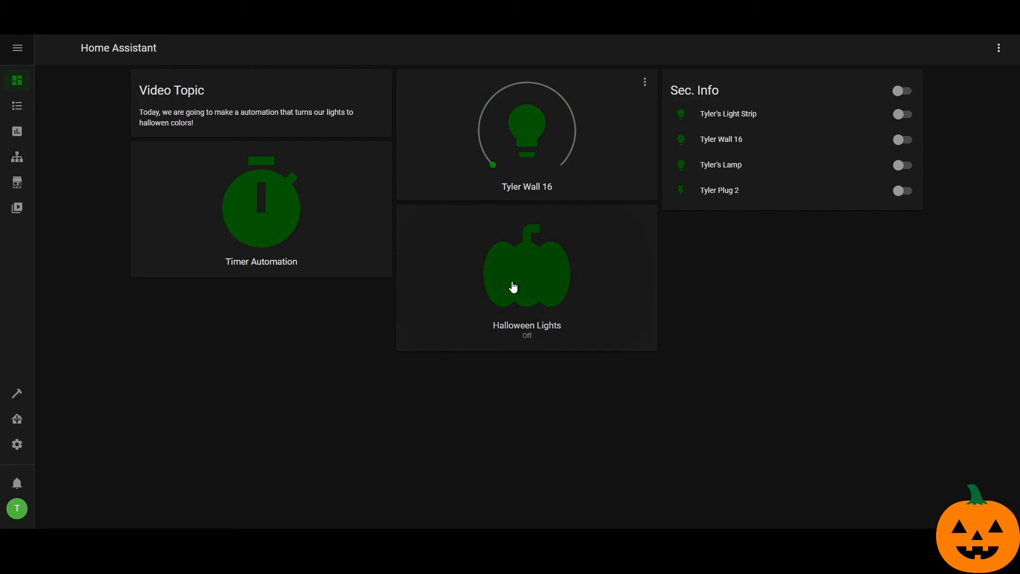
pyautogui.click(514, 287)
pyautogui.click(513, 286)
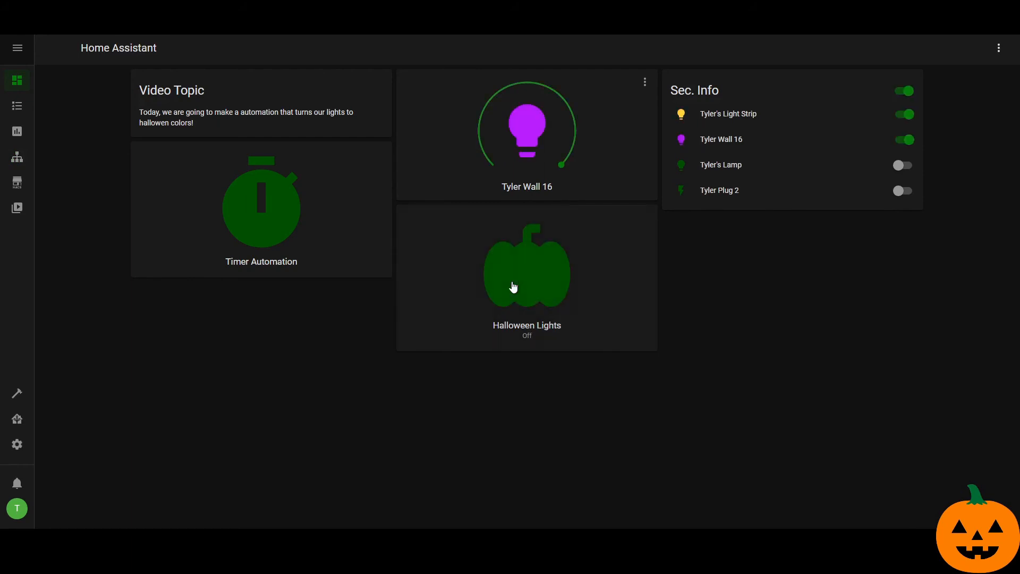
# Step: In the Halloween flow, append ", 16" to the Entity Id of the white-colour "Wait come back..." node
pyautogui.click(16, 162)
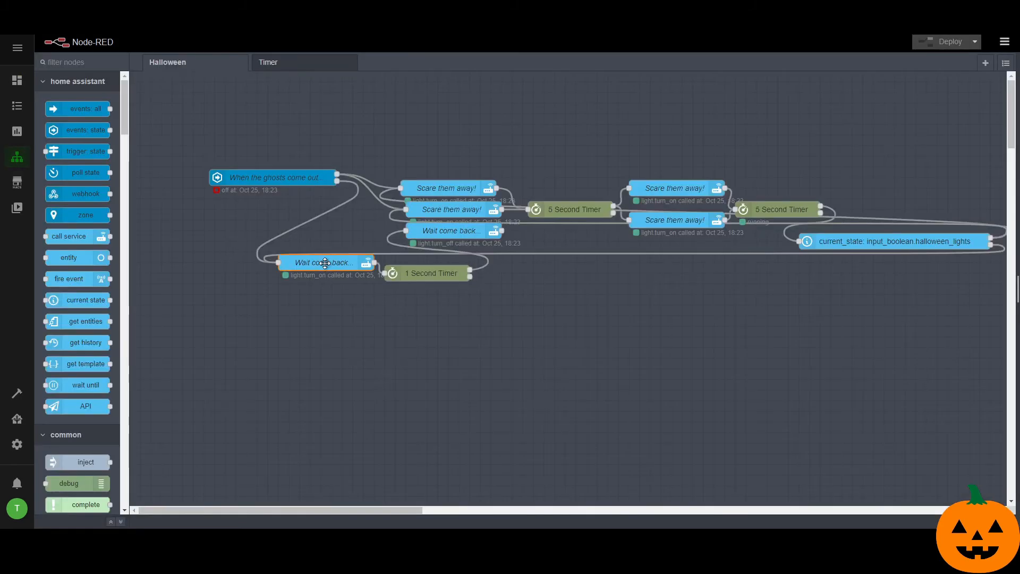
pyautogui.doubleClick(325, 263)
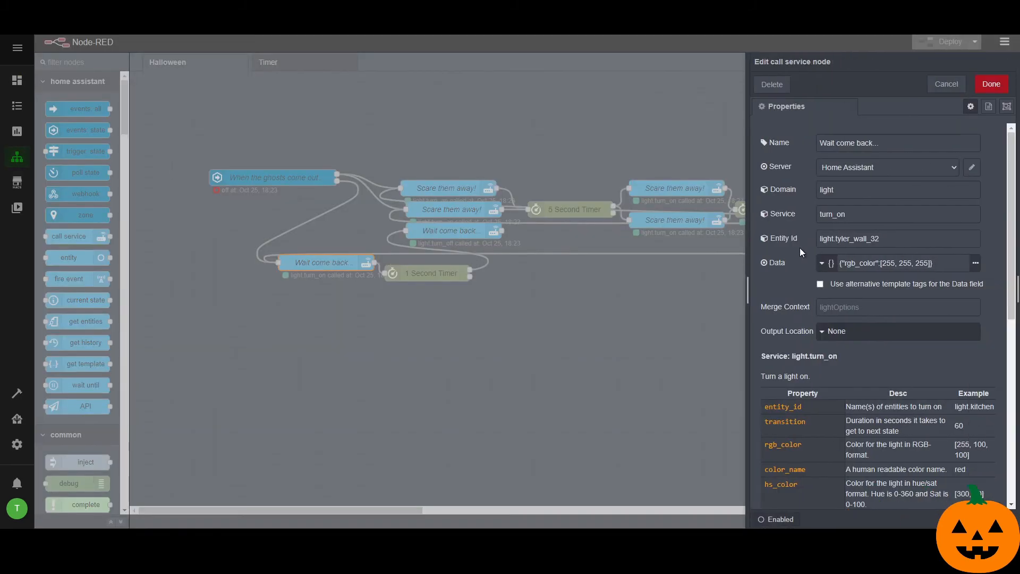
pyautogui.click(882, 243)
pyautogui.write(', 16')
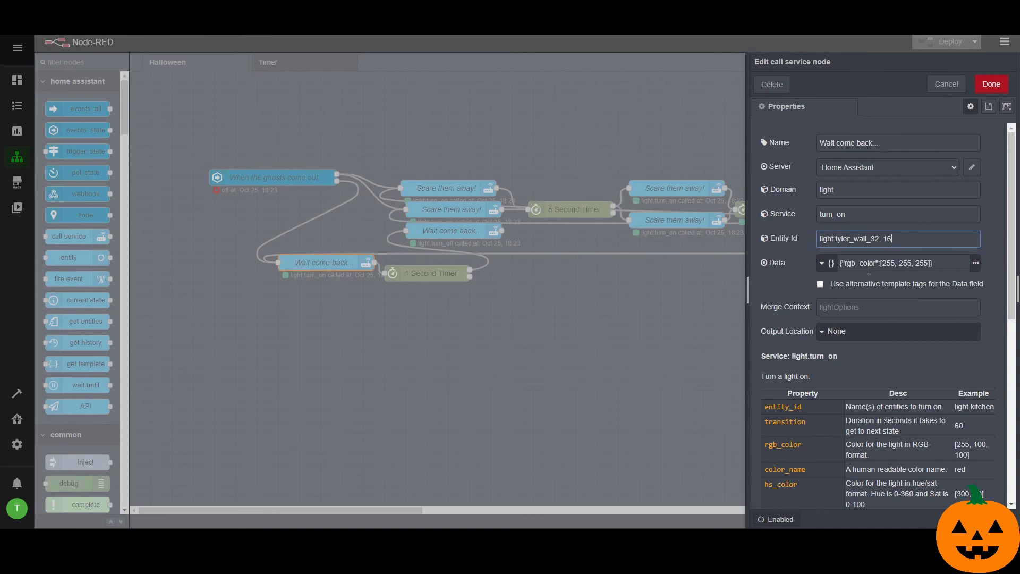
pyautogui.click(871, 267)
pyautogui.click(989, 79)
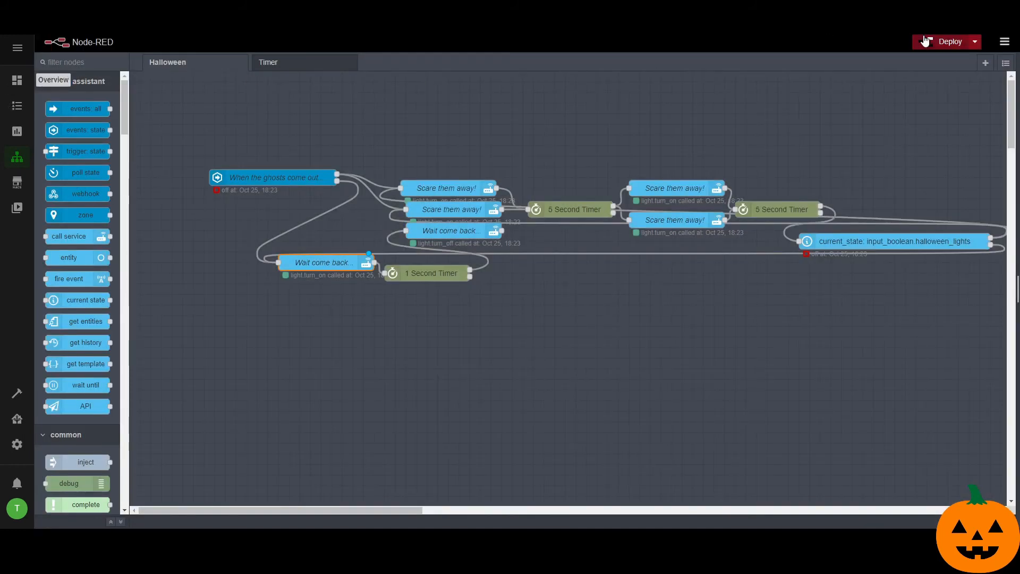
# Step: Deploy the edited white-colour node and toggle Halloween Lights on the dashboard several times to check the turn-off behaviour
pyautogui.click(945, 41)
pyautogui.click(17, 80)
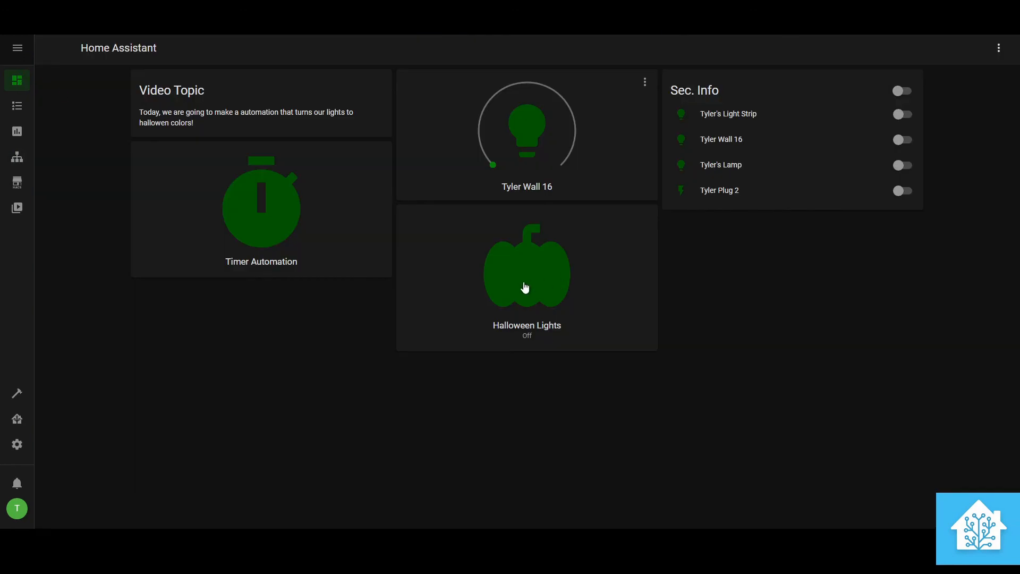
pyautogui.click(524, 288)
pyautogui.click(526, 284)
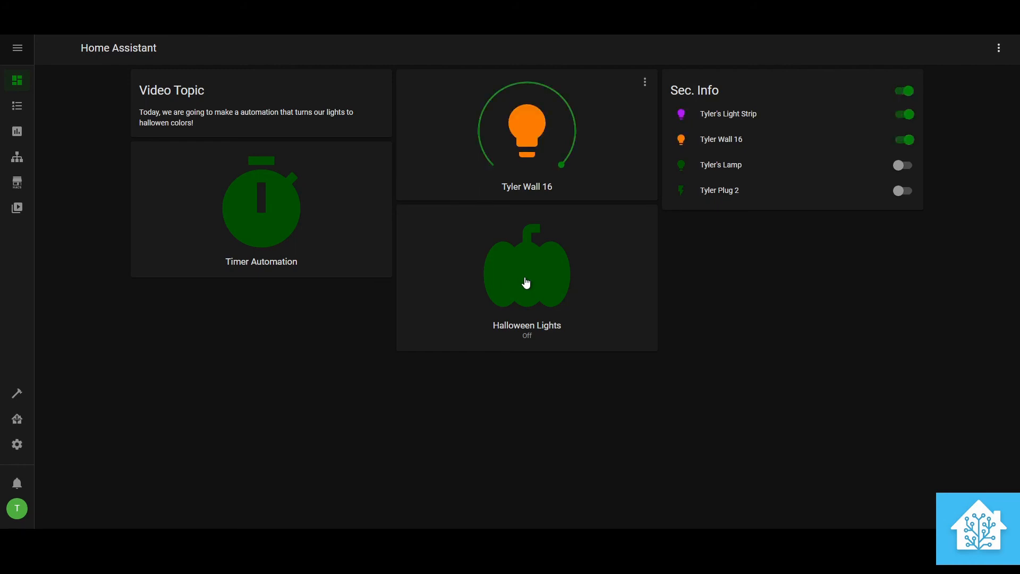
pyautogui.click(526, 282)
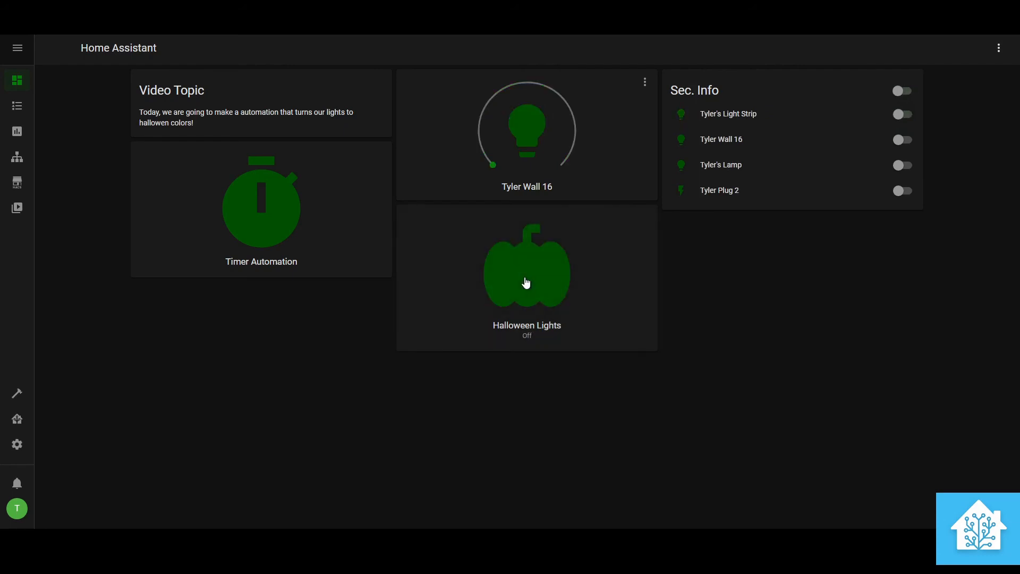
pyautogui.click(532, 261)
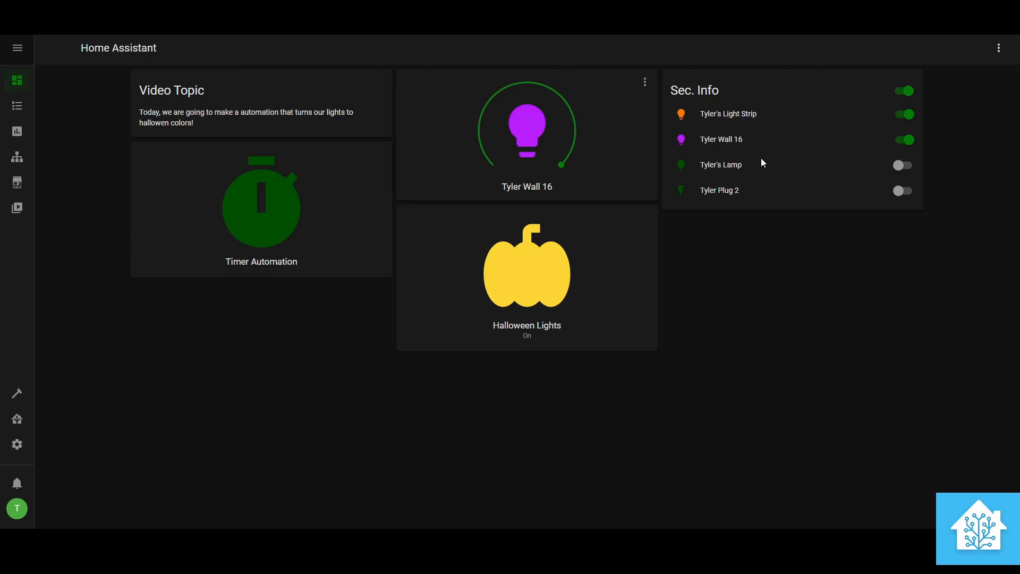
pyautogui.click(514, 287)
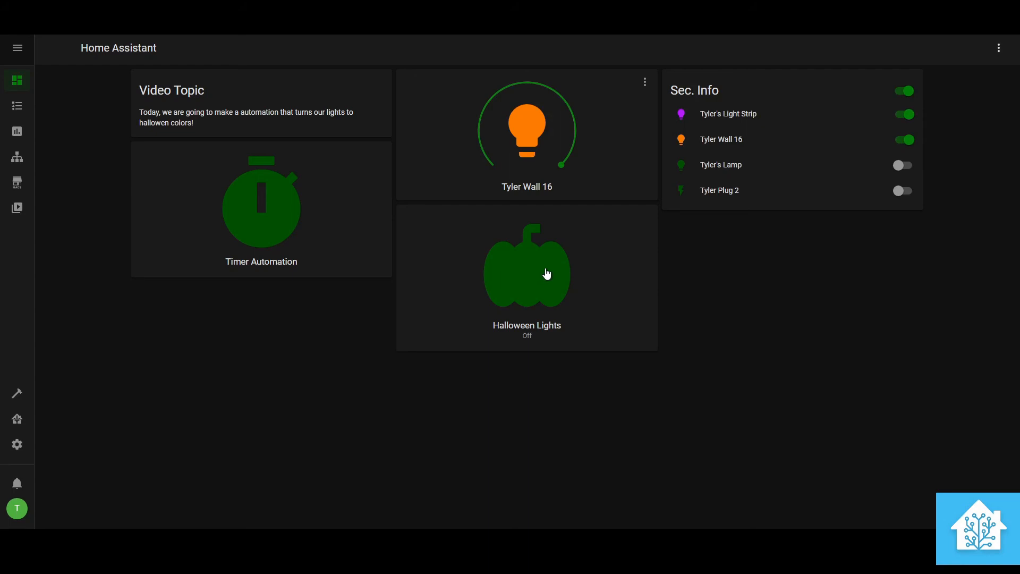
# Step: In the Halloween flow, unwire the upper first-stage "Scare them away!" node from the 5 Second Timer and align it with the node below
pyautogui.click(16, 157)
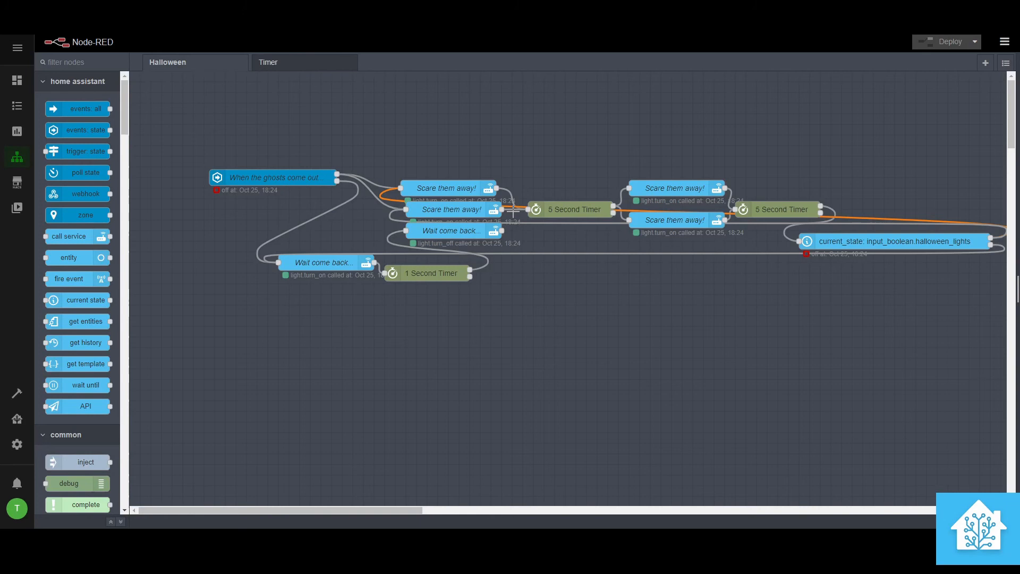
pyautogui.click(513, 197)
pyautogui.press('Delete')
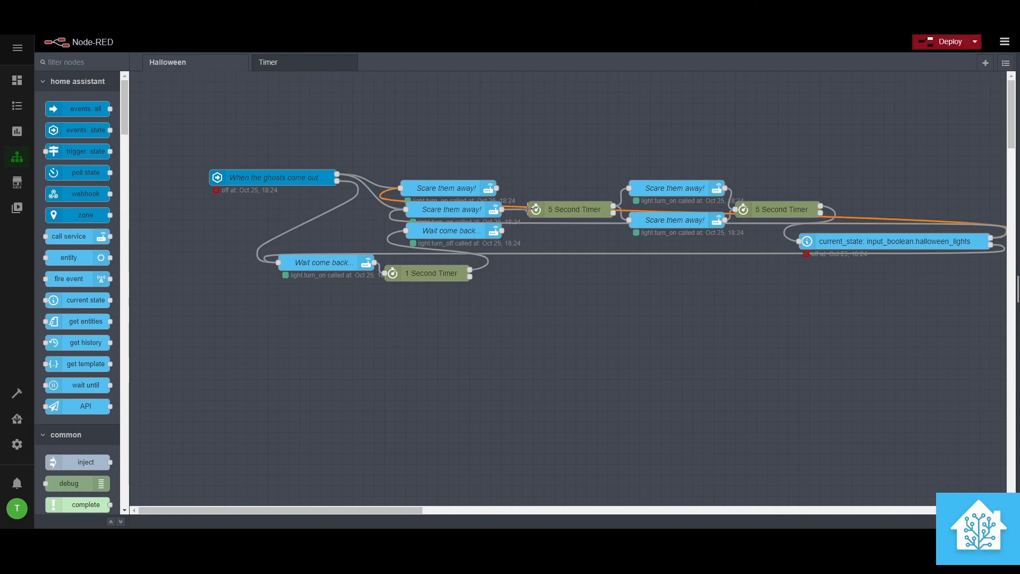
pyautogui.moveTo(452, 191); pyautogui.dragTo(446, 180)
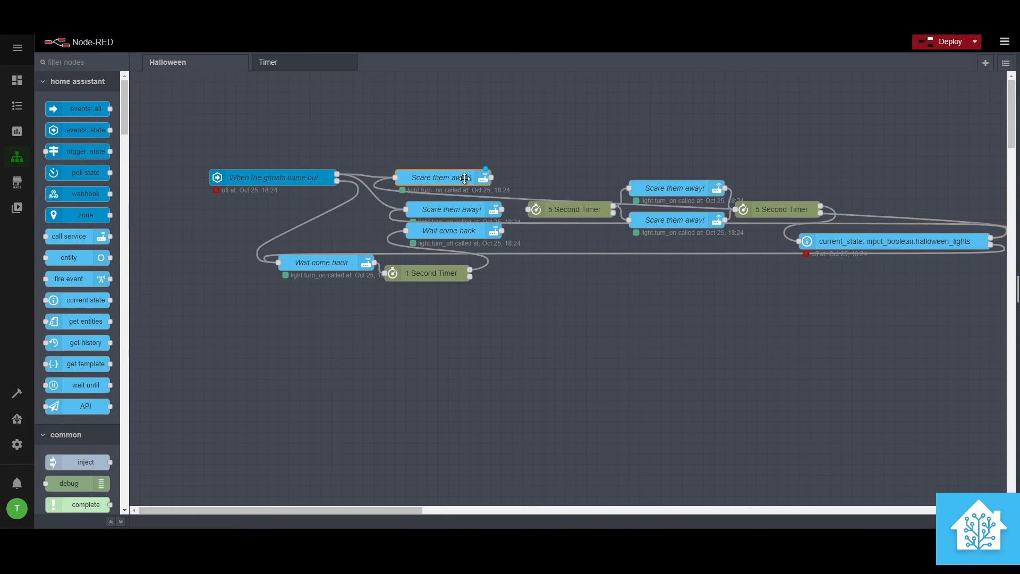
pyautogui.moveTo(475, 182); pyautogui.dragTo(481, 193)
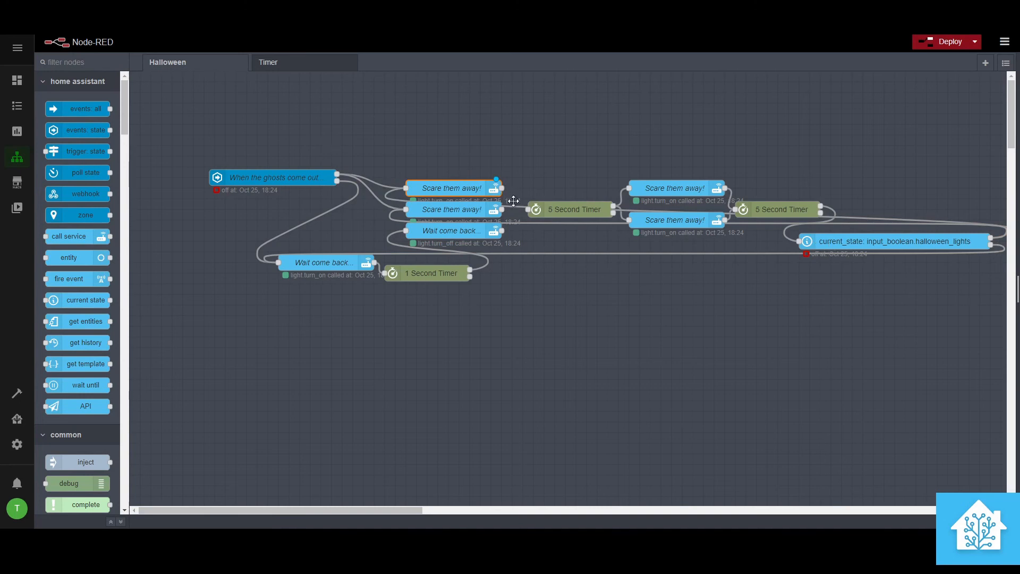
pyautogui.moveTo(501, 210); pyautogui.dragTo(799, 241)
pyautogui.moveTo(502, 188); pyautogui.dragTo(813, 245)
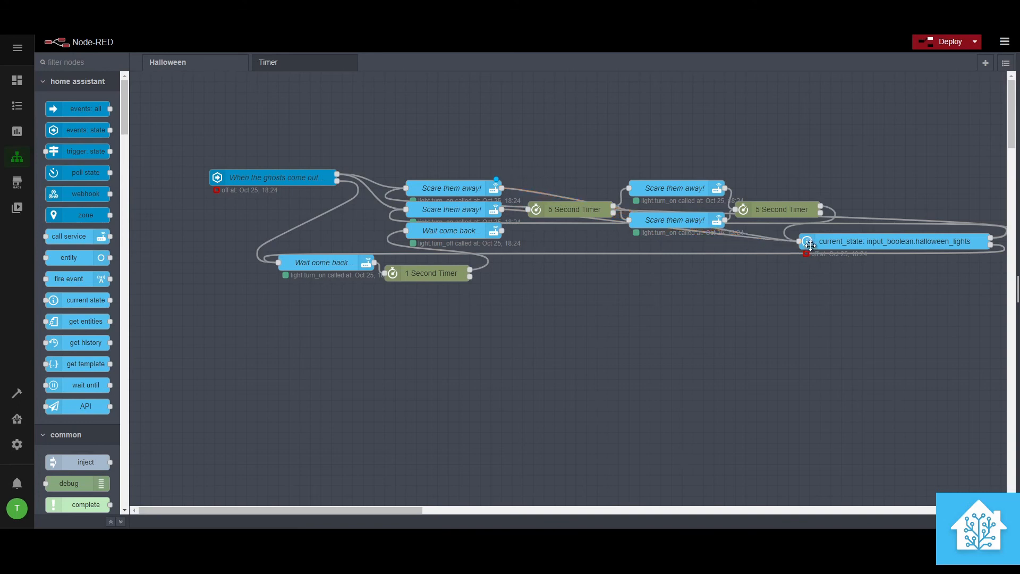
pyautogui.click(763, 236)
pyautogui.press('Delete')
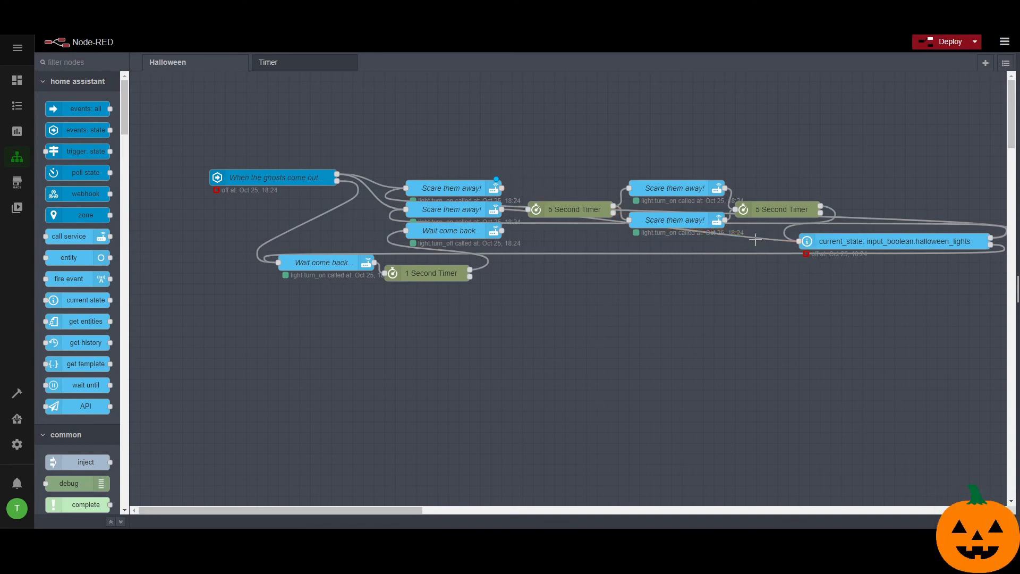
# Step: Place a copy of the input_boolean.halloween_lights current_state node below the first 5 Second Timer
pyautogui.click(805, 240)
pyautogui.hotkey('ctrl', 'c')
pyautogui.hotkey('ctrl', 'v')
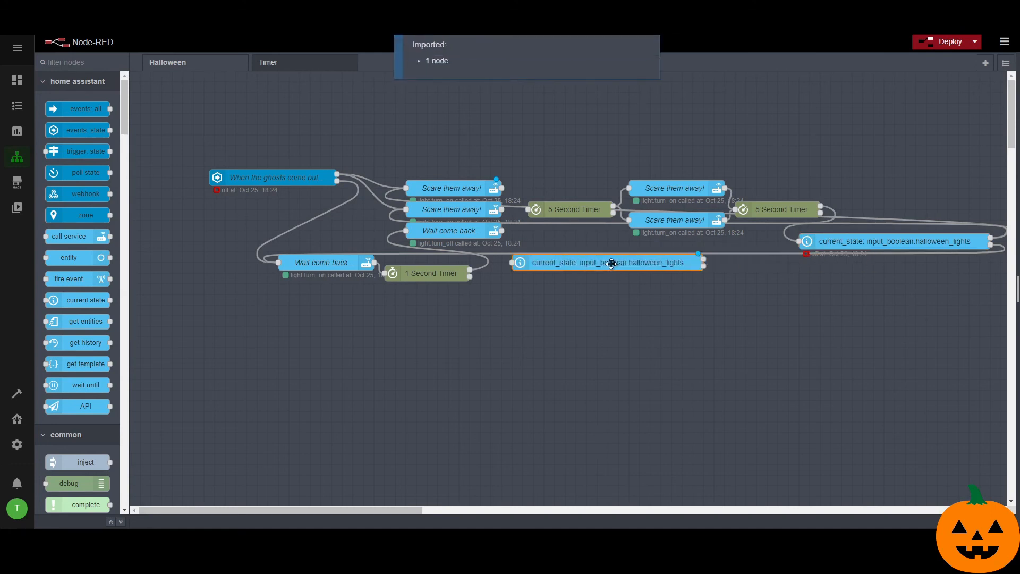
pyautogui.click(623, 273)
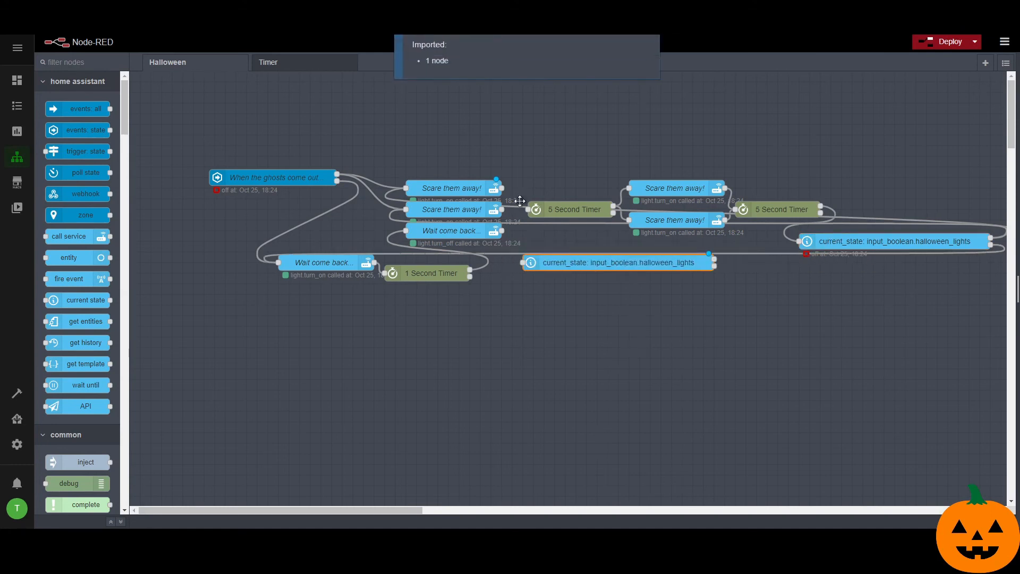
pyautogui.moveTo(501, 188); pyautogui.dragTo(523, 263)
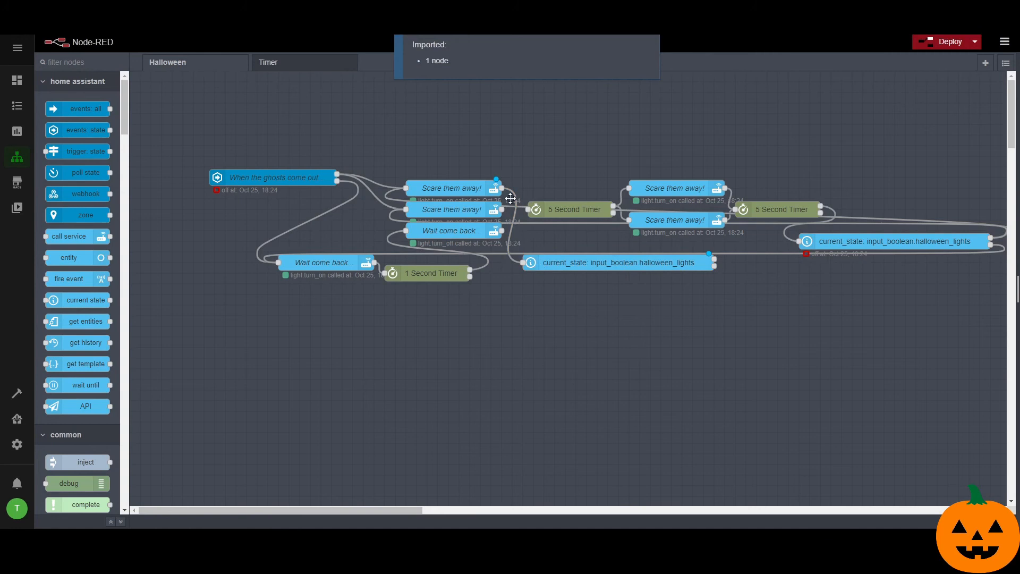
pyautogui.moveTo(501, 210); pyautogui.dragTo(541, 262)
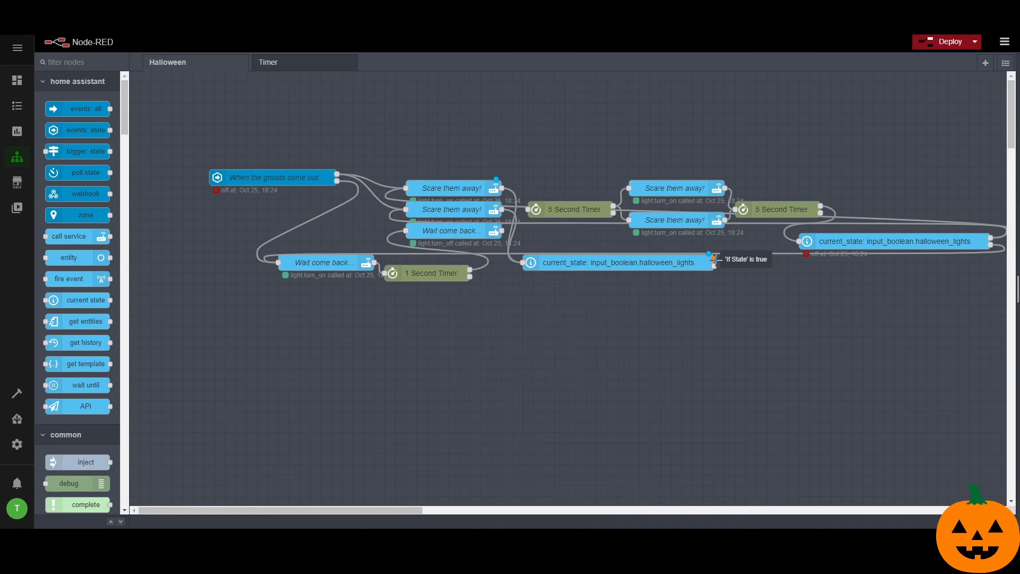
pyautogui.moveTo(714, 258); pyautogui.dragTo(547, 242)
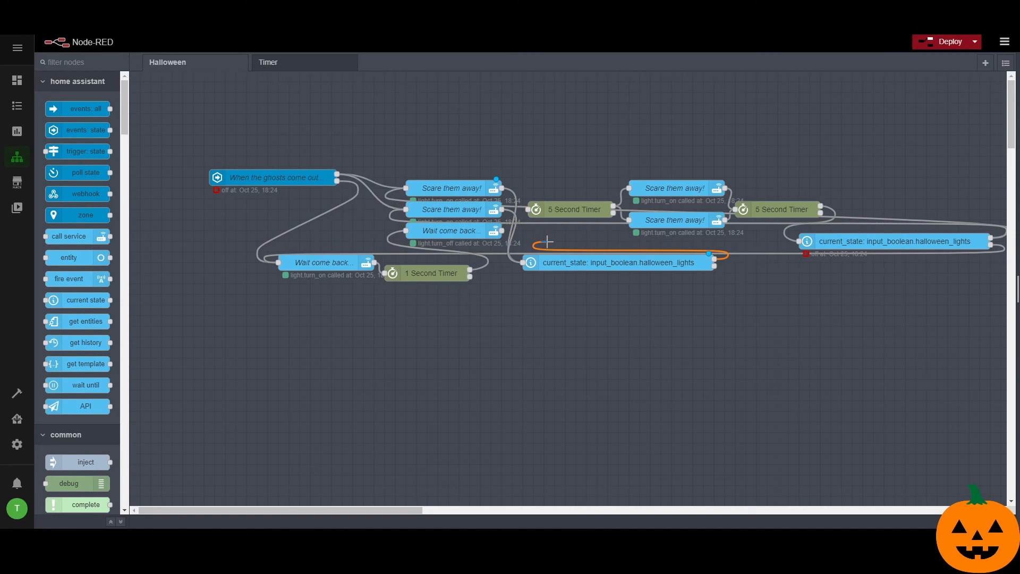
pyautogui.moveTo(547, 242); pyautogui.dragTo(532, 240)
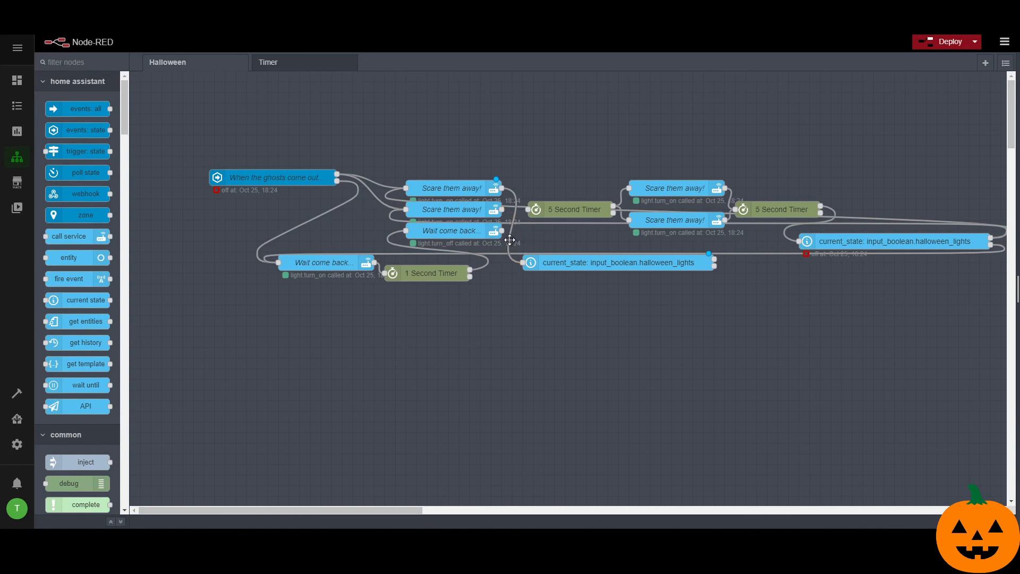
pyautogui.click(511, 233)
pyautogui.press('Delete')
# Step: Wire the upper first-stage node into the first 5 Second Timer, and that timer through the current_state copy's true output to both second-stage nodes
pyautogui.moveTo(502, 188); pyautogui.dragTo(529, 210)
pyautogui.moveTo(613, 210); pyautogui.dragTo(523, 262)
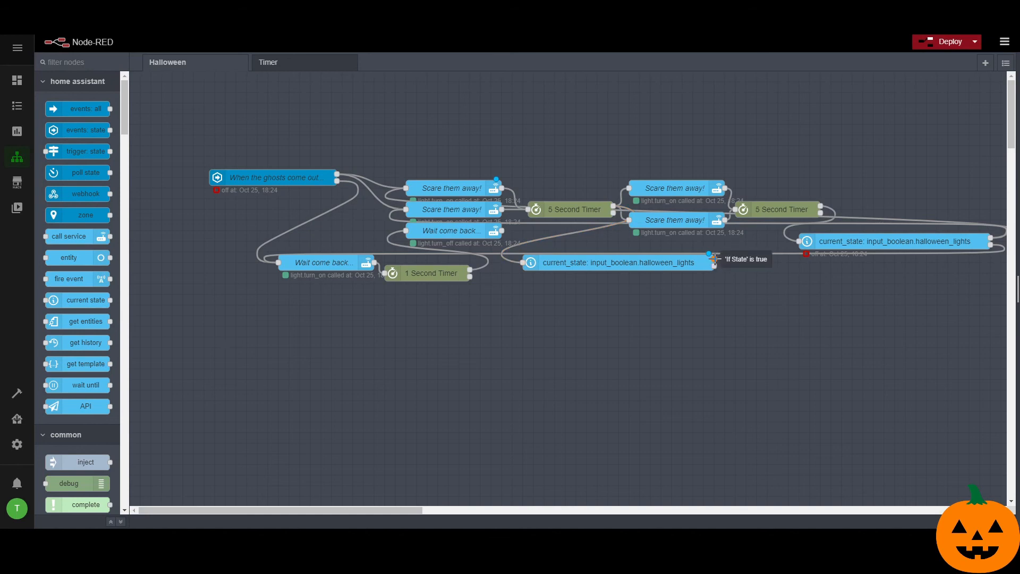
pyautogui.moveTo(713, 259); pyautogui.dragTo(640, 226)
pyautogui.moveTo(714, 258); pyautogui.dragTo(629, 188)
# Step: Wire the current_state copy's second output into the white-colour "Wait come back..." node
pyautogui.doubleClick(649, 268)
pyautogui.press('Escape')
pyautogui.moveTo(713, 260); pyautogui.dragTo(276, 272)
# Step: Deploy the rewired flow and switch Halloween Lights on and off twice on the dashboard to test the added state check
pyautogui.click(946, 41)
pyautogui.click(17, 80)
pyautogui.click(562, 308)
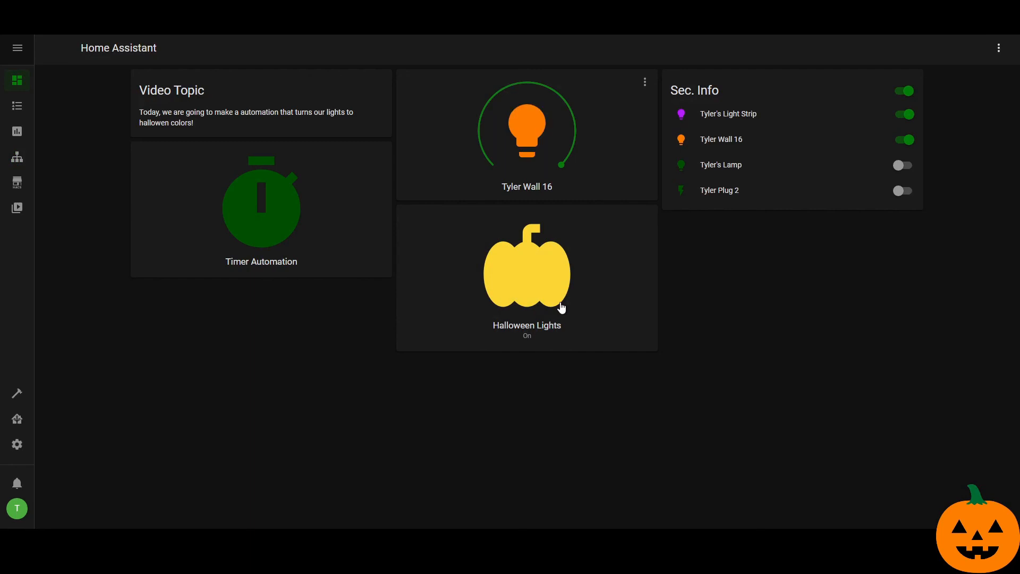
pyautogui.click(562, 308)
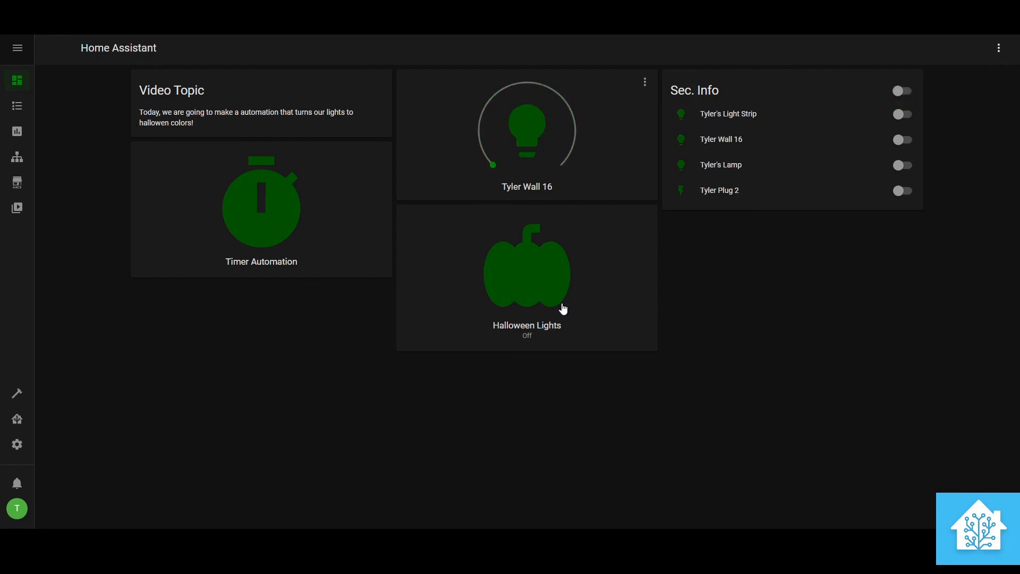
pyautogui.click(563, 309)
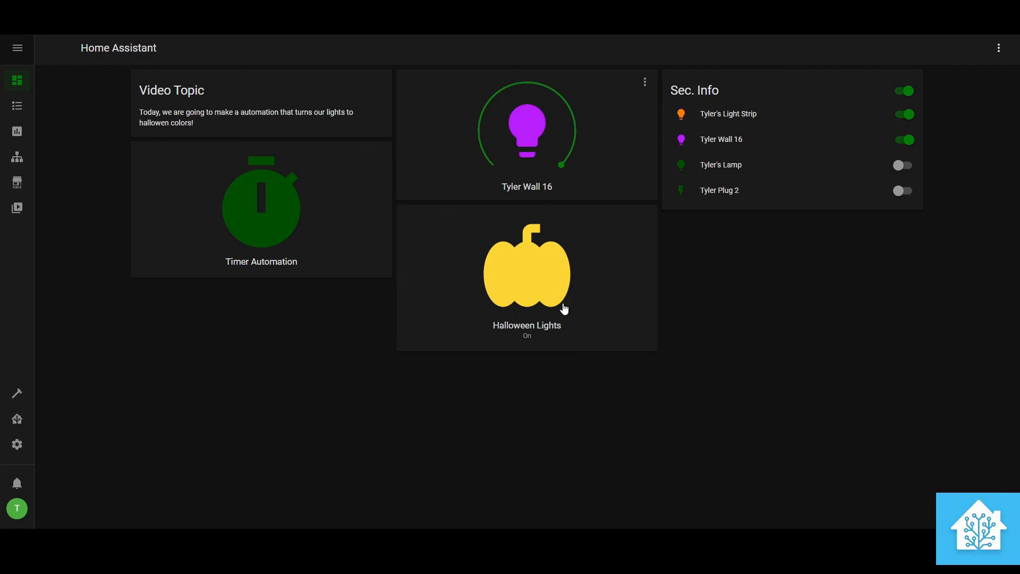
pyautogui.click(564, 308)
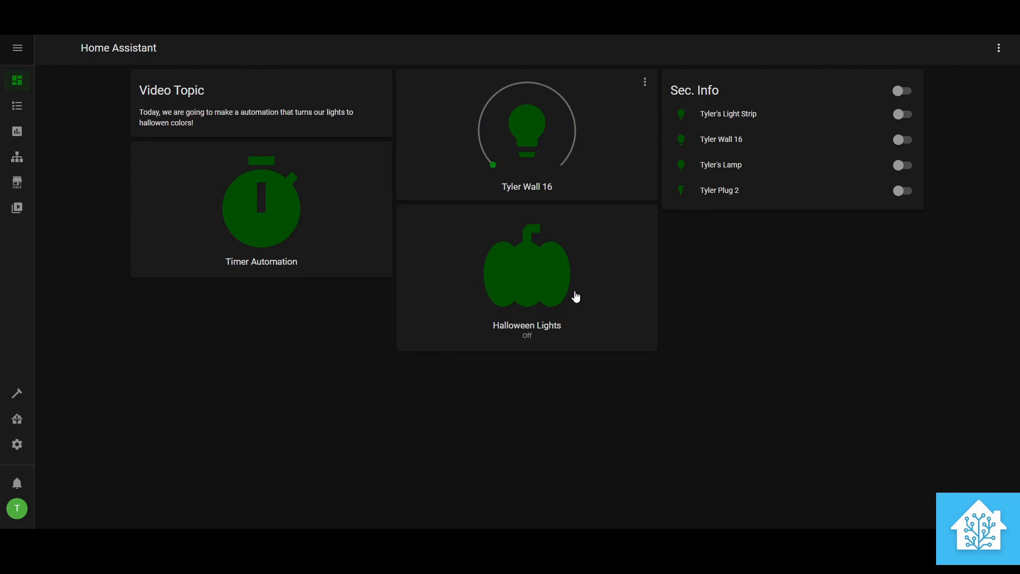
# Step: Return to the Halloween flow, select all its nodes and shift them slightly up and to the left
pyautogui.click(18, 157)
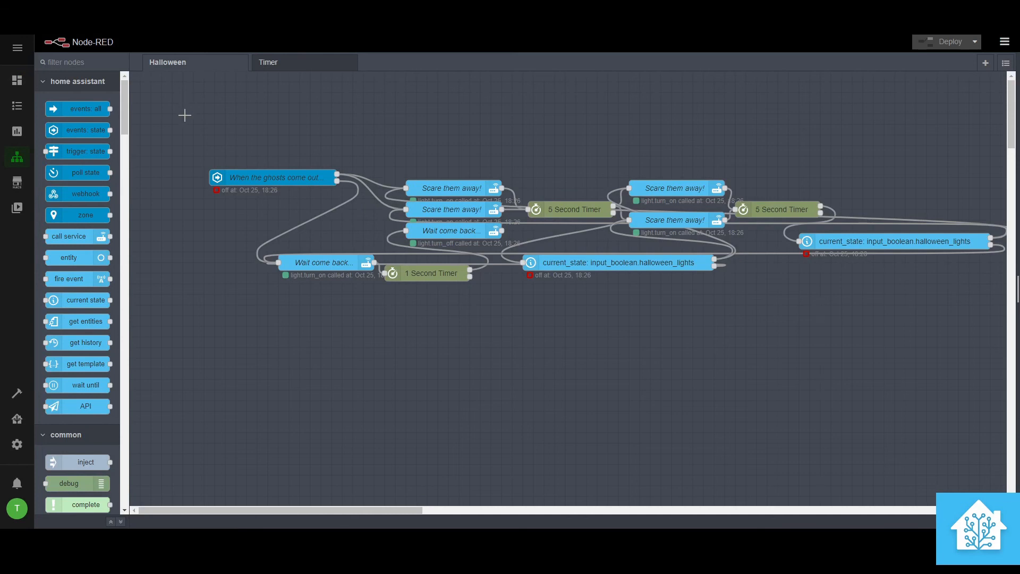
pyautogui.moveTo(178, 132)
pyautogui.mouseDown()
pyautogui.moveTo(674, 311)
pyautogui.moveTo(1014, 387)
pyautogui.moveTo(980, 381)
pyautogui.moveTo(993, 378)
pyautogui.mouseUp()
pyautogui.moveTo(201, 131)
pyautogui.mouseDown()
pyautogui.moveTo(388, 215)
pyautogui.moveTo(993, 396)
pyautogui.mouseUp()
pyautogui.moveTo(821, 243); pyautogui.dragTo(794, 233)
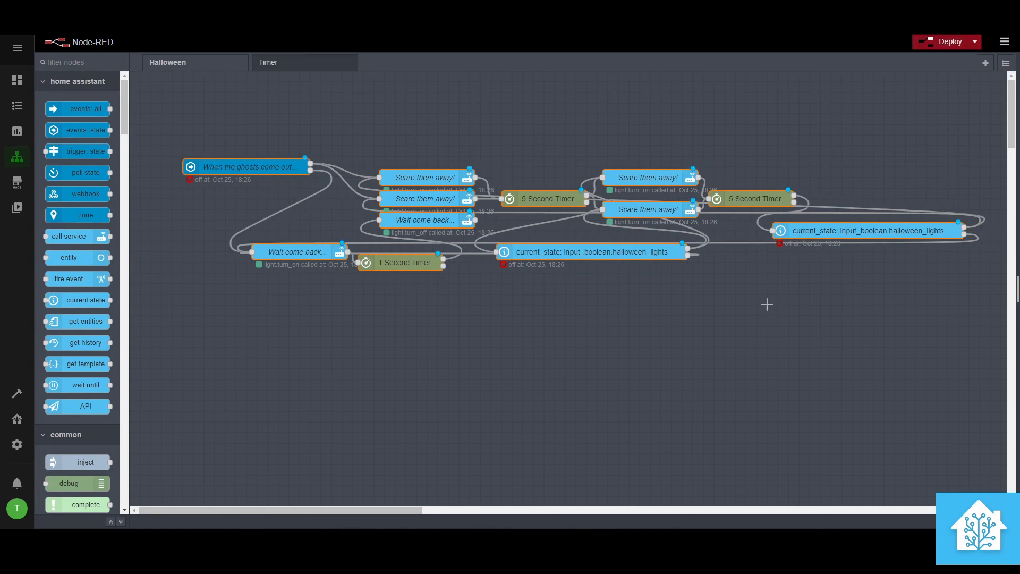
# Step: Rename both current_state nodes for input_boolean.halloween_lights as "Are the ghosts still here?"
pyautogui.doubleClick(829, 232)
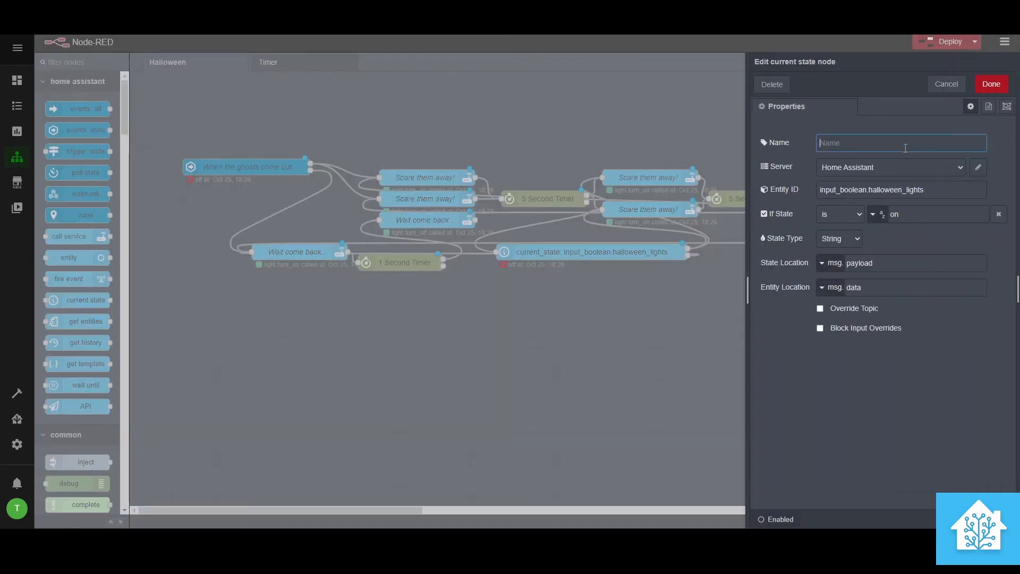
pyautogui.write('Are the ghosts still here?')
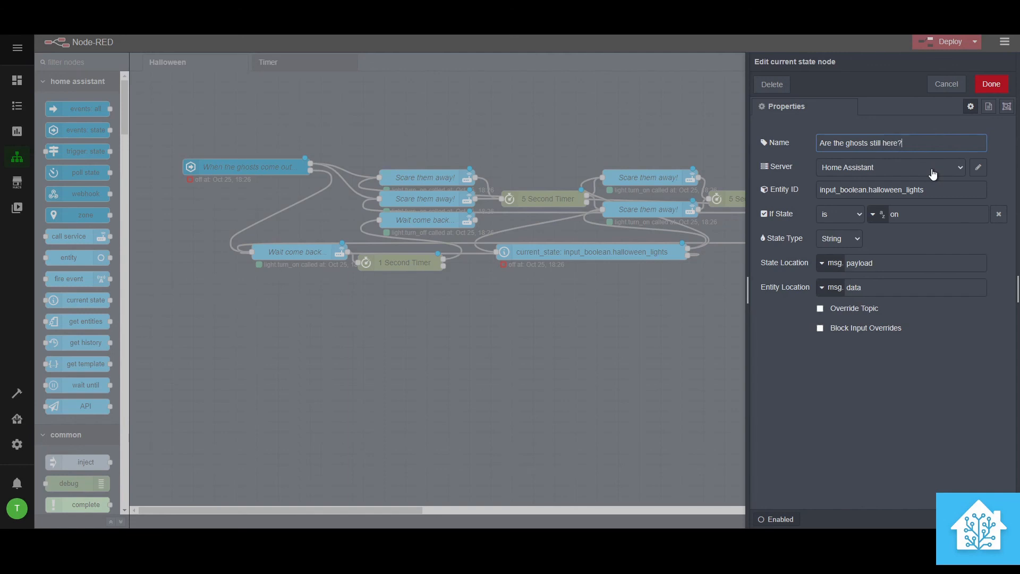
pyautogui.click(991, 84)
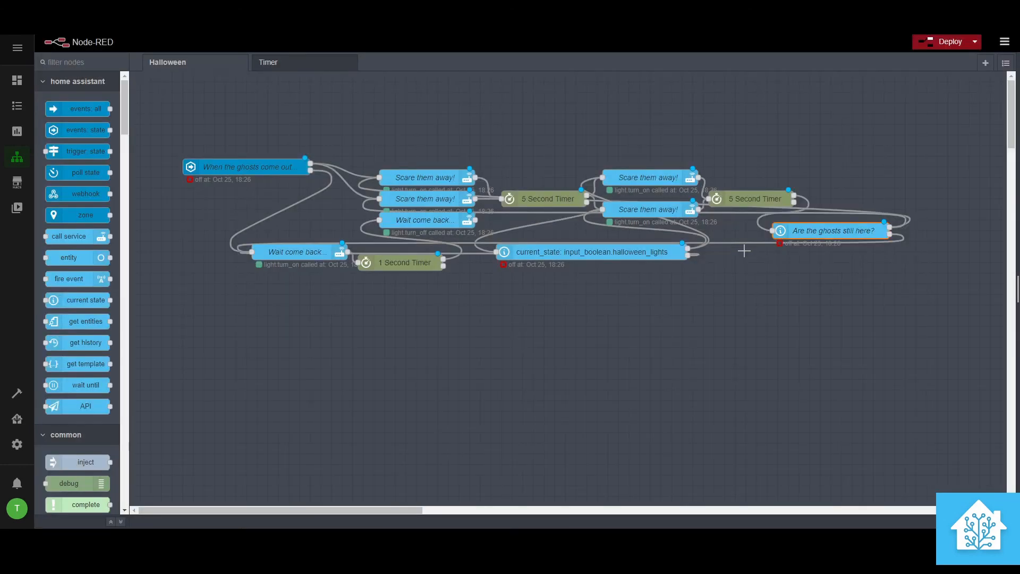
pyautogui.doubleClick(627, 252)
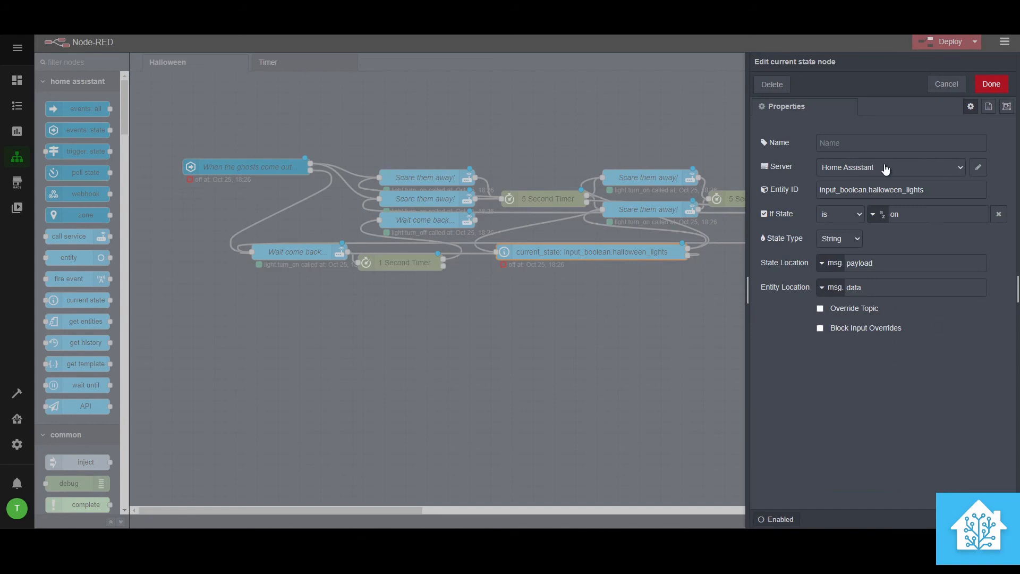
pyautogui.write('Are the s')
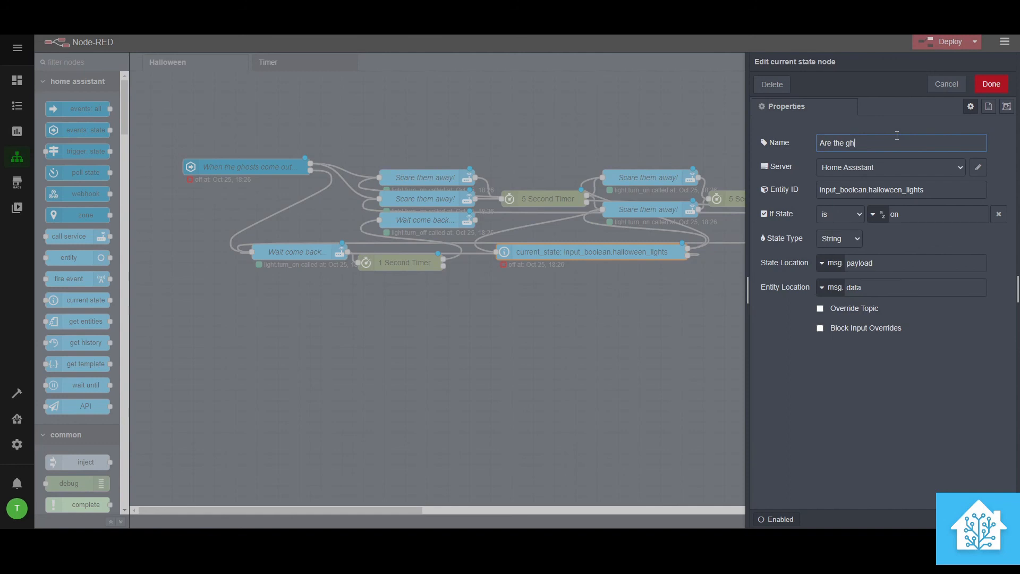
pyautogui.write('hosts still here?')
pyautogui.click(992, 83)
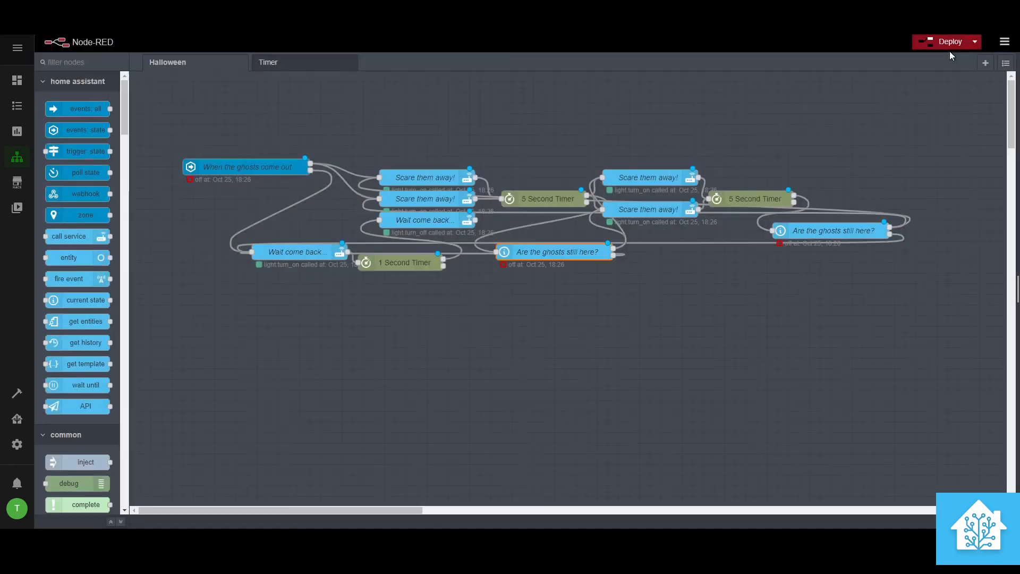
# Step: Deploy the flow with the renamed nodes and return to the Home Assistant dashboard
pyautogui.click(937, 41)
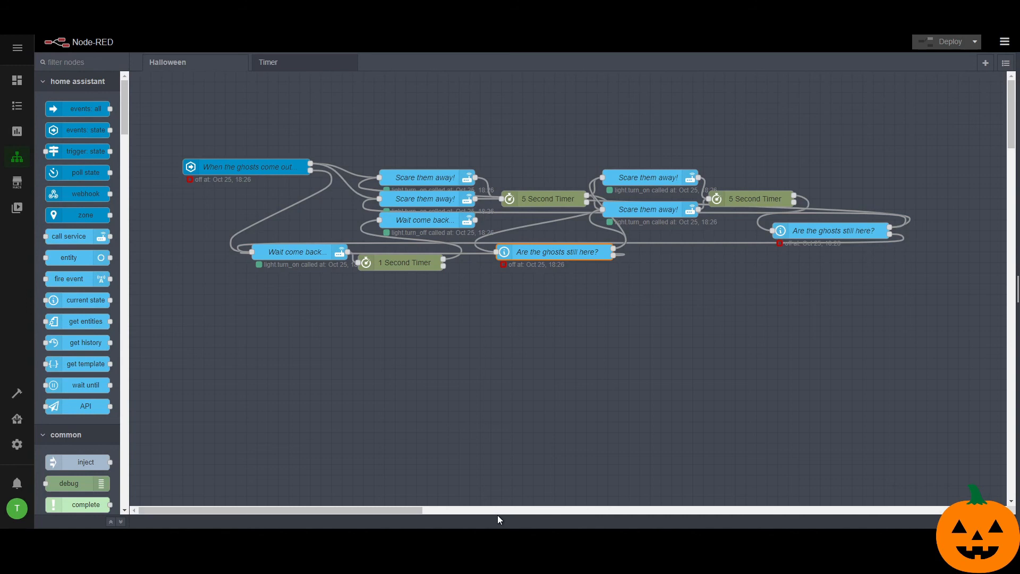
pyautogui.click(17, 79)
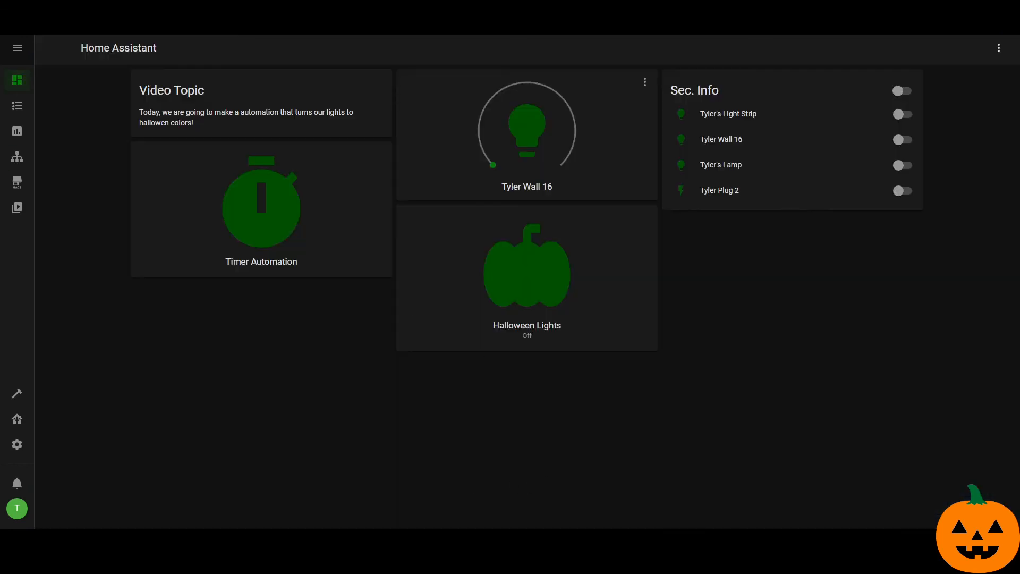